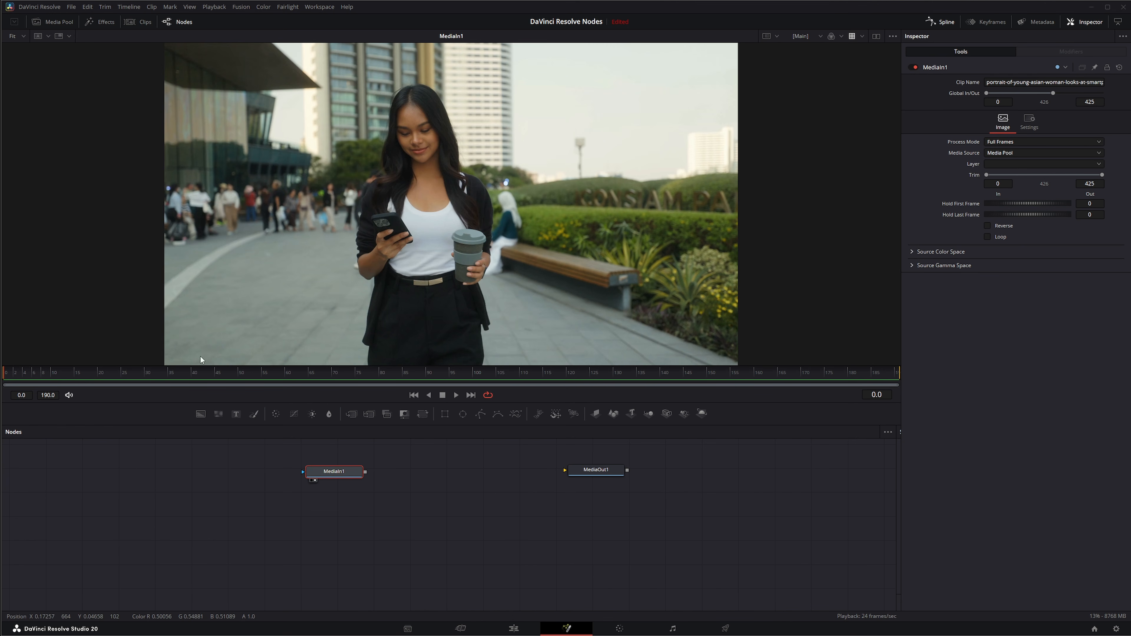
- Scrub and play the clip, examine the woman's belt buckle up close, and return to frame 0 with the whole image fitted
left_click_drag(32, 377, 2, 382)
mouse_move(13, 373)
left_mouse_down()
mouse_move(853, 394)
mouse_move(139, 377)
mouse_move(790, 379)
mouse_move(6, 387)
left_mouse_up()
mouse_move(15, 375)
left_mouse_down()
mouse_move(480, 379)
mouse_move(3, 379)
left_mouse_up()
key("space")
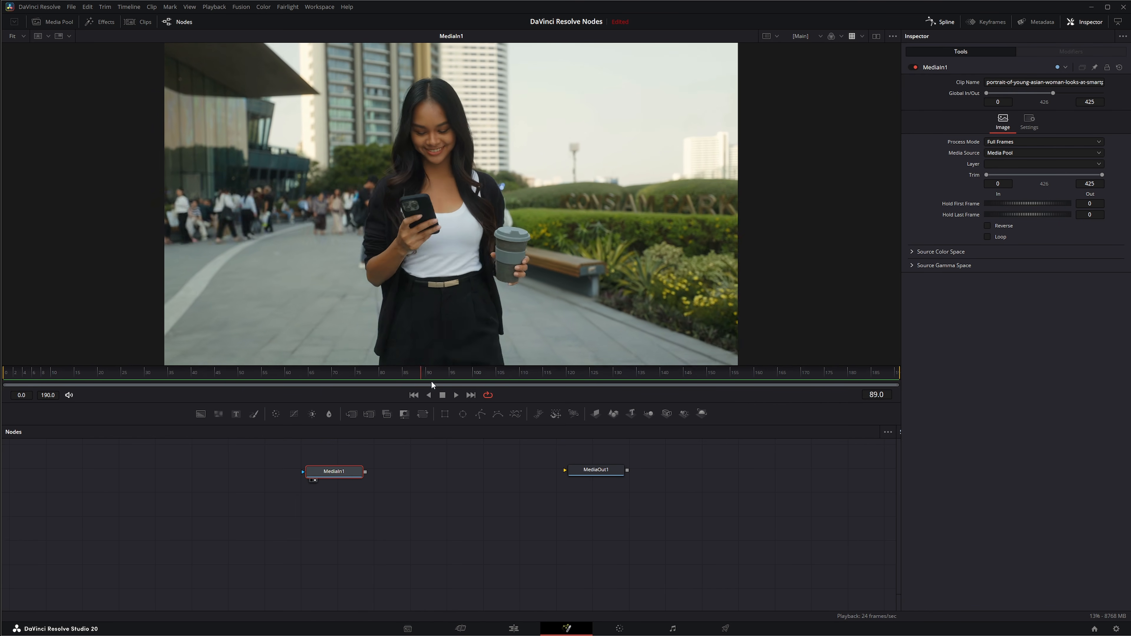
left_click_drag(536, 385, 598, 373)
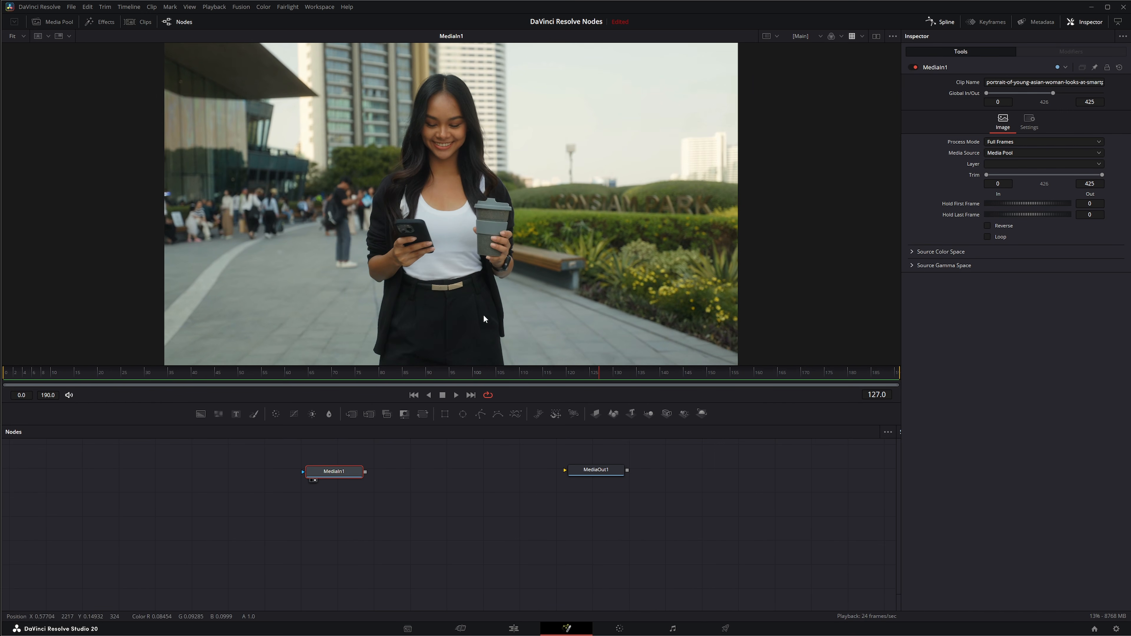
scroll(443, 295, "up", 6)
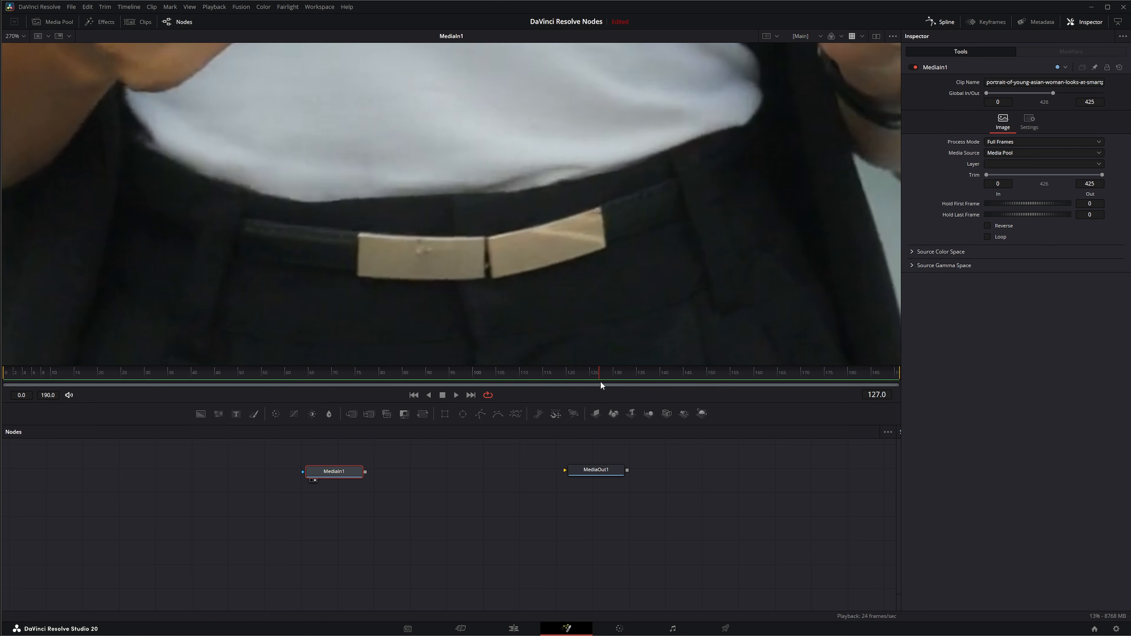
left_click_drag(590, 383, 3, 379)
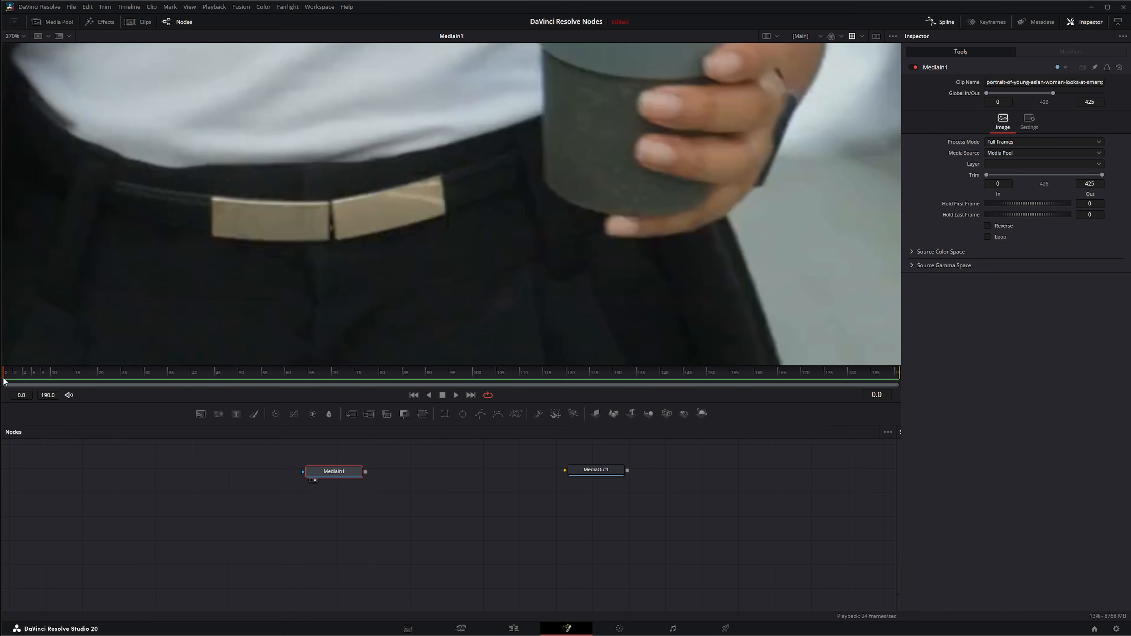
scroll(386, 235, "down", 8)
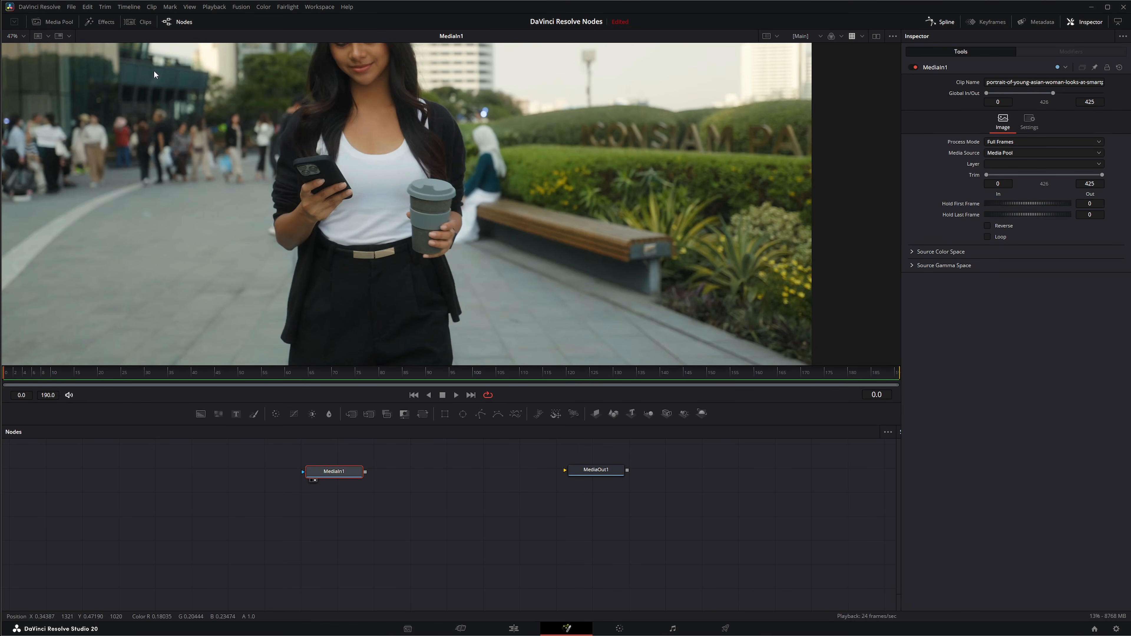
left_click(14, 35)
left_click(15, 48)
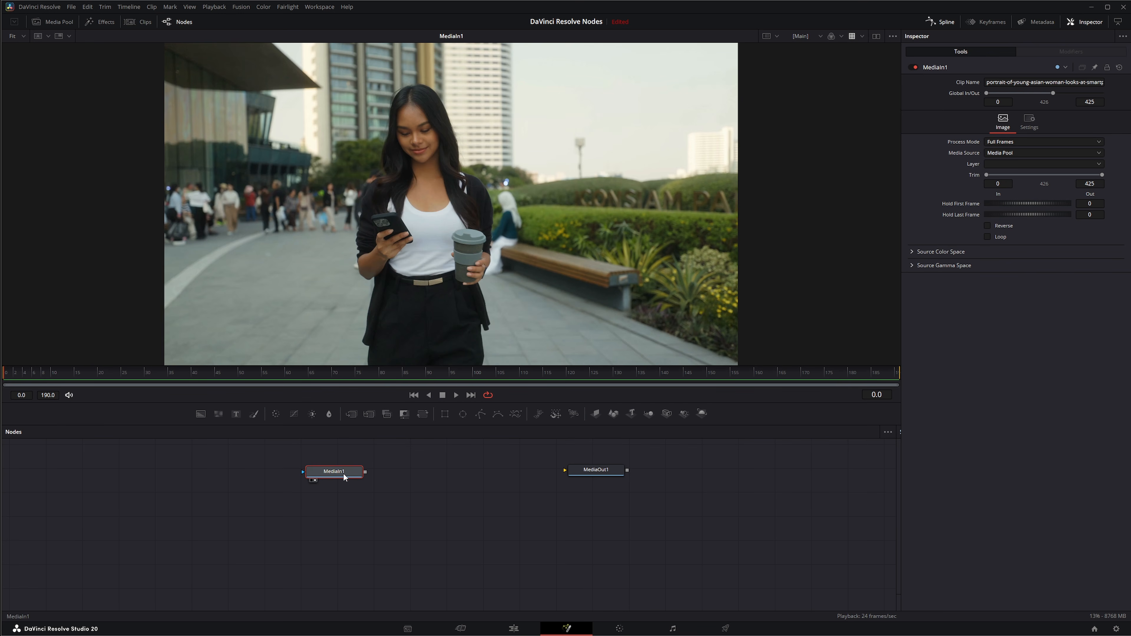
- Add a Paint node after MediaIn1 and show it in the viewer
key("shift+space")
type("pai")
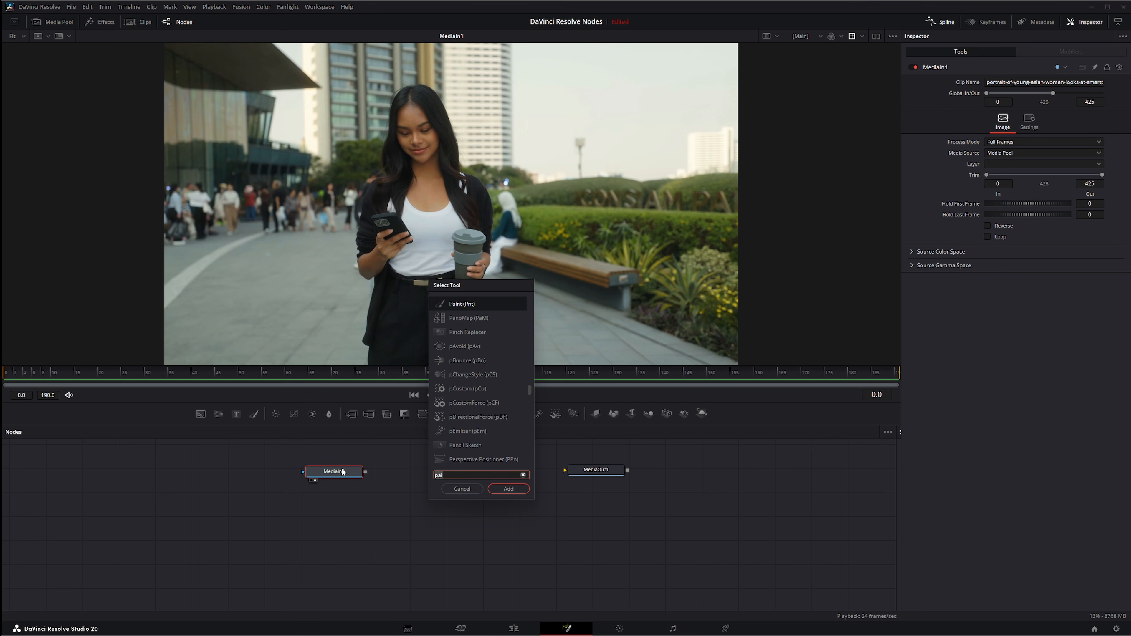
key("BackSpace")
key("BackSpace")
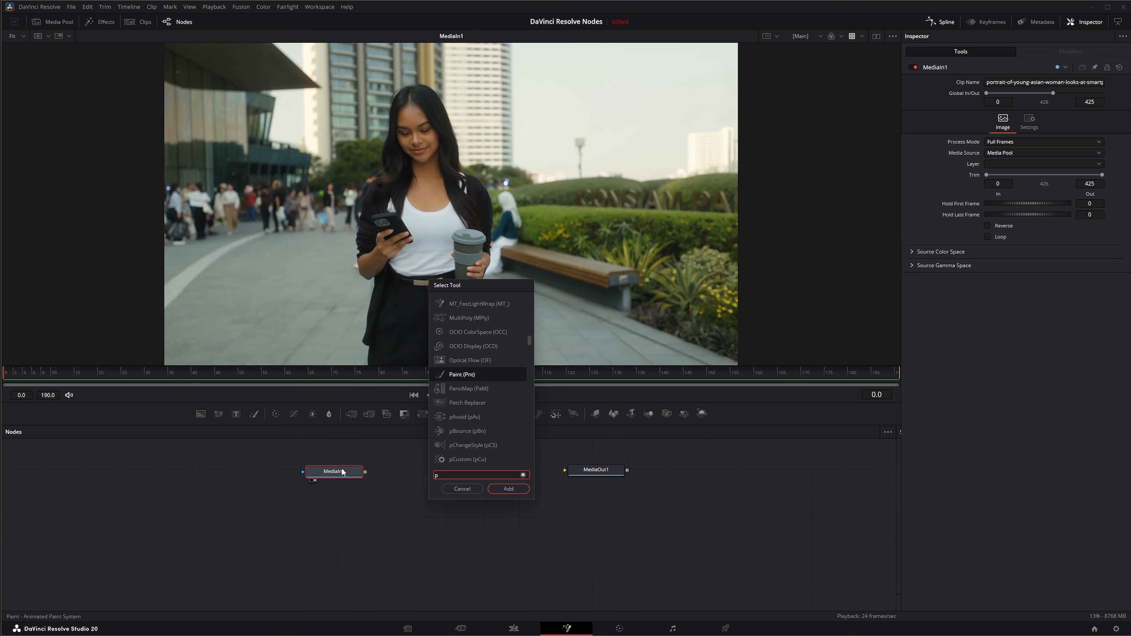
key("Return")
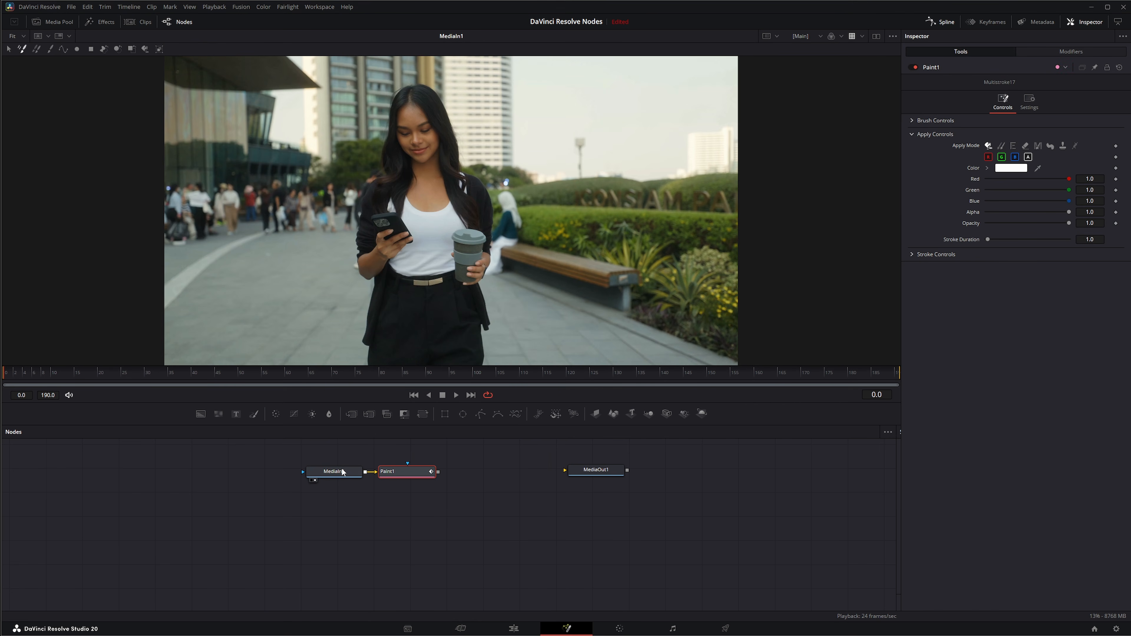
key("1")
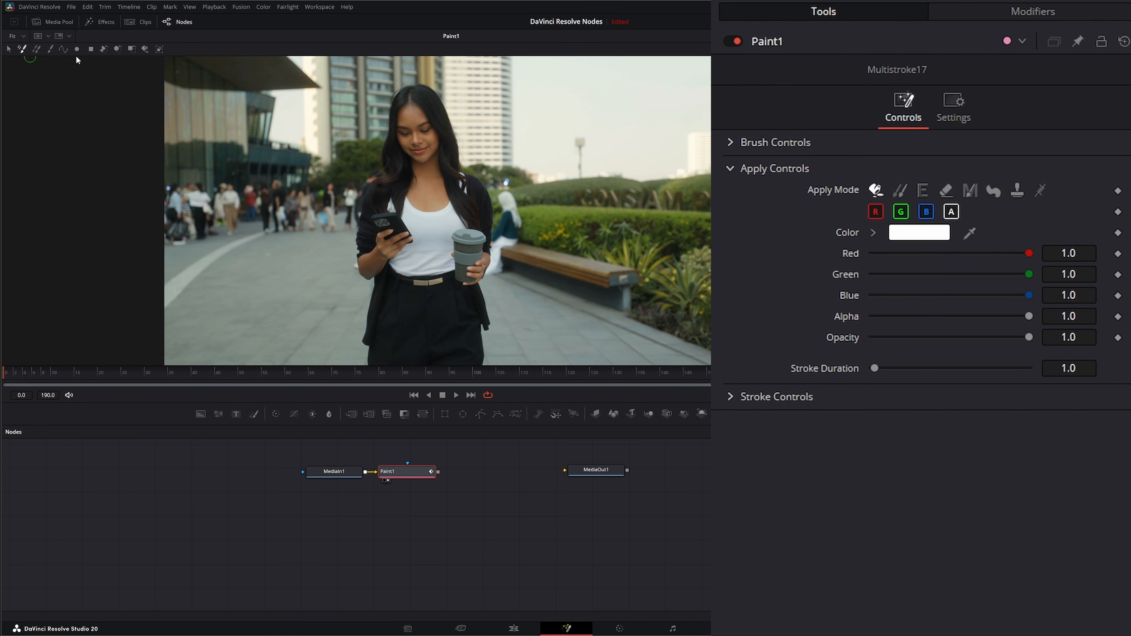
- Paint a white Multistroke dot on the pavement beside the woman and open the Paint node's modifiers
left_click(8, 50)
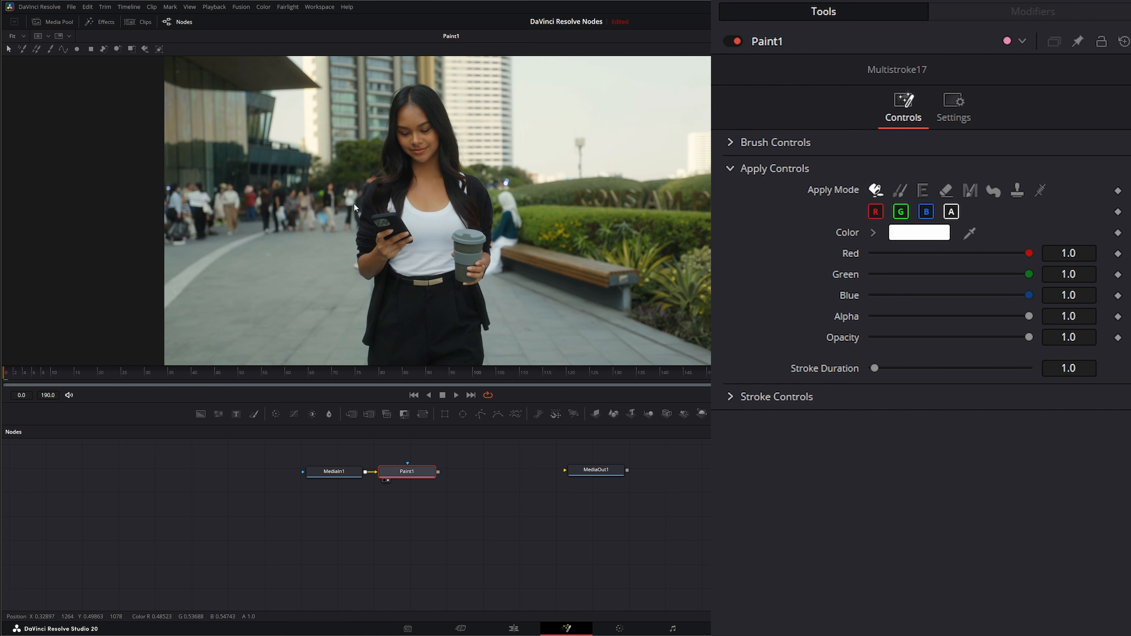
left_click(23, 49)
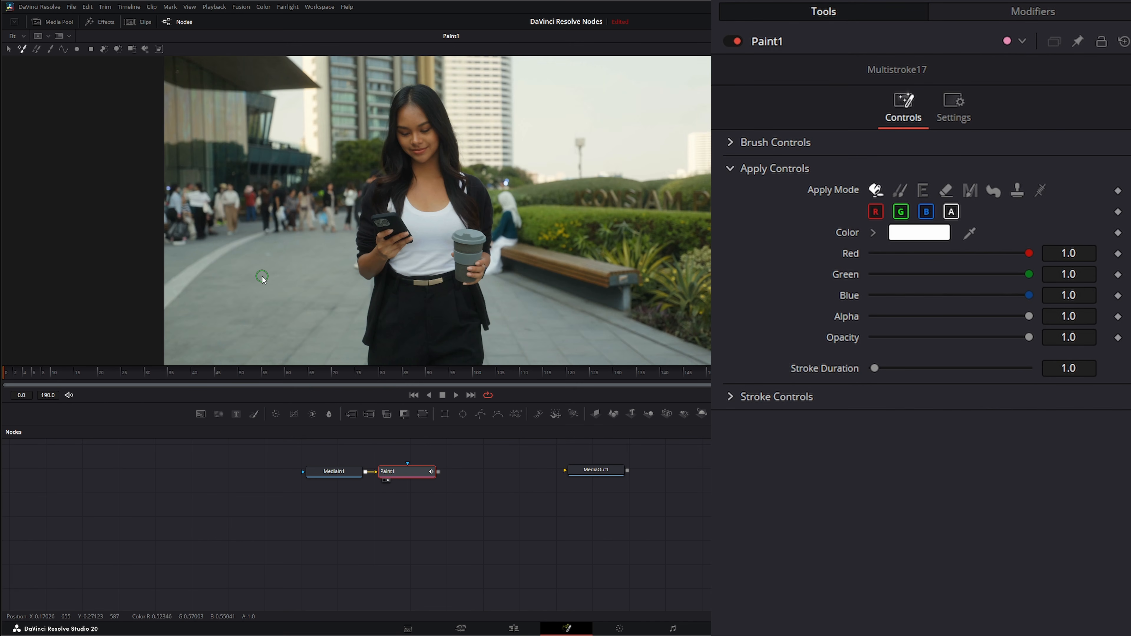
left_click(246, 264)
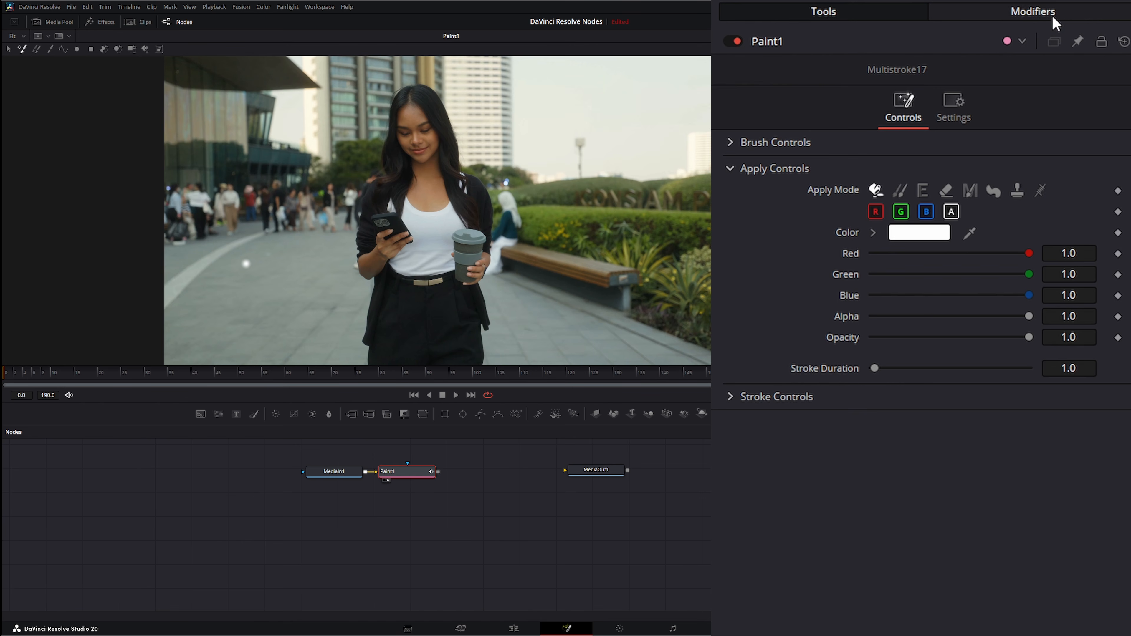
left_click(1024, 17)
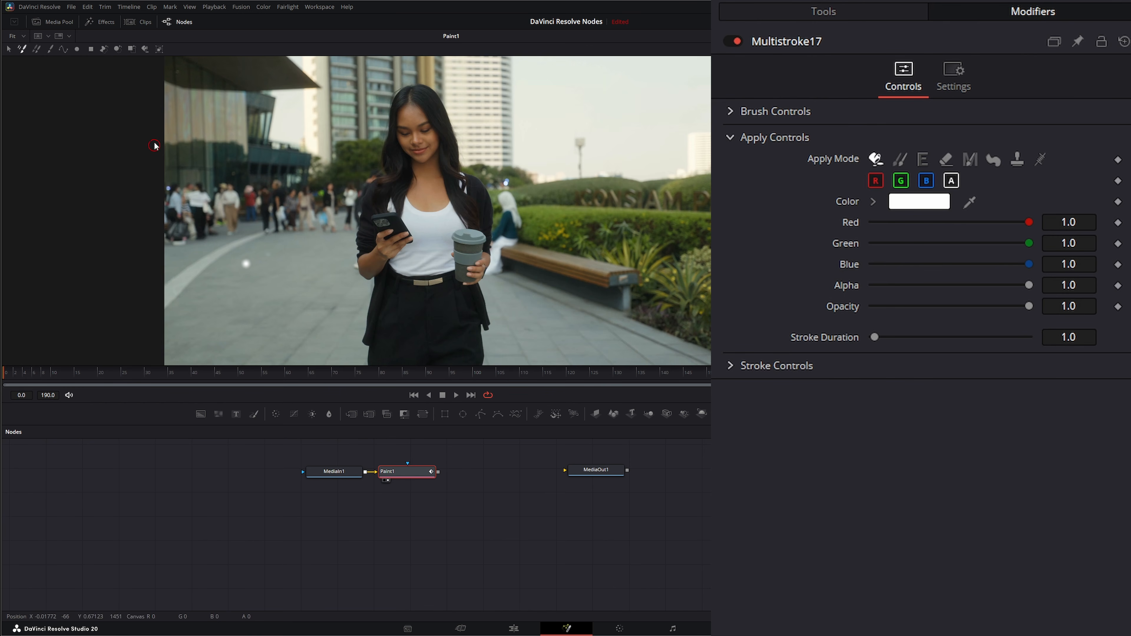
- Scatter more white Multistroke dots and short strokes over the woman and the background
left_click(288, 200)
left_click(339, 269)
left_click(410, 295)
left_click(438, 200)
left_click(553, 137)
left_click(613, 246)
left_click_drag(637, 290, 649, 254)
left_click_drag(643, 170, 640, 162)
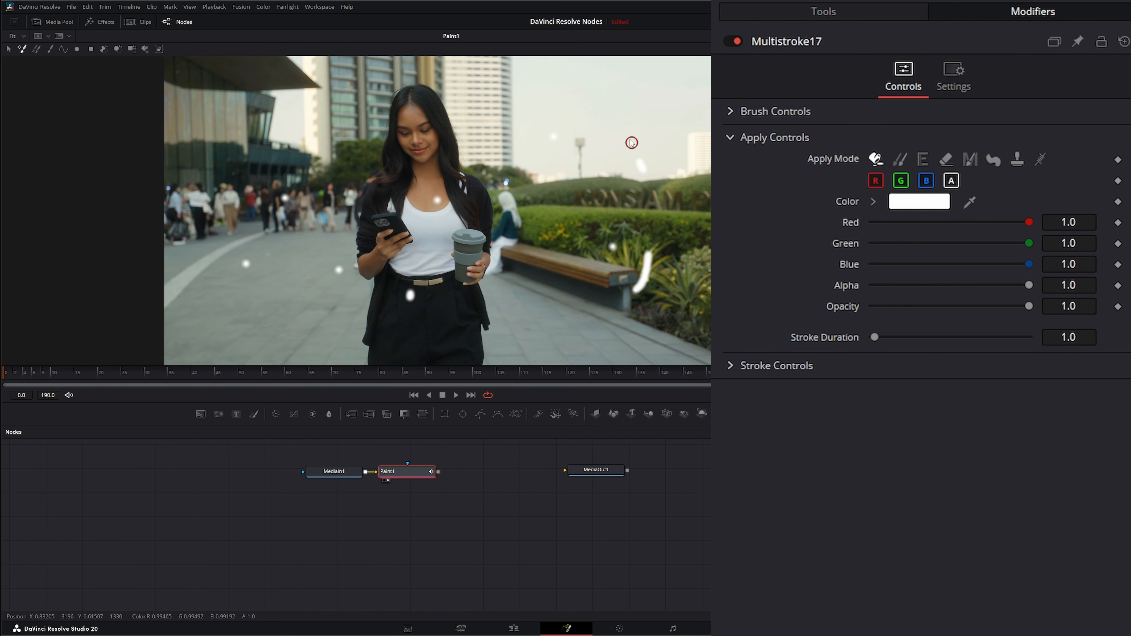
left_click_drag(593, 123, 585, 123)
left_click_drag(510, 120, 422, 124)
left_click_drag(340, 145, 269, 184)
left_click(232, 136)
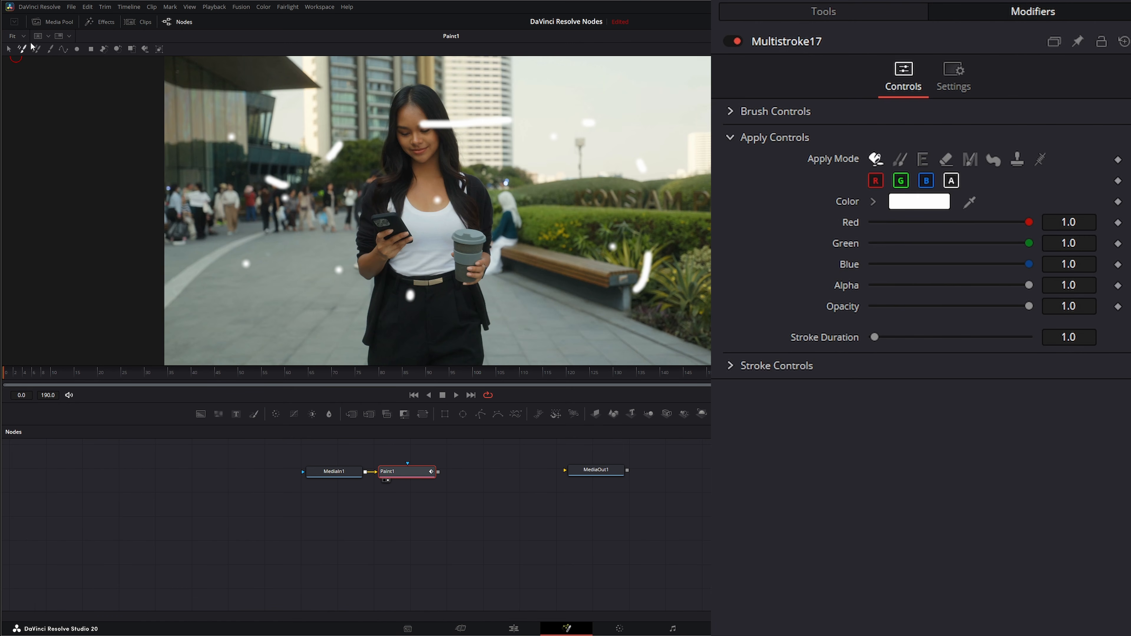
- Paint several separate short white lines around the woman with the Stroke tool, and return to the Paint node's main controls
left_click(51, 52)
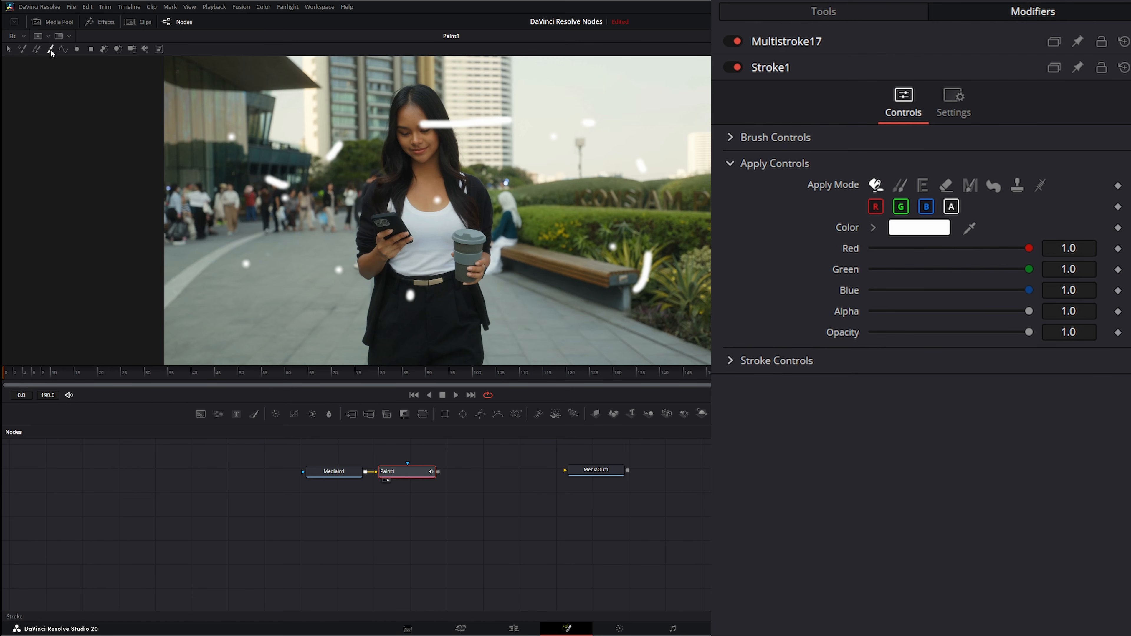
left_click_drag(314, 174, 338, 188)
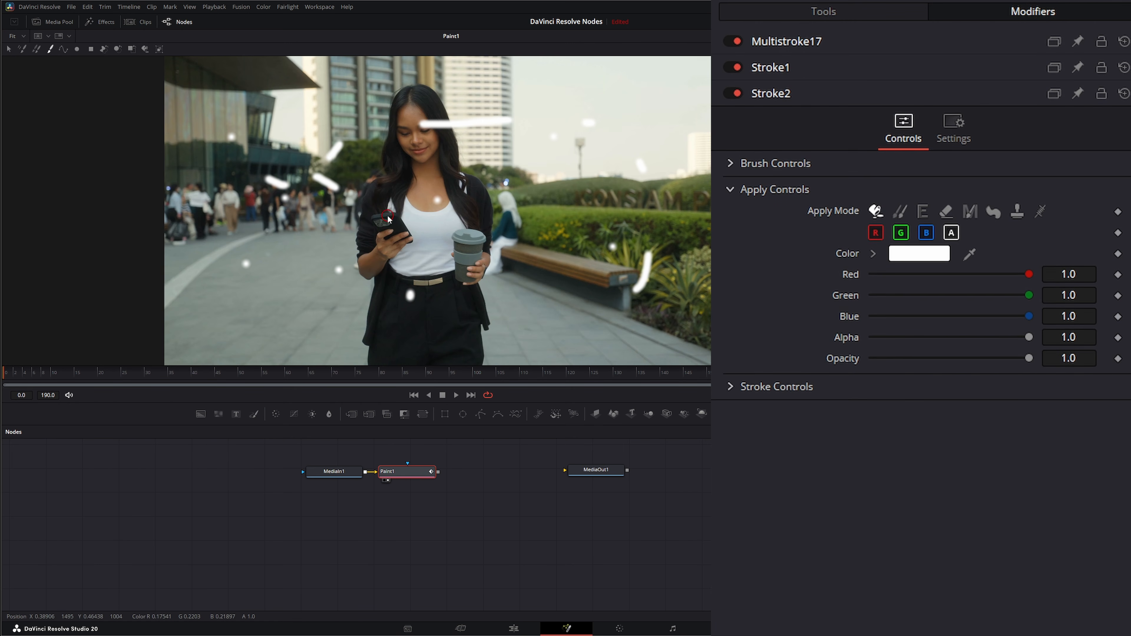
left_click_drag(549, 157, 573, 169)
left_click_drag(632, 139, 652, 176)
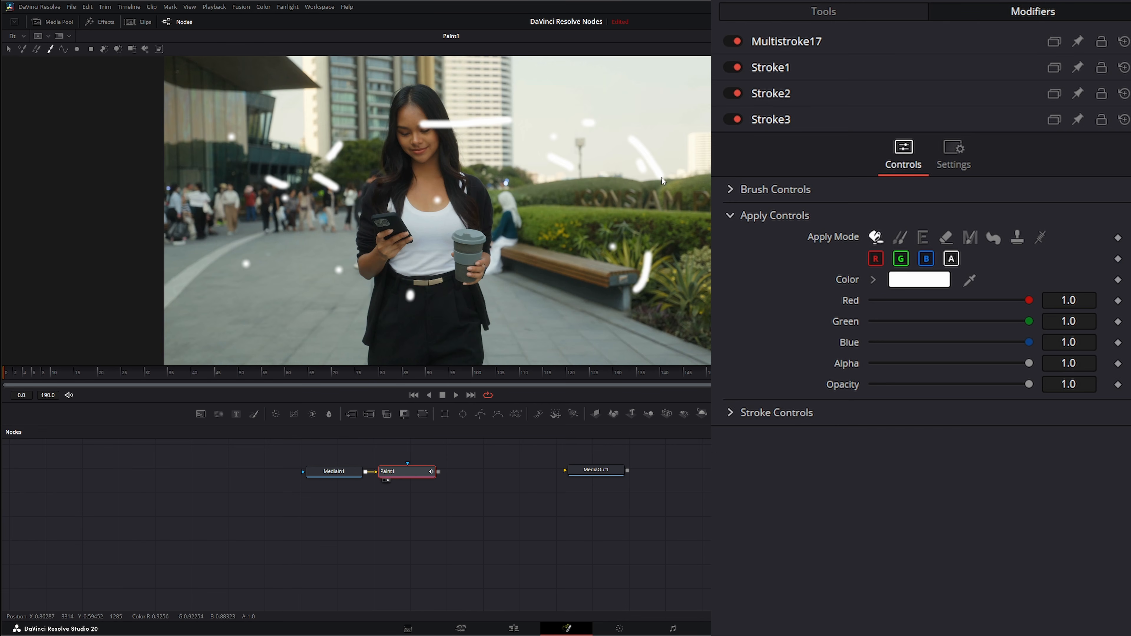
left_click_drag(669, 252, 654, 284)
left_click_drag(531, 295, 502, 318)
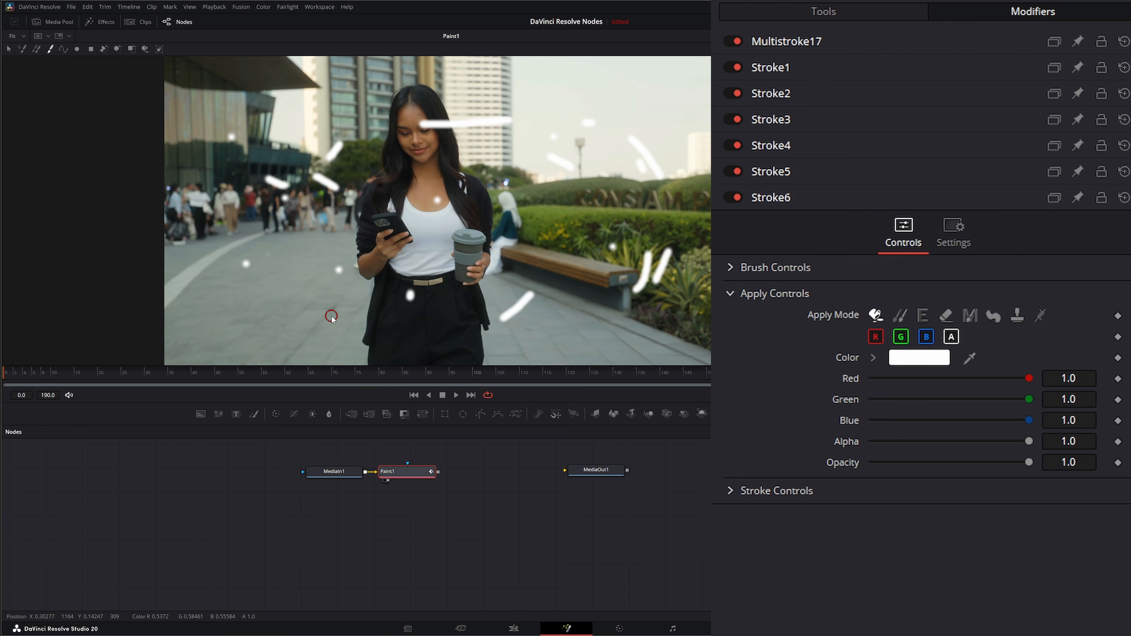
left_click_drag(333, 316, 207, 303)
left_click_drag(228, 203, 231, 175)
left_click_drag(246, 118, 285, 91)
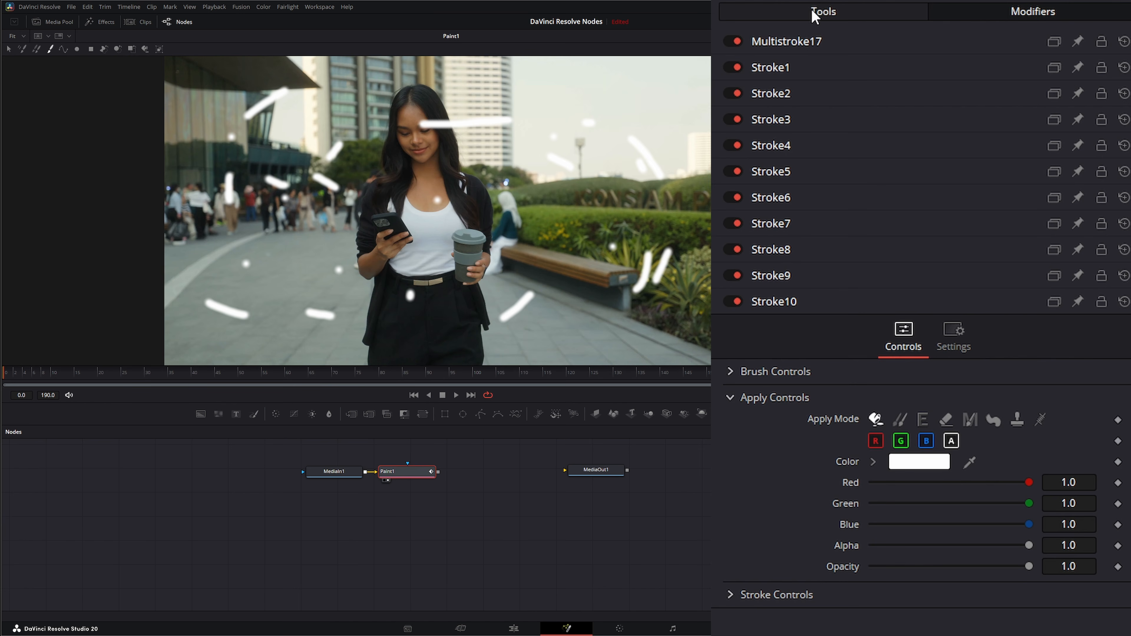
left_click(824, 11)
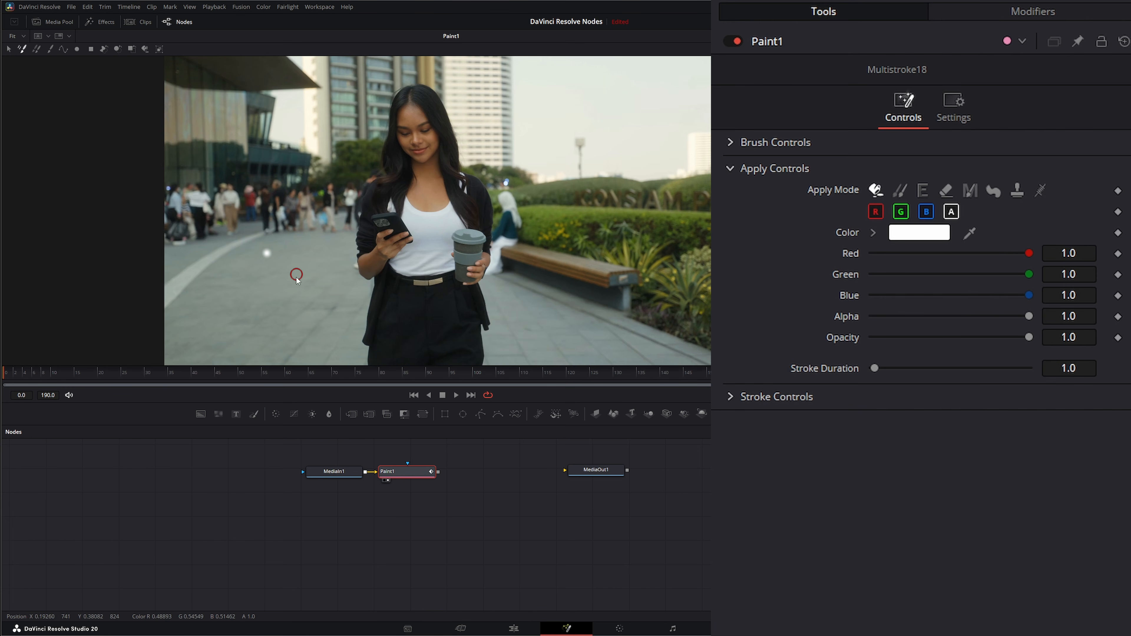
- Paint one white Multistroke dot on the pavement at frame 0 and check it against the following frames
left_click(268, 255)
left_click(16, 376)
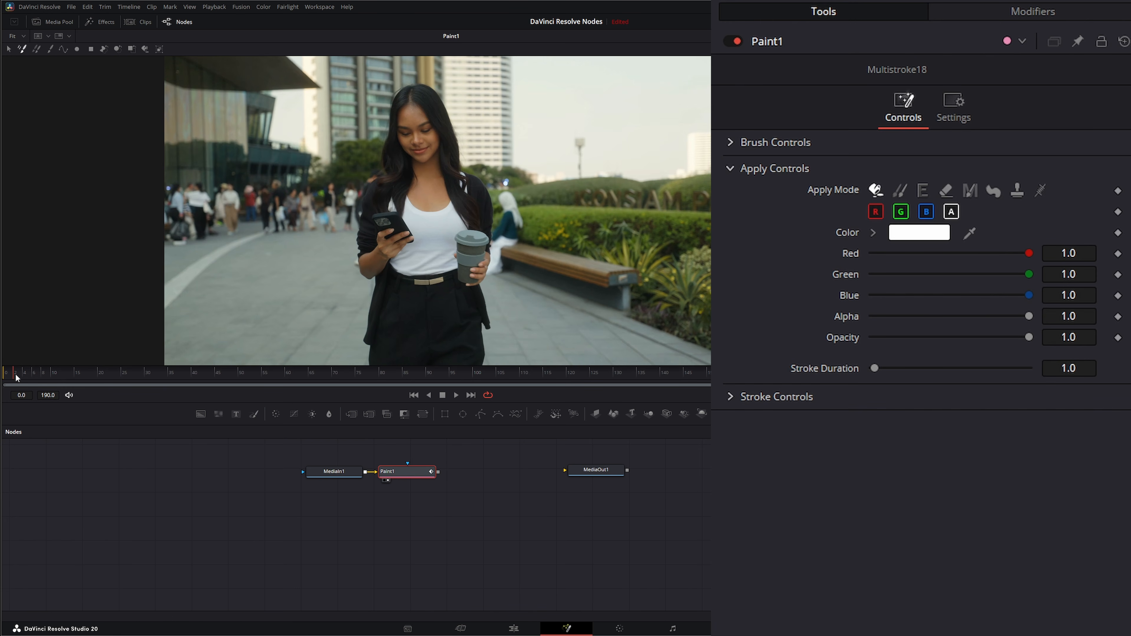
left_click_drag(18, 378, 3, 379)
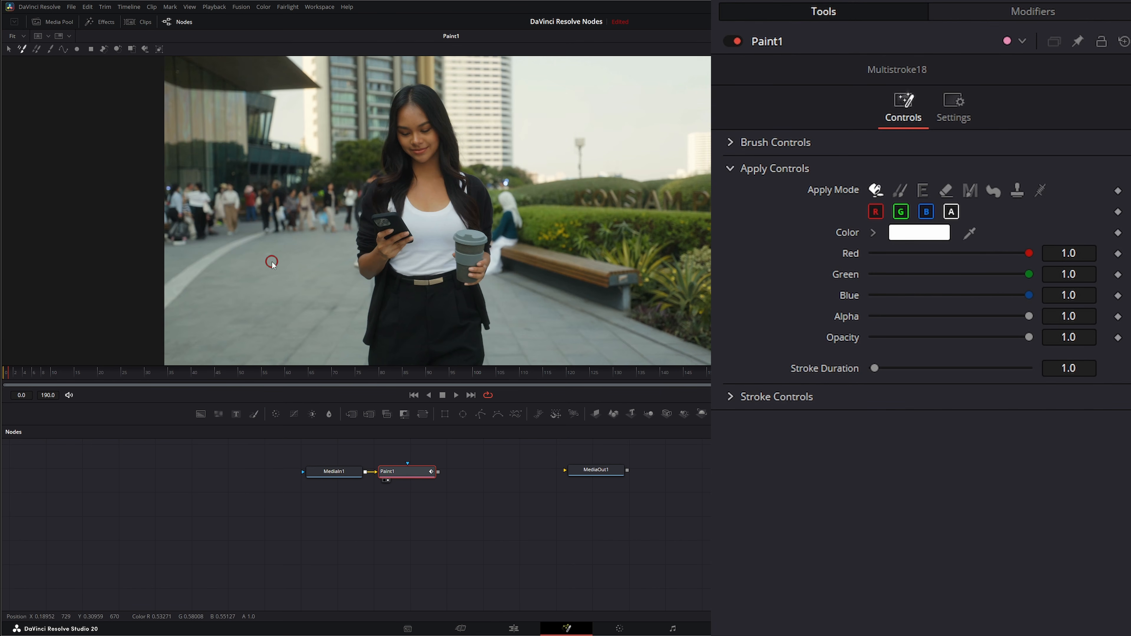
- Advance frame by frame and paint a white Multistroke dot at the same pavement spot on the following frames
key("Right")
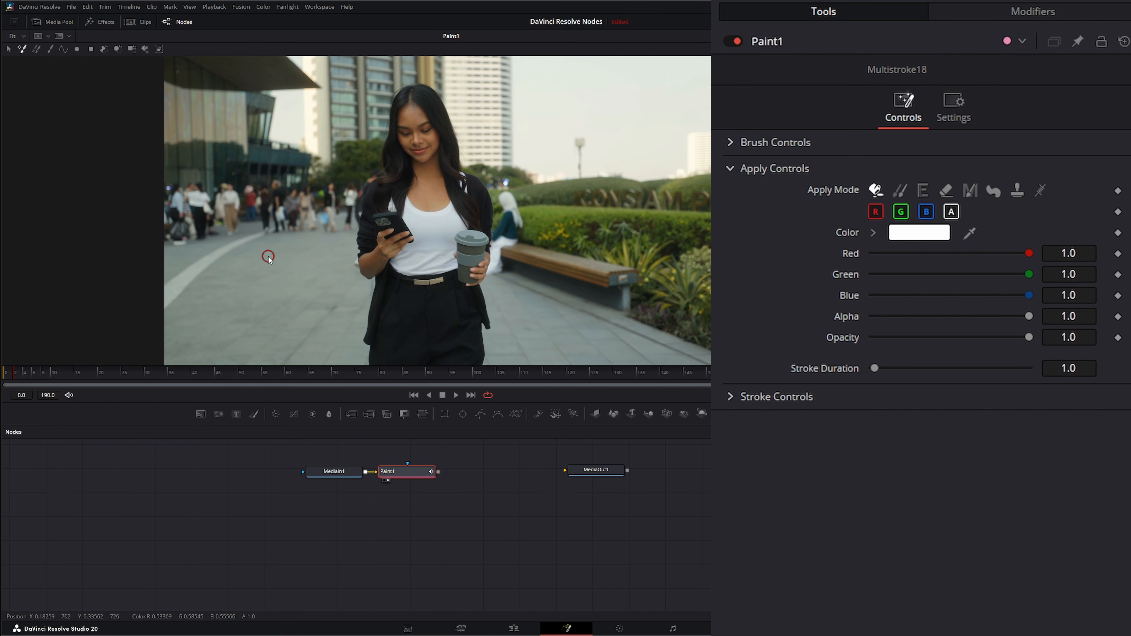
key("Right")
key("Right")
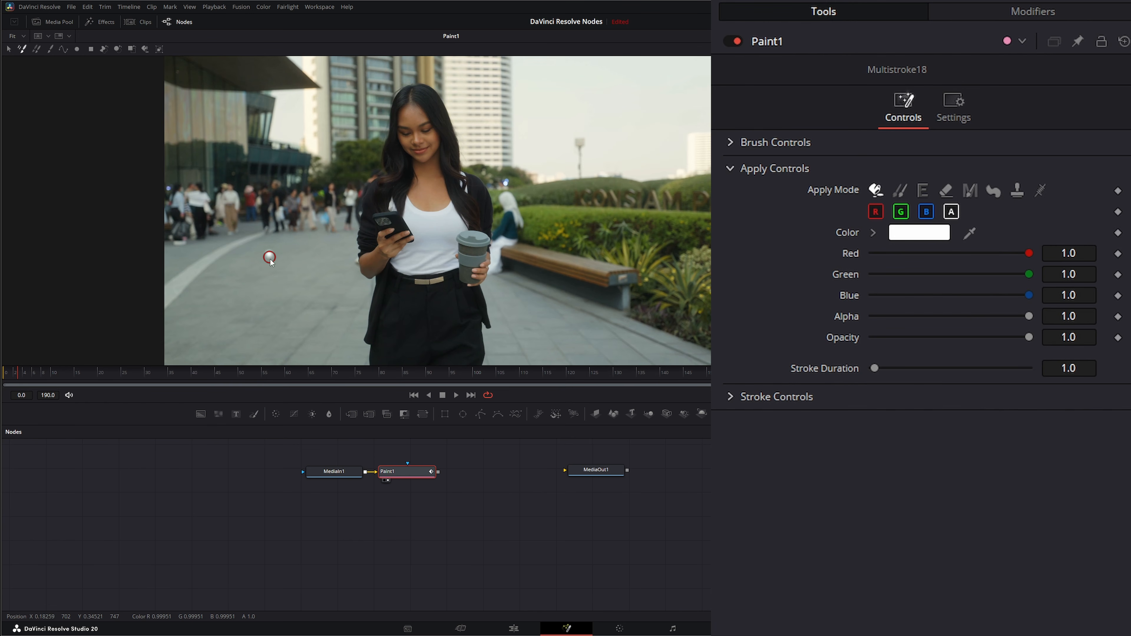
key("Right")
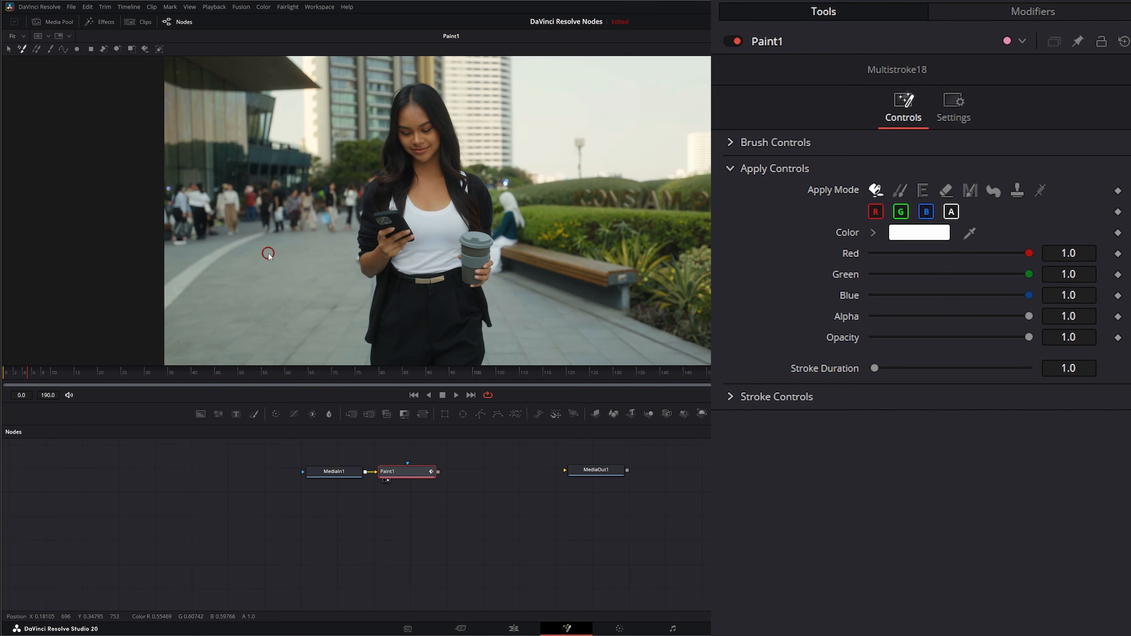
key("Right")
key("Right")
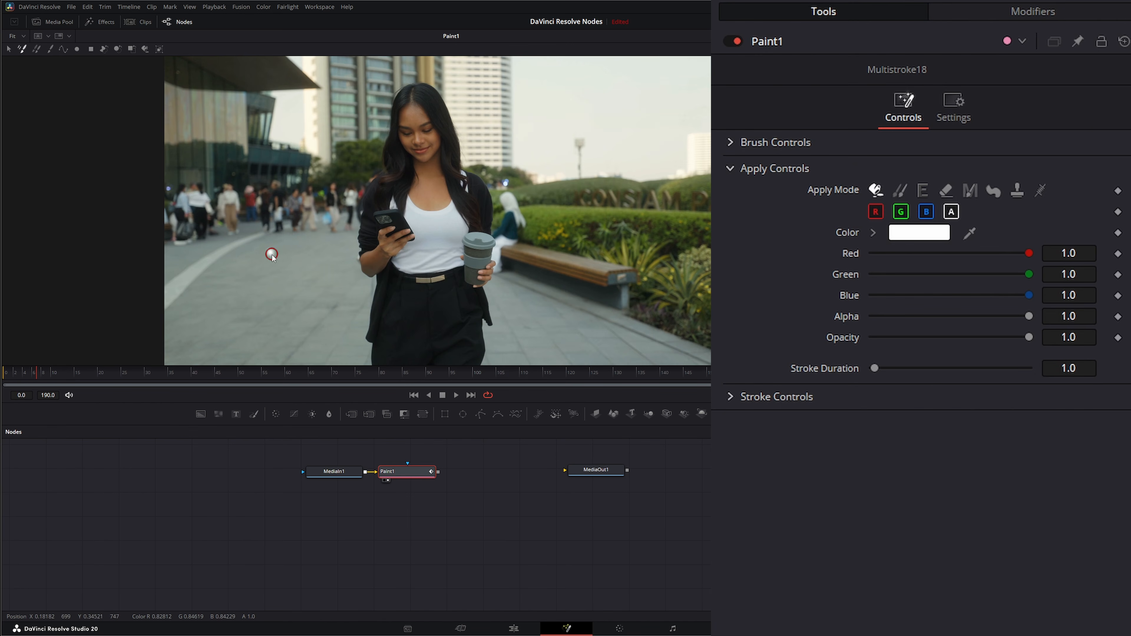
- Step back frame by frame to frame 0, examining the dots painted on the pavement
key("Left")
key("Left")
key("Left")
key("Left")
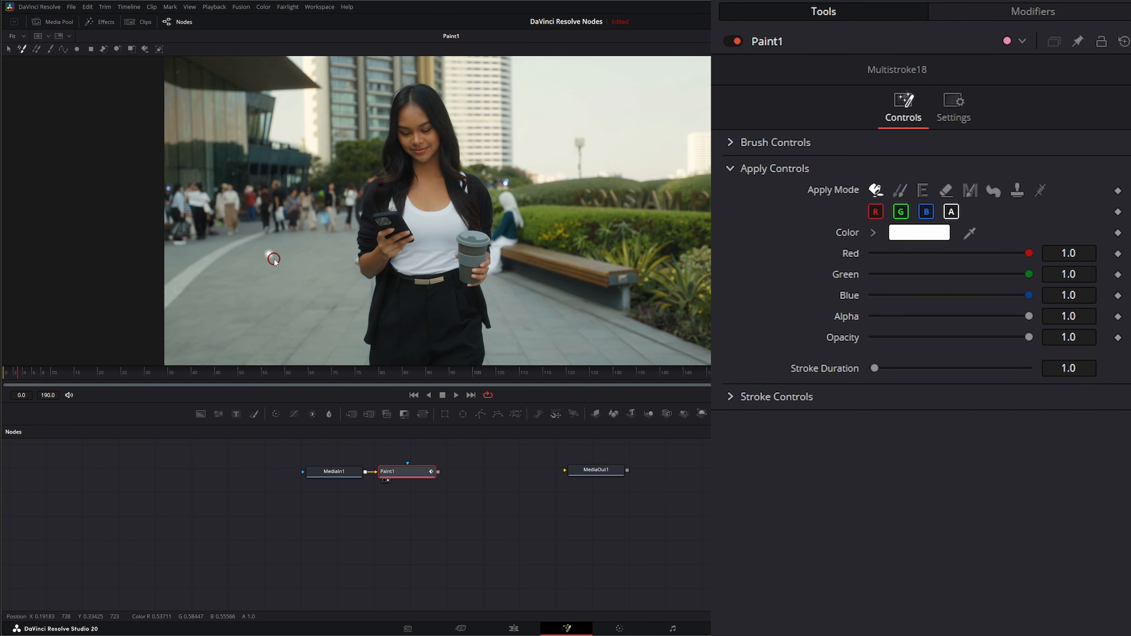
key("Left")
key("Left")
key("Left")
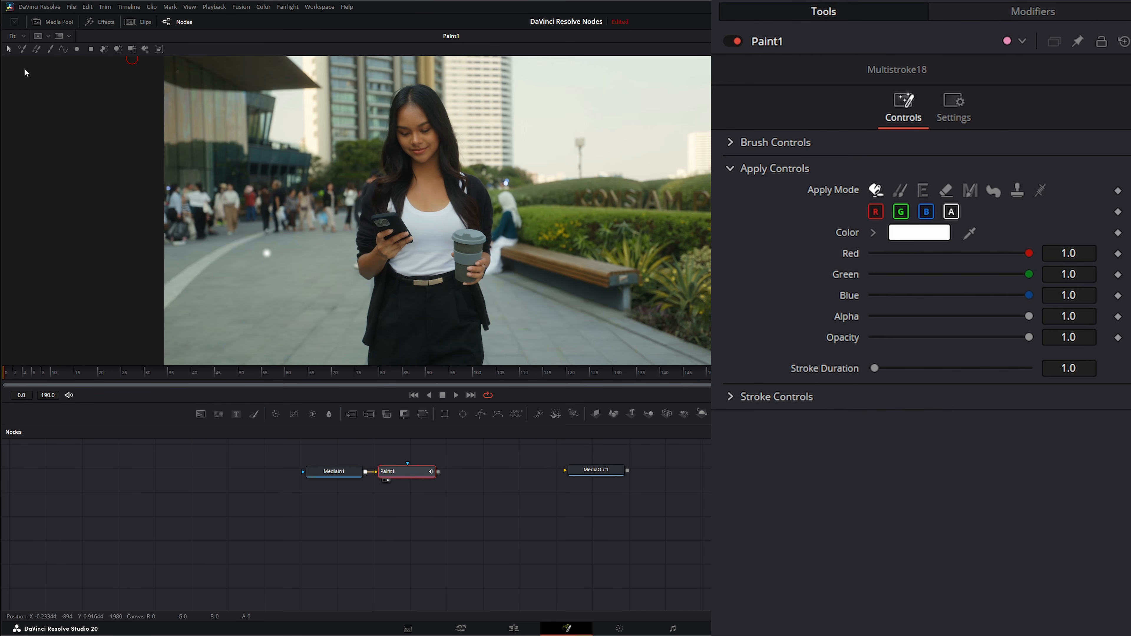
- Start a new Multistroke with a stroke duration of 190, paint a white dot below the first one, and check it over neighbouring frames
left_click(22, 48)
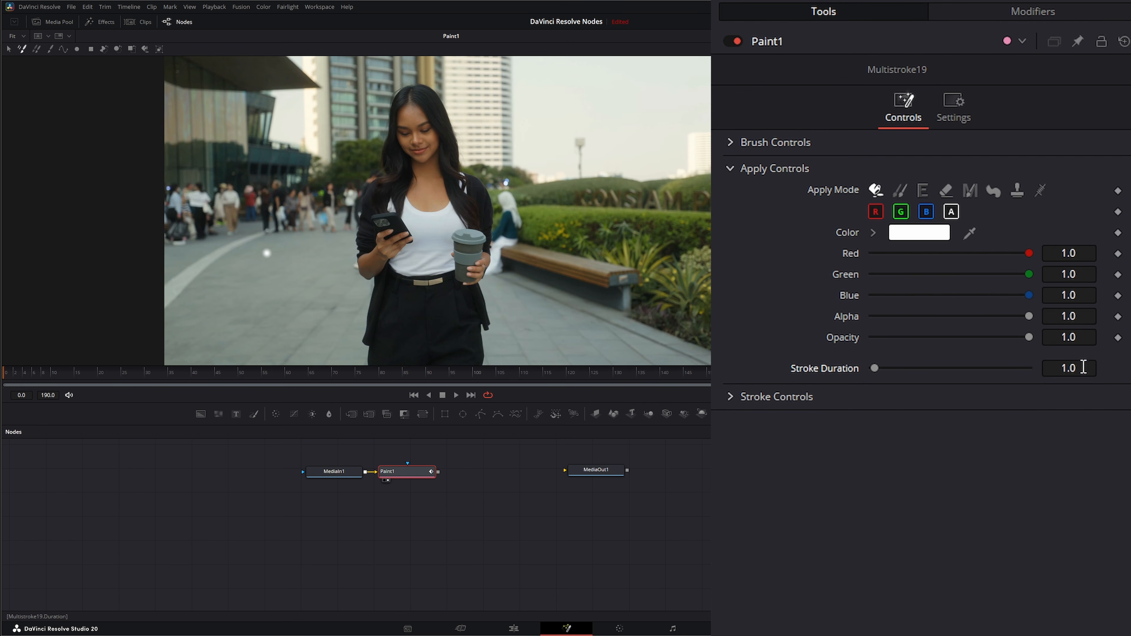
double_click(1043, 369)
type("190")
key("Tab")
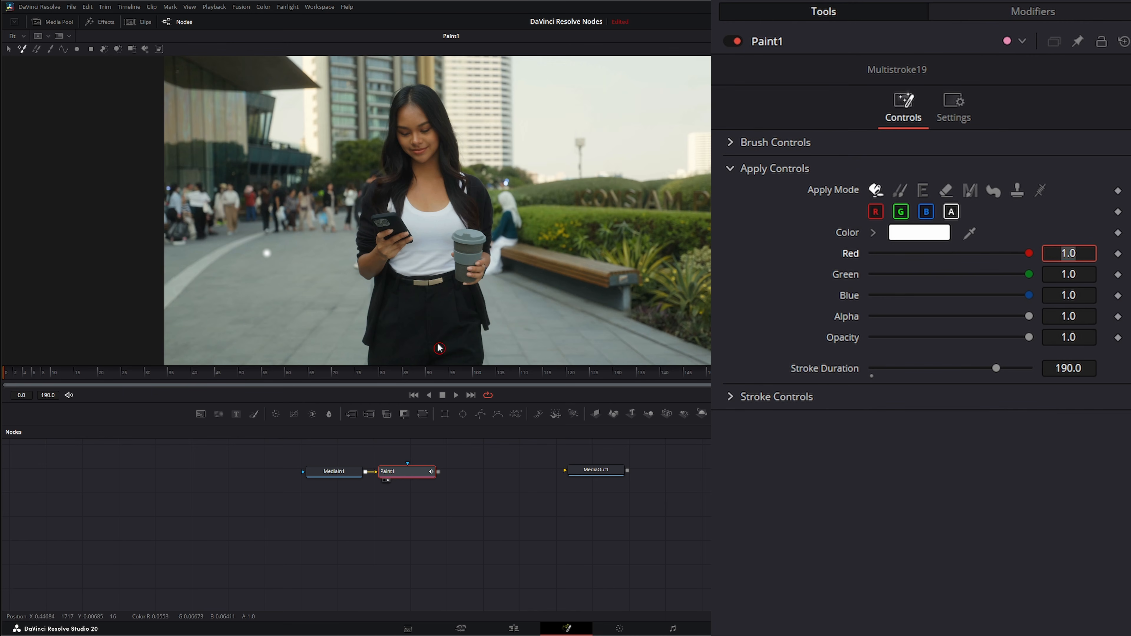
left_click(275, 287)
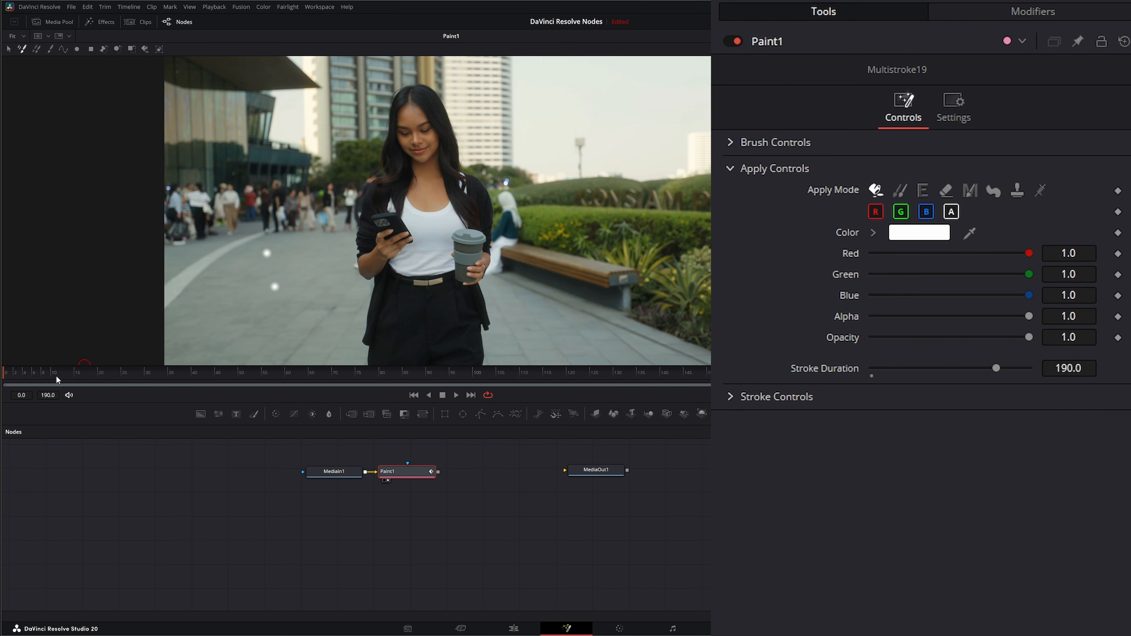
mouse_move(9, 375)
left_mouse_down()
mouse_move(342, 379)
mouse_move(7, 389)
left_mouse_up()
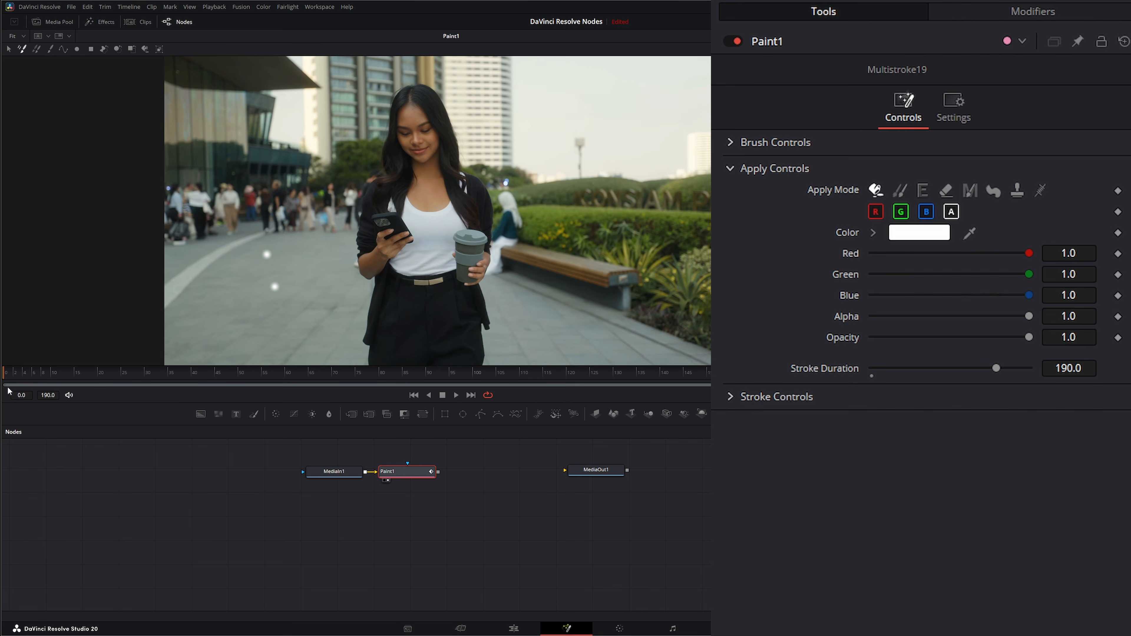
left_click(8, 49)
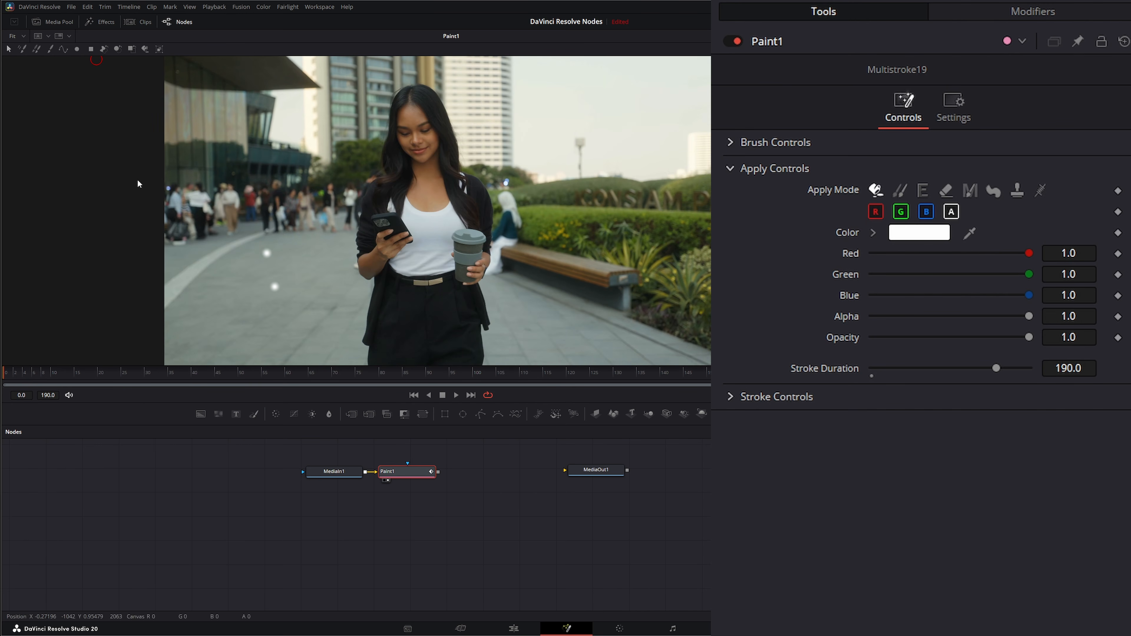
- Set the stroke duration to 30, paint a new Multistroke dot below the other two on the pavement, and check it over nearby frames
left_click(1078, 369)
type("30")
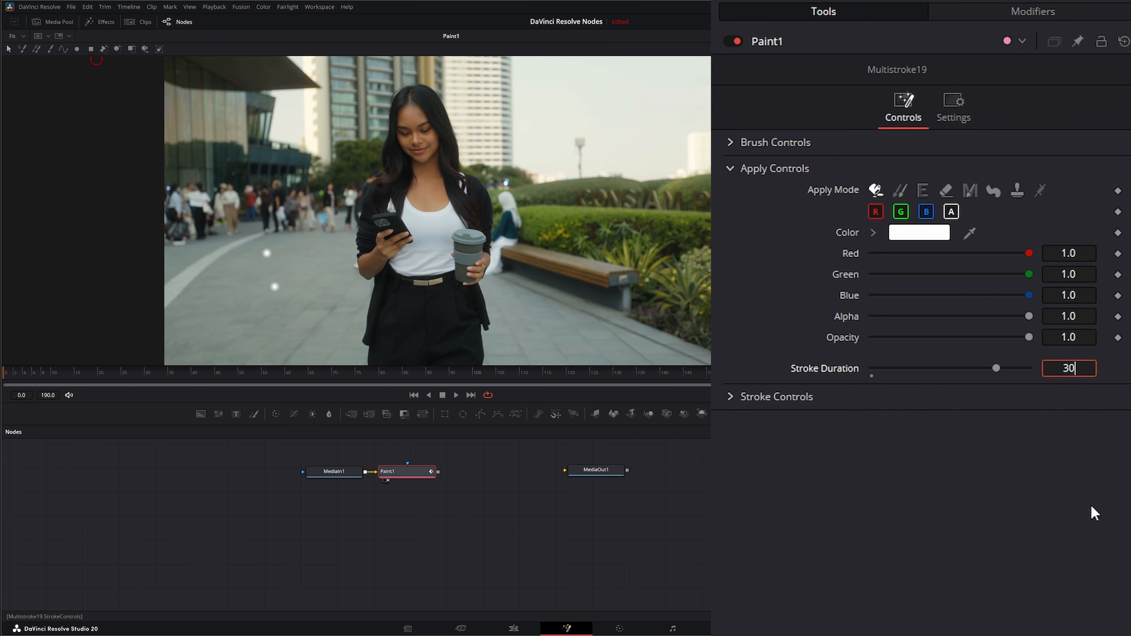
key("Tab")
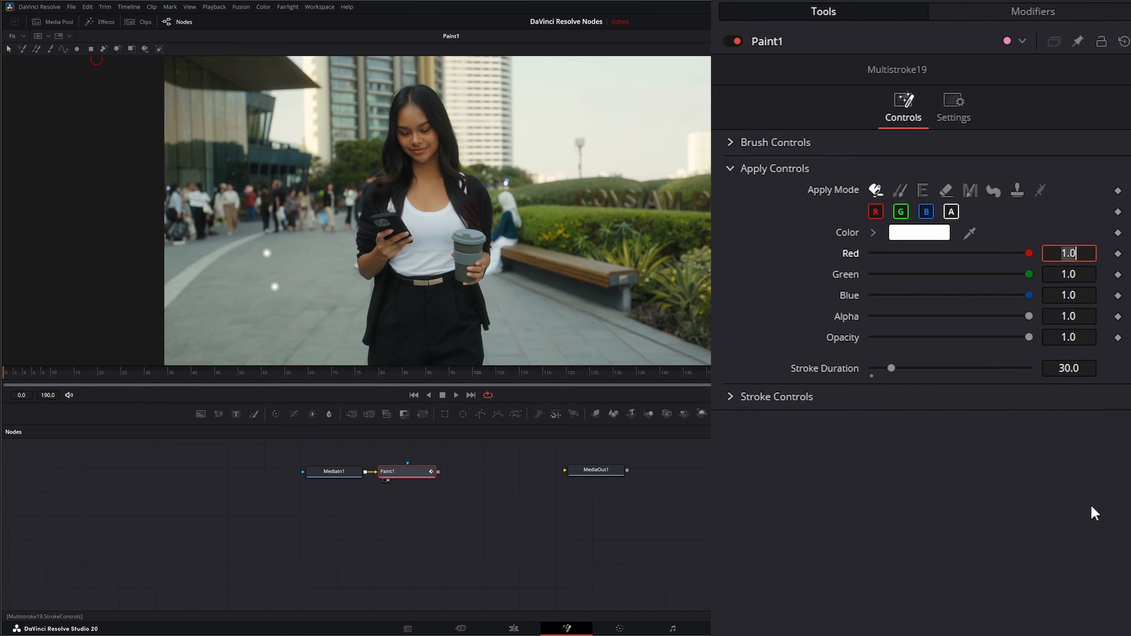
left_click(249, 323)
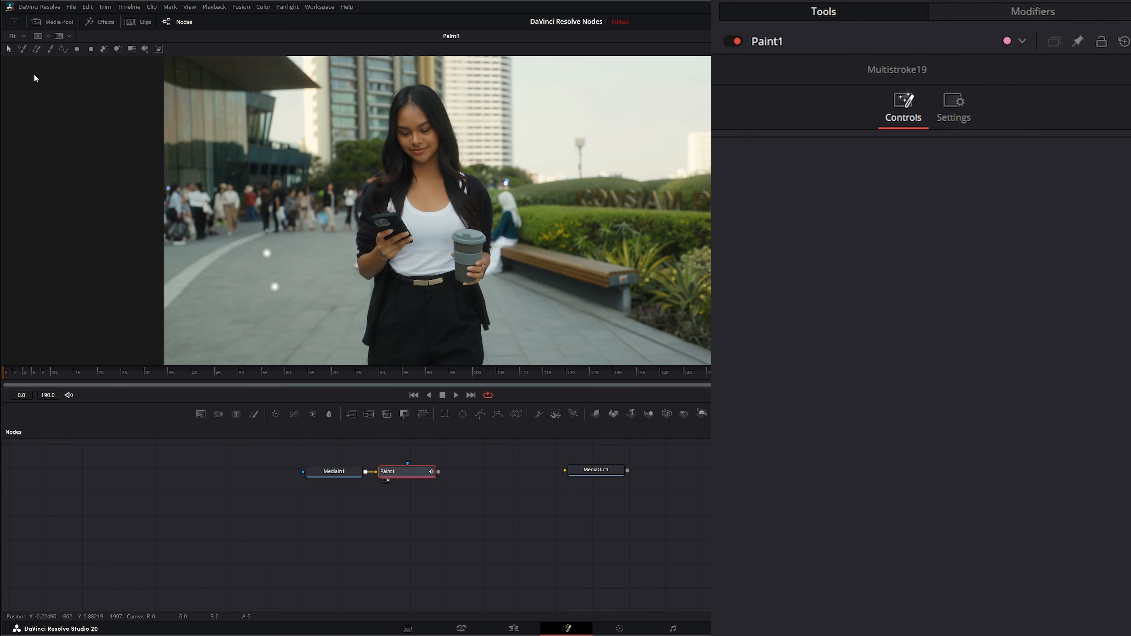
left_click(22, 48)
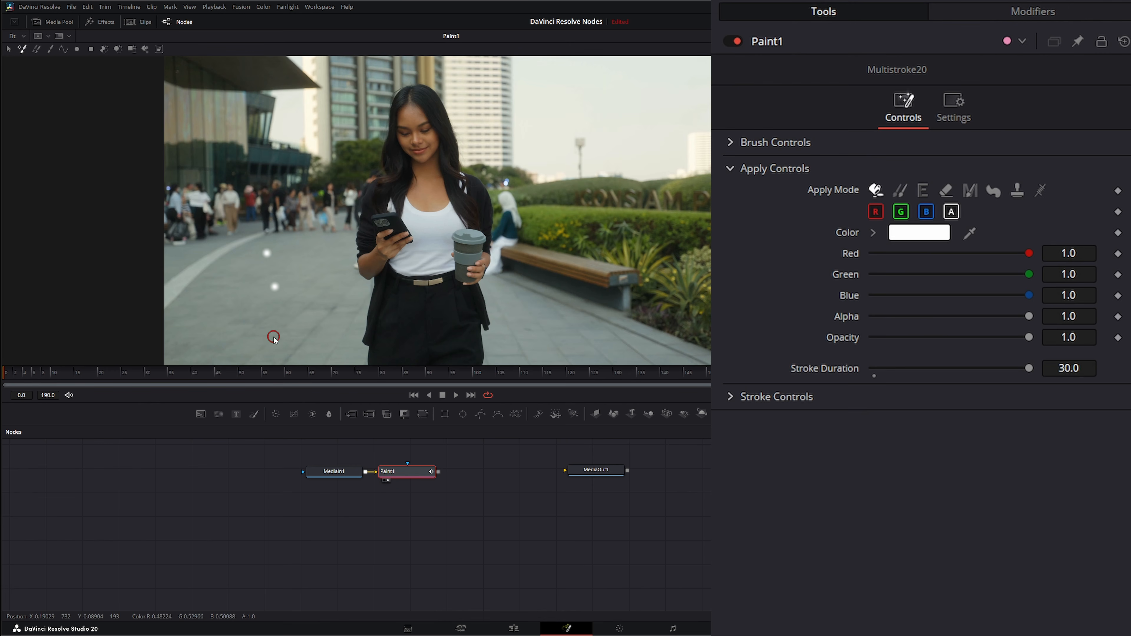
left_click(271, 329)
mouse_move(7, 375)
left_mouse_down()
mouse_move(703, 378)
mouse_move(120, 405)
mouse_move(12, 393)
mouse_move(23, 382)
mouse_move(132, 377)
mouse_move(3, 383)
left_mouse_up()
- Select a painted Multistroke dot on the pavement and set its brush size to 0.0171
left_click(254, 267)
left_click_drag(290, 336, 290, 338)
left_click(271, 327)
left_click(275, 319)
left_click_drag(254, 241, 279, 264)
left_click_drag(230, 224, 298, 274)
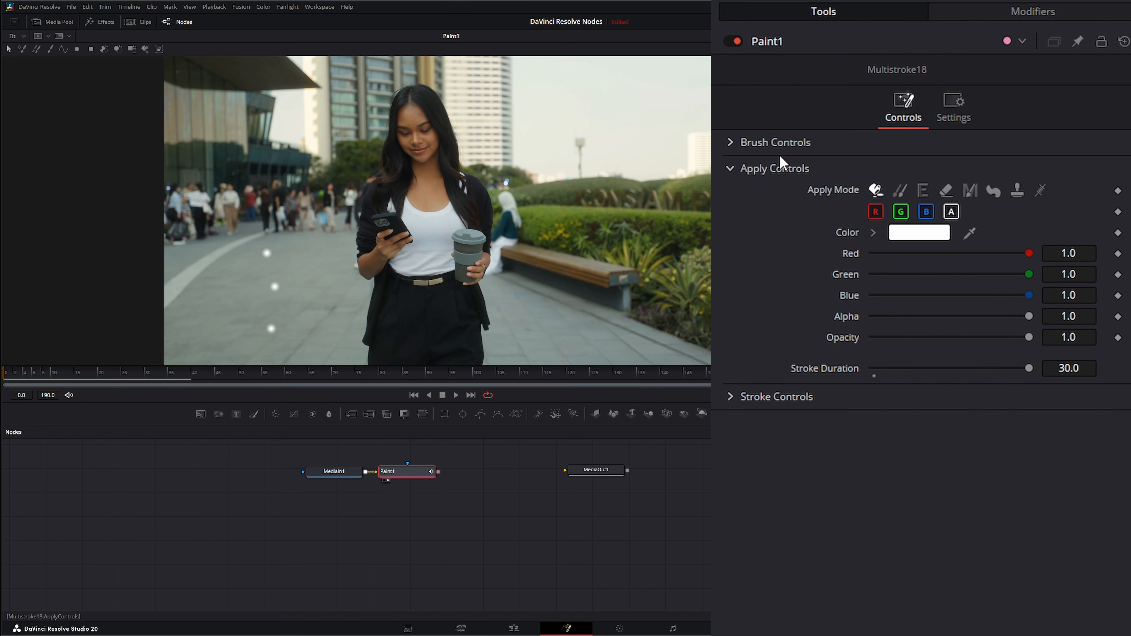
left_click(730, 142)
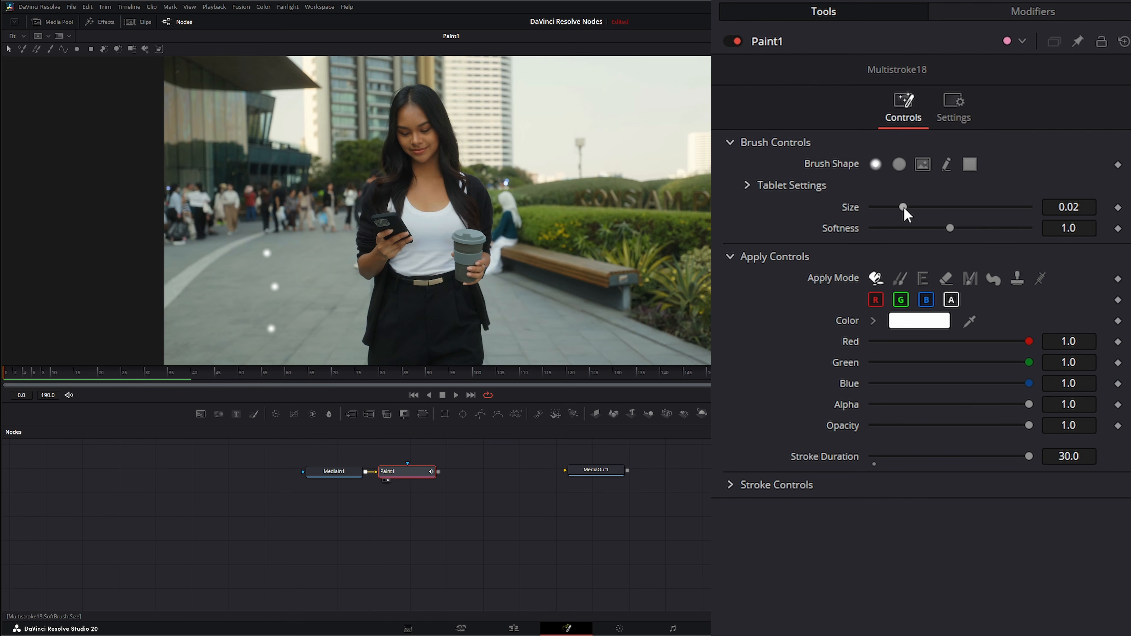
mouse_move(904, 207)
left_mouse_down()
mouse_move(985, 205)
mouse_move(899, 210)
left_mouse_up()
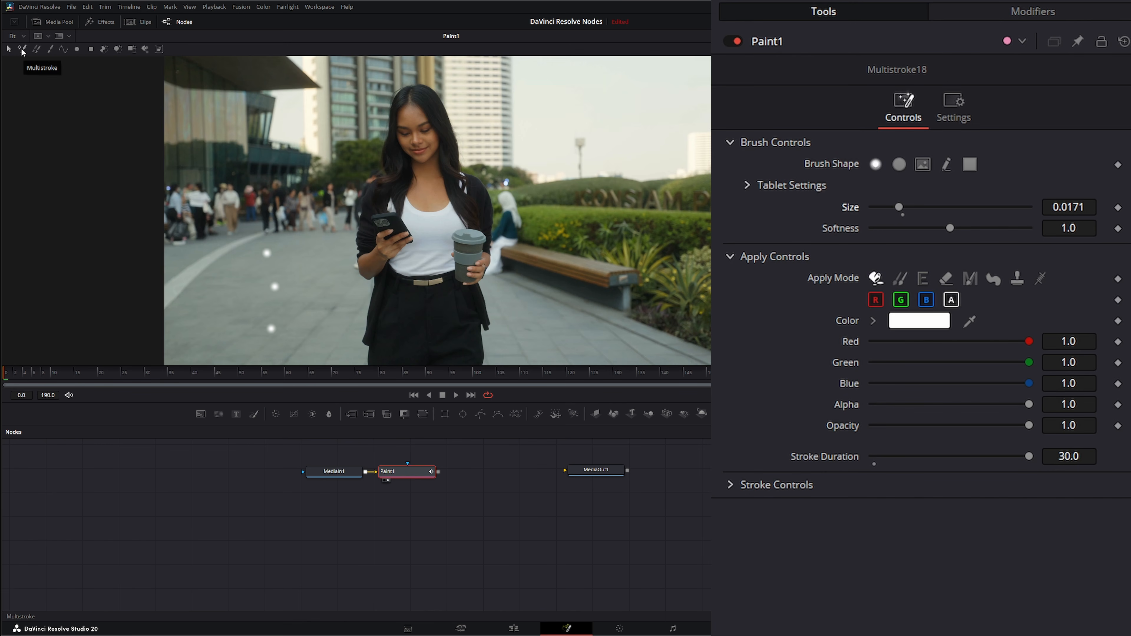
- Clone clean pavement over the uppermost white dot with CloneMultistroke and check the result on the neighbouring frames
left_click(36, 52)
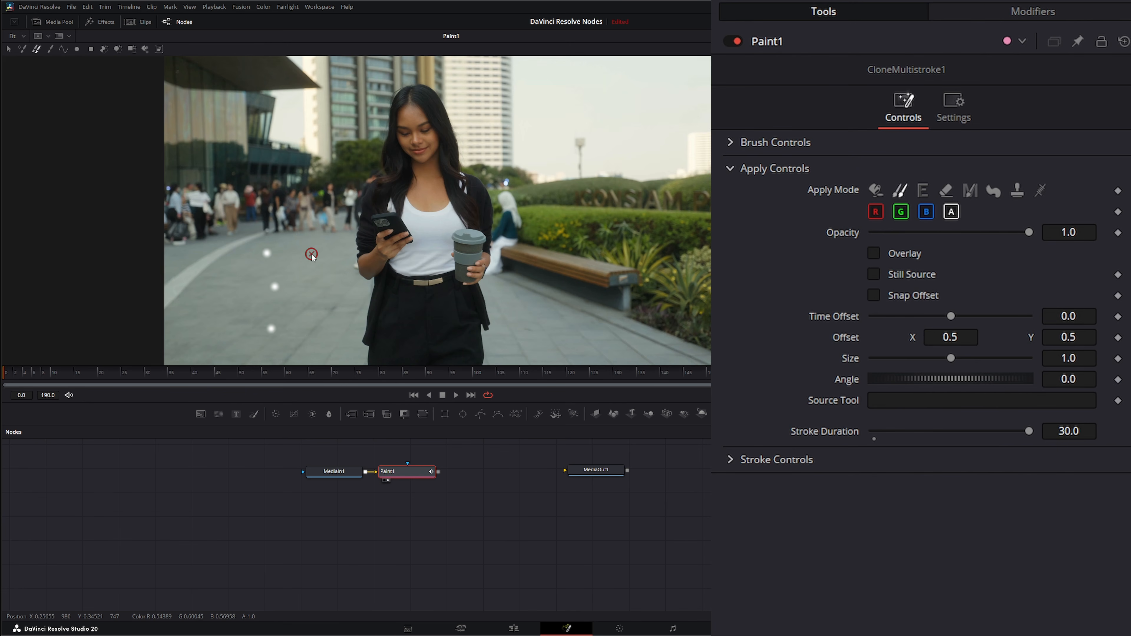
left_click_drag(312, 255, 268, 254)
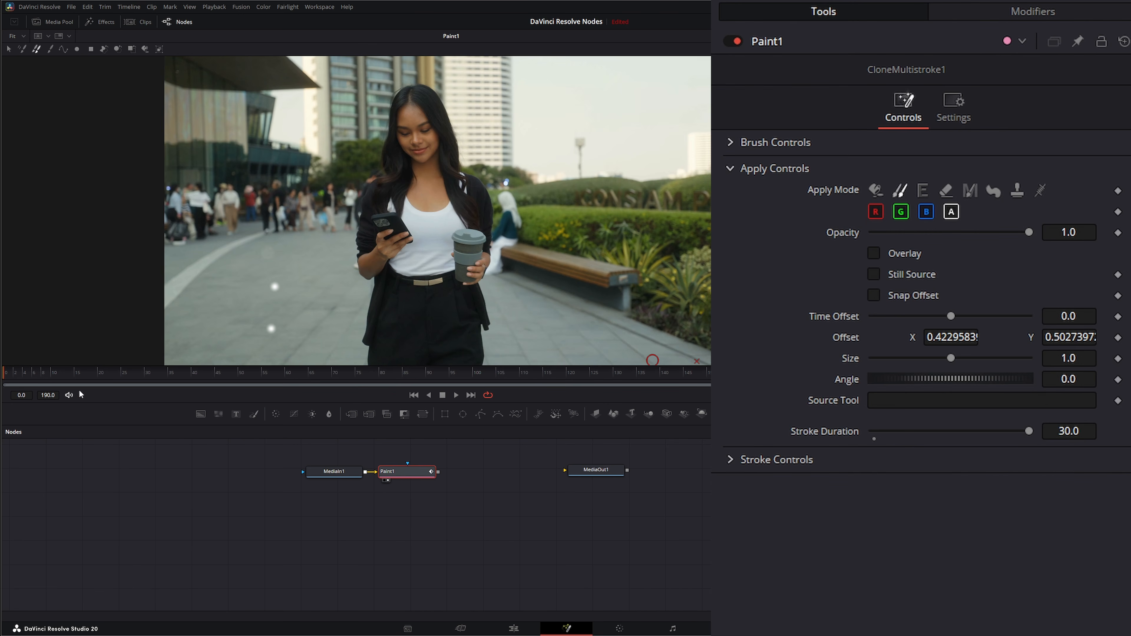
mouse_move(8, 383)
left_mouse_down()
mouse_move(198, 379)
mouse_move(5, 384)
left_mouse_up()
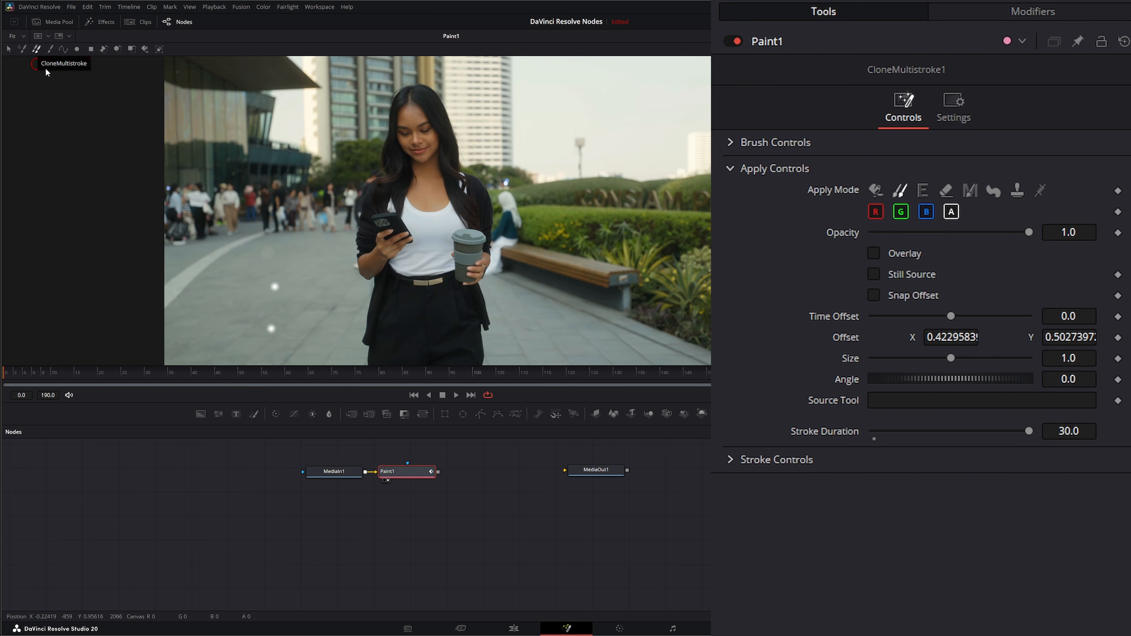
- Try a winding white freehand stroke on the pavement with the Stroke tool and undo it
left_click(51, 49)
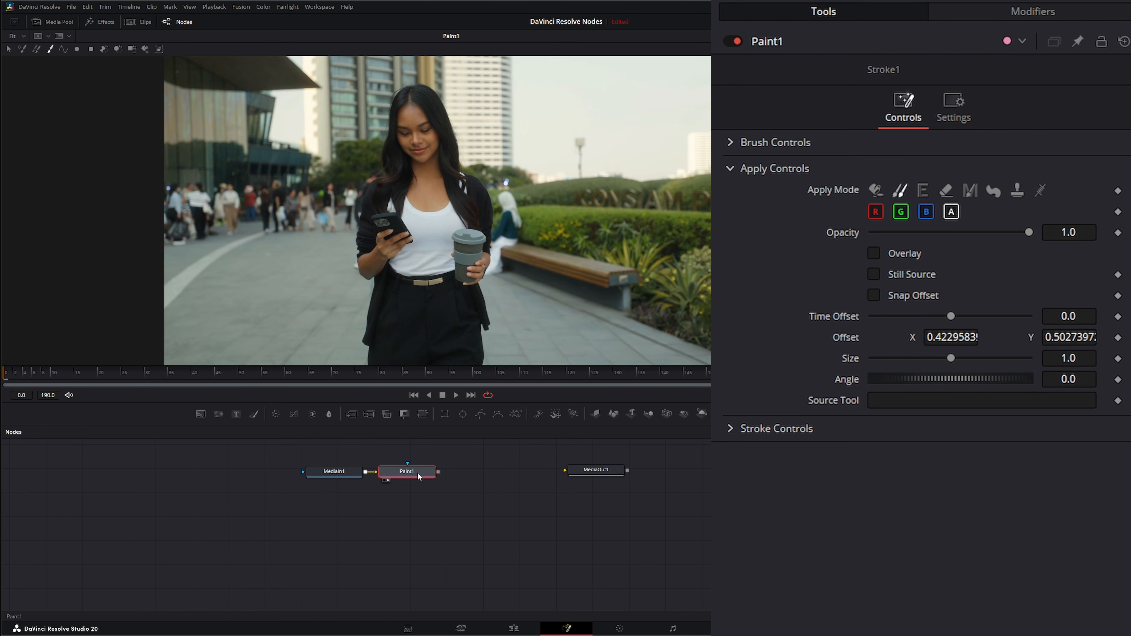
left_click(51, 49)
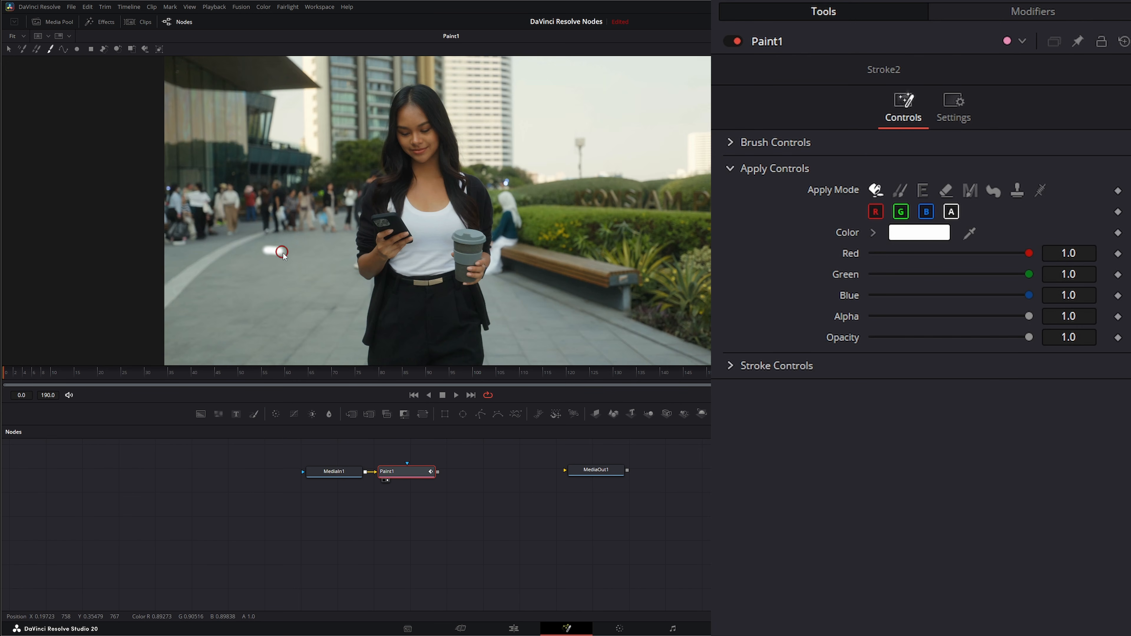
mouse_move(268, 284)
left_mouse_down()
mouse_move(308, 293)
mouse_move(293, 318)
left_mouse_up()
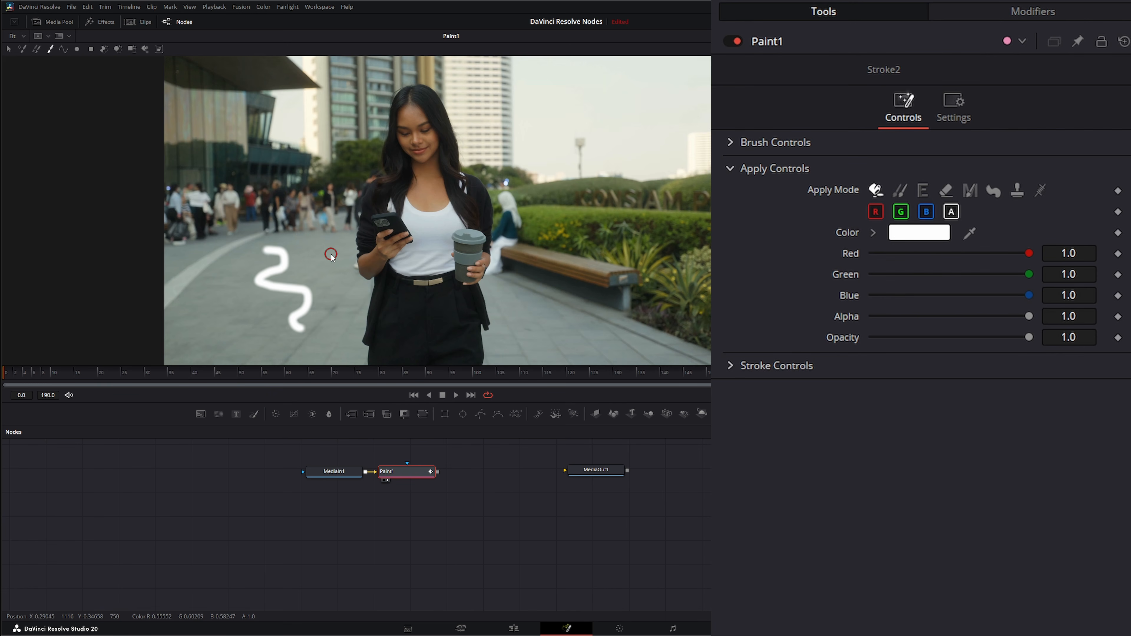
key("ctrl+z")
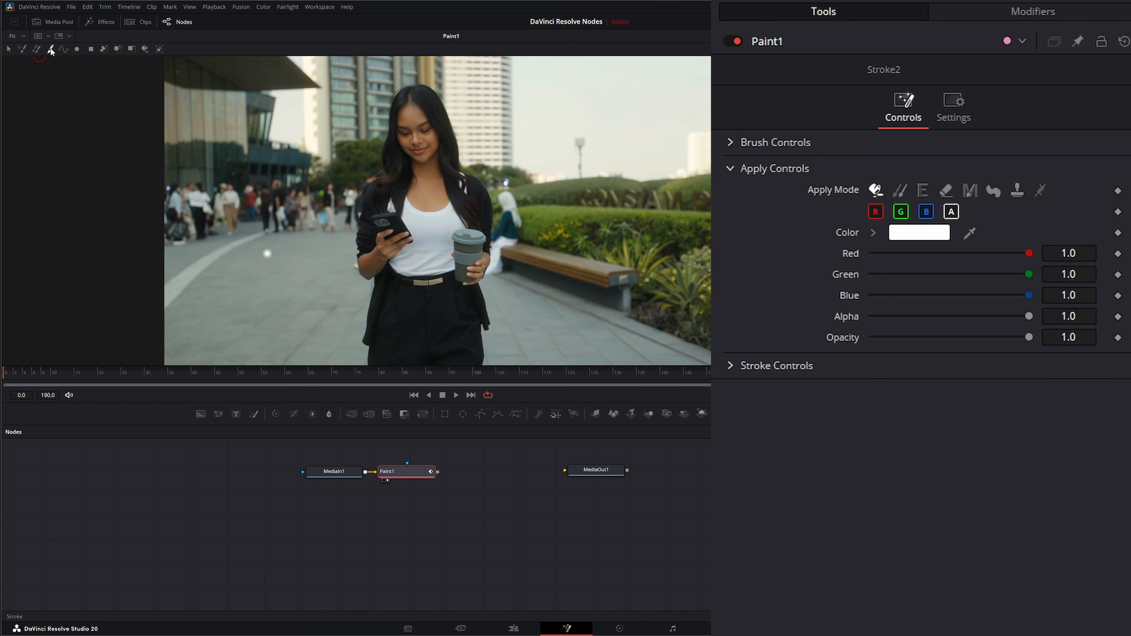
- Select the white Stroke dot, open its stroke controls, and examine the dot along the timeline back to frame 0
left_click(10, 50)
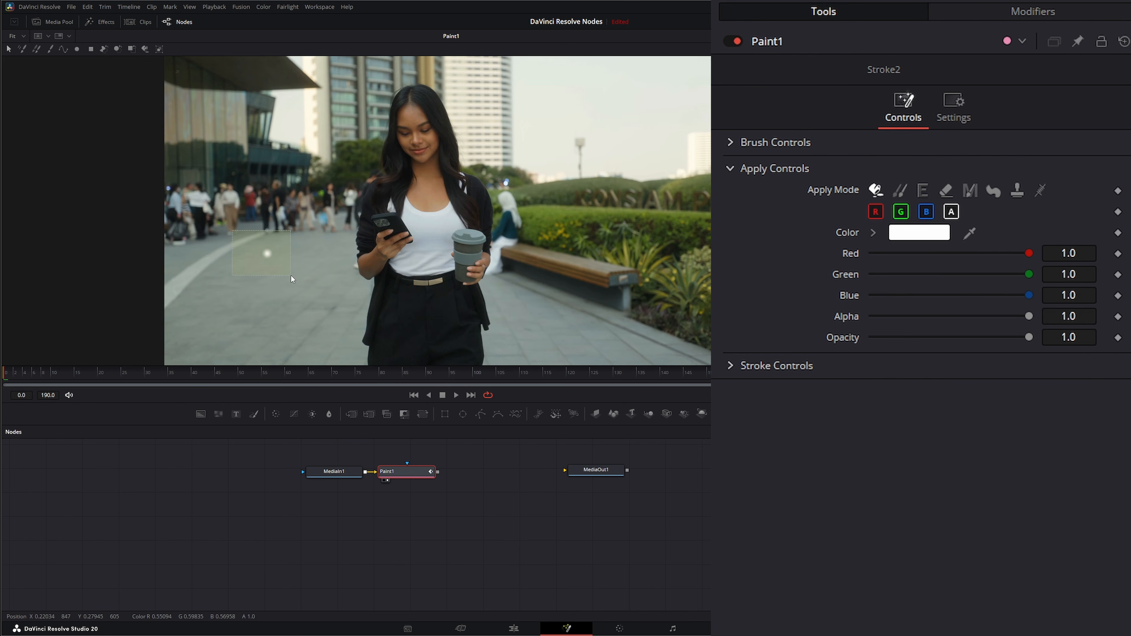
left_click(259, 244)
left_click(730, 367)
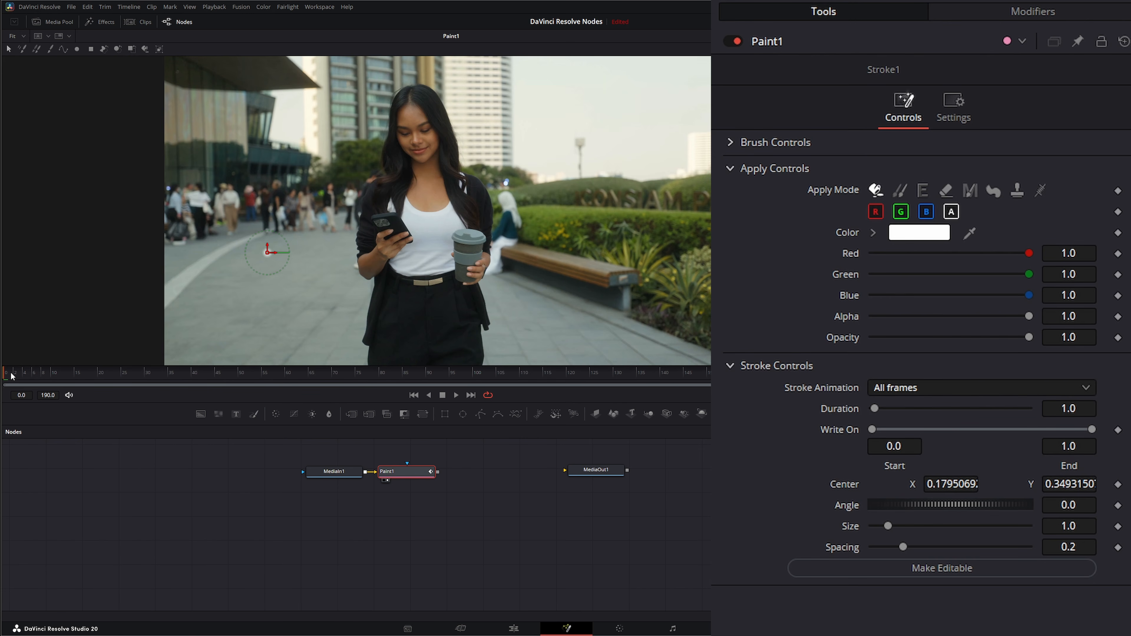
left_click(229, 374)
left_click_drag(253, 378, 2, 382)
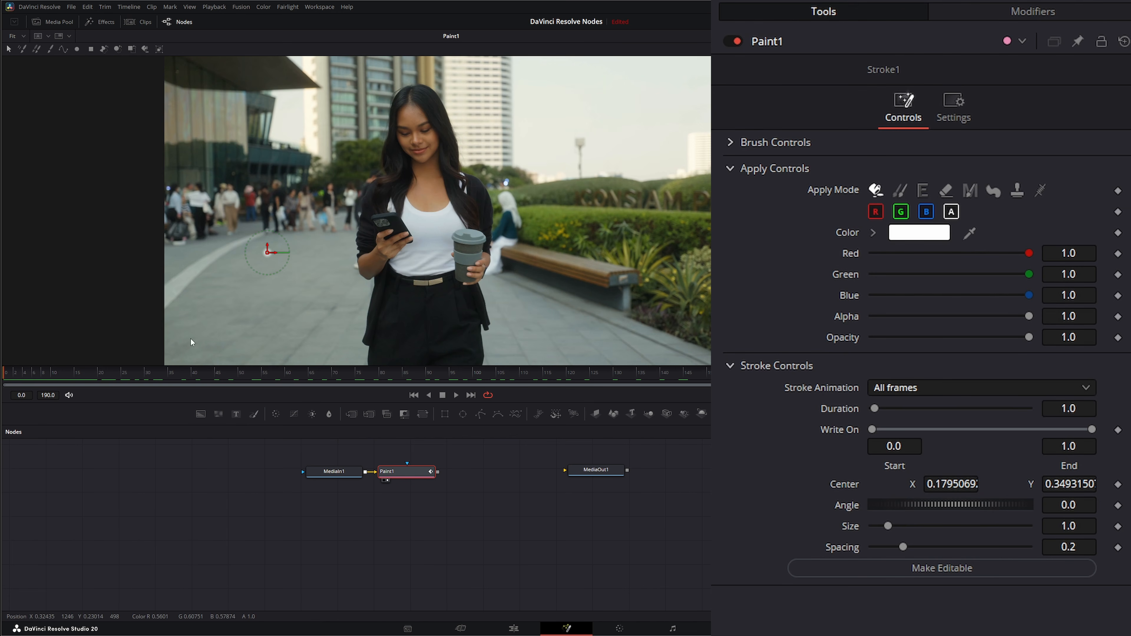
- Change the dot's stroke animation to Limited duration with a duration of 14 and check it on the timeline
left_click(897, 394)
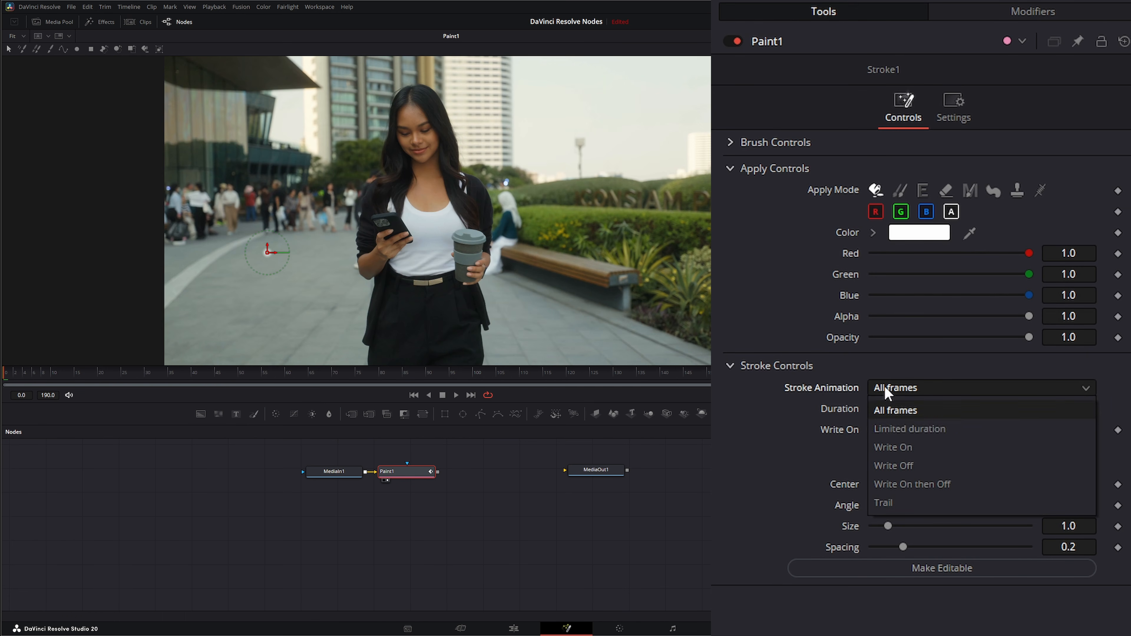
left_click(904, 431)
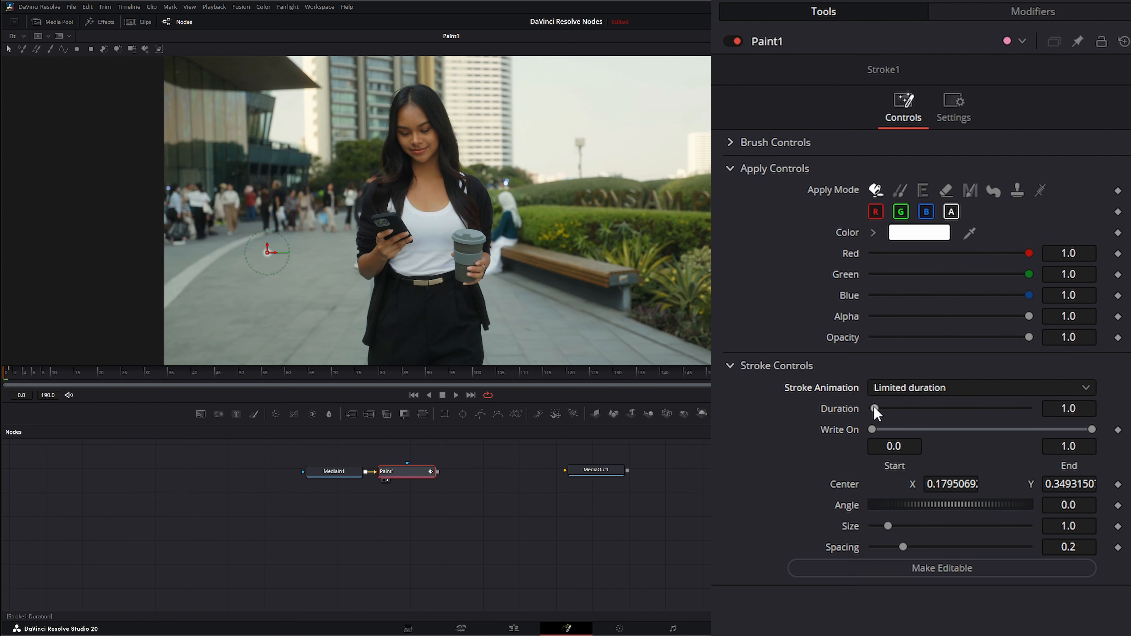
left_click_drag(875, 409, 943, 409)
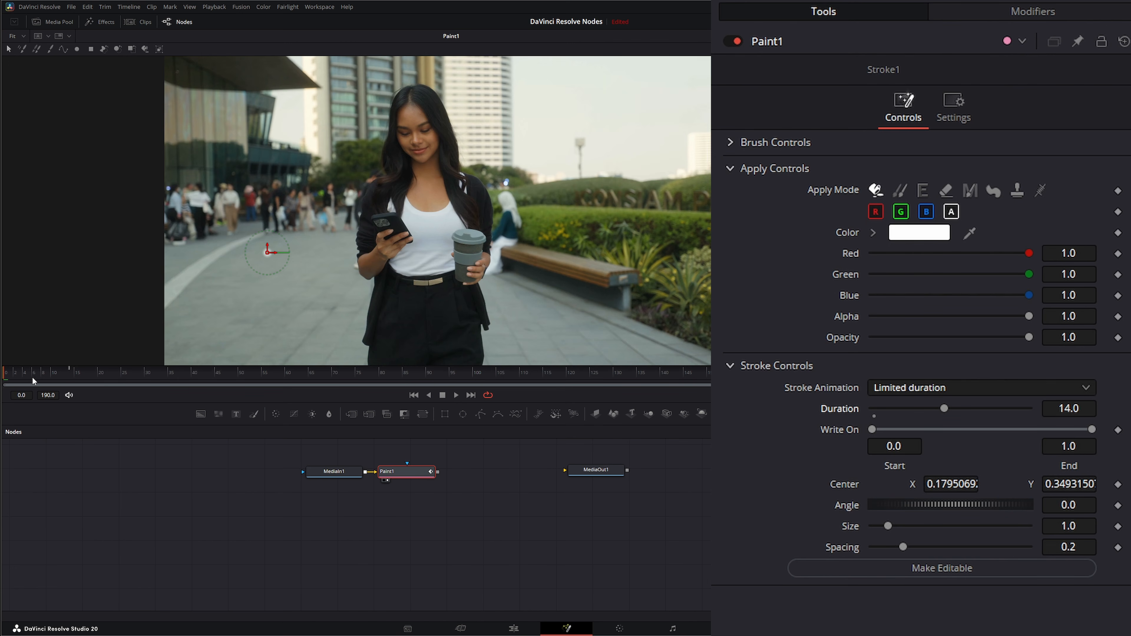
mouse_move(14, 377)
left_mouse_down()
mouse_move(113, 374)
mouse_move(6, 377)
left_mouse_up()
- Lengthen the dot's limited stroke duration to 90 frames
left_click_drag(945, 409, 978, 409)
left_click_drag(1021, 410, 1049, 410)
left_click(1055, 408)
type("90")
key("Tab")
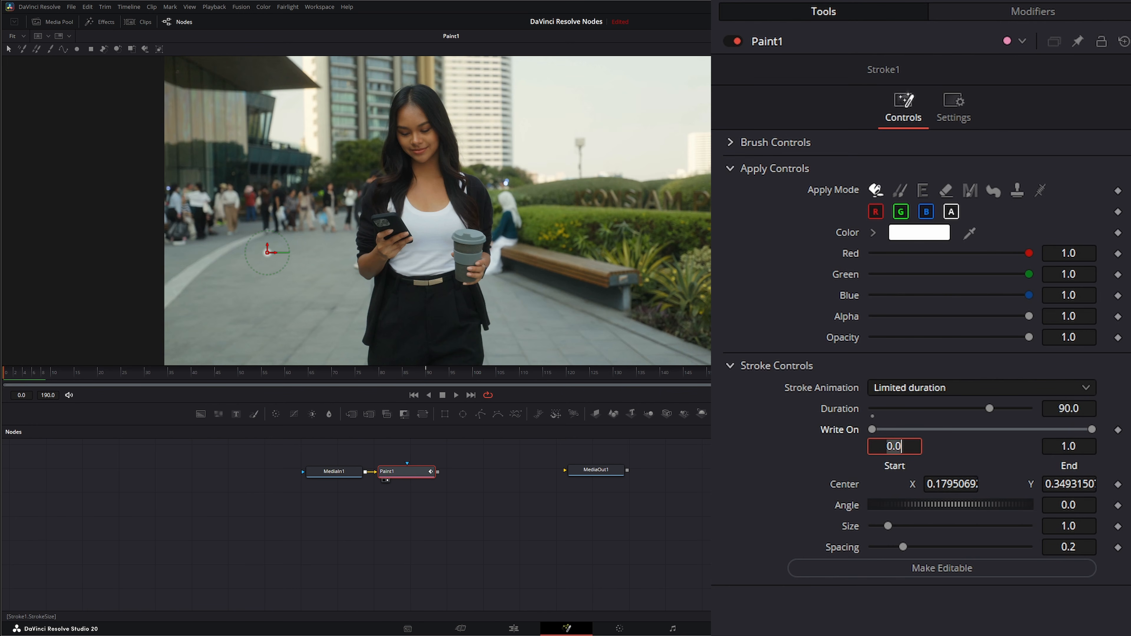
- Reduce the stroke duration to 0.5 and return the stroke animation to All frames
left_click_drag(989, 407, 869, 421)
left_click(913, 387)
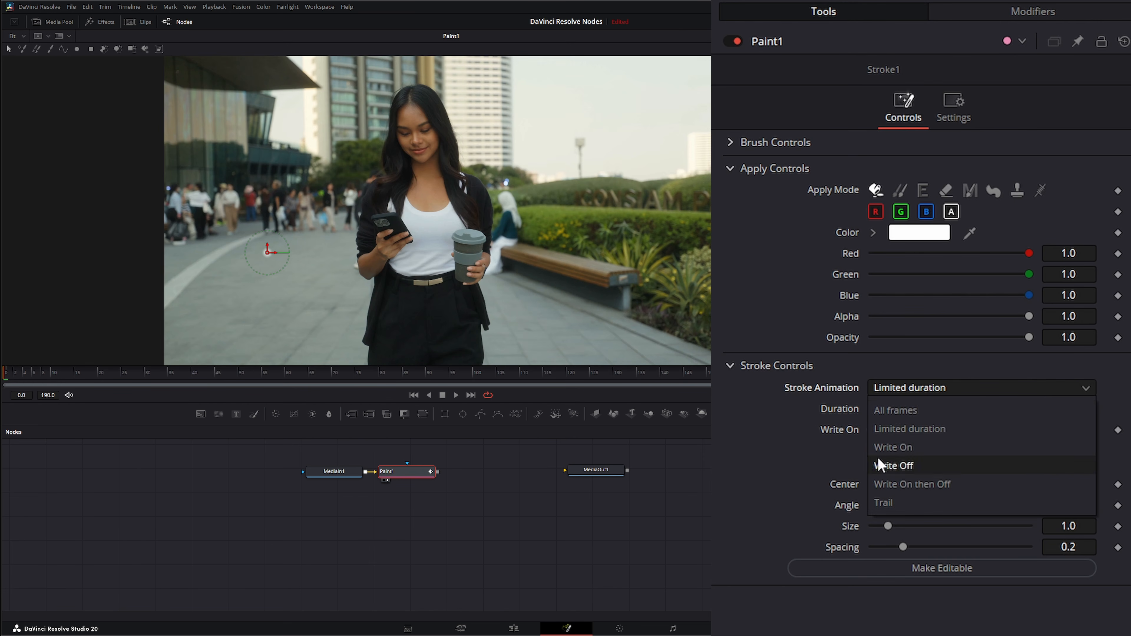
left_click(917, 414)
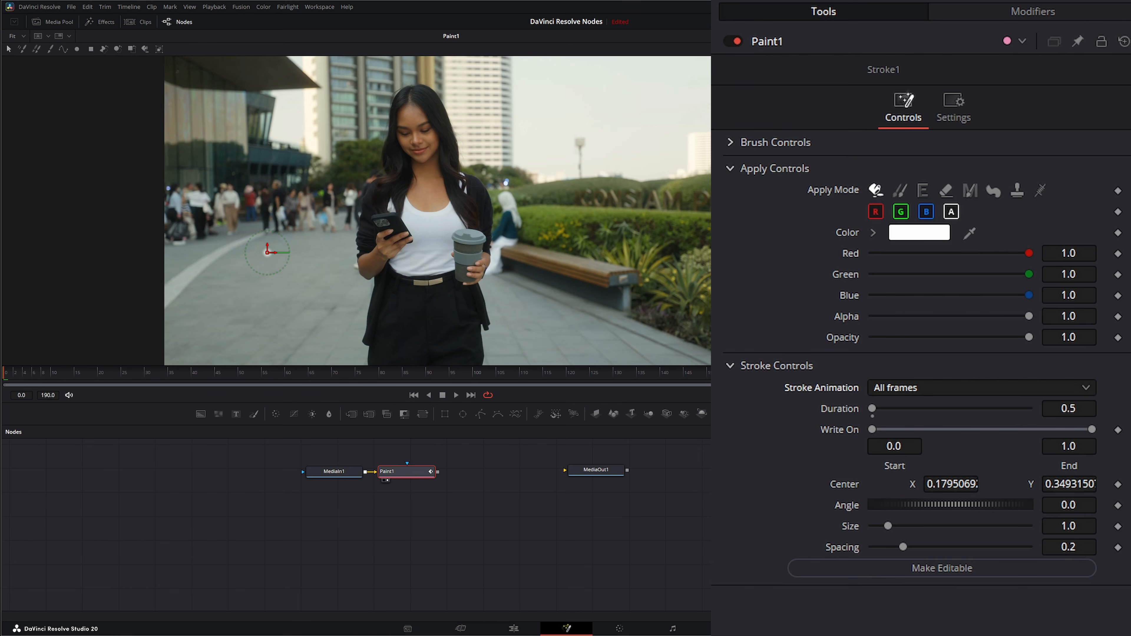
- Make the stroke editable and animate its shape with a keyframe at frame 0, viewing it in the Spline editor before hiding that editor
left_click_drag(716, 440, 179, 475)
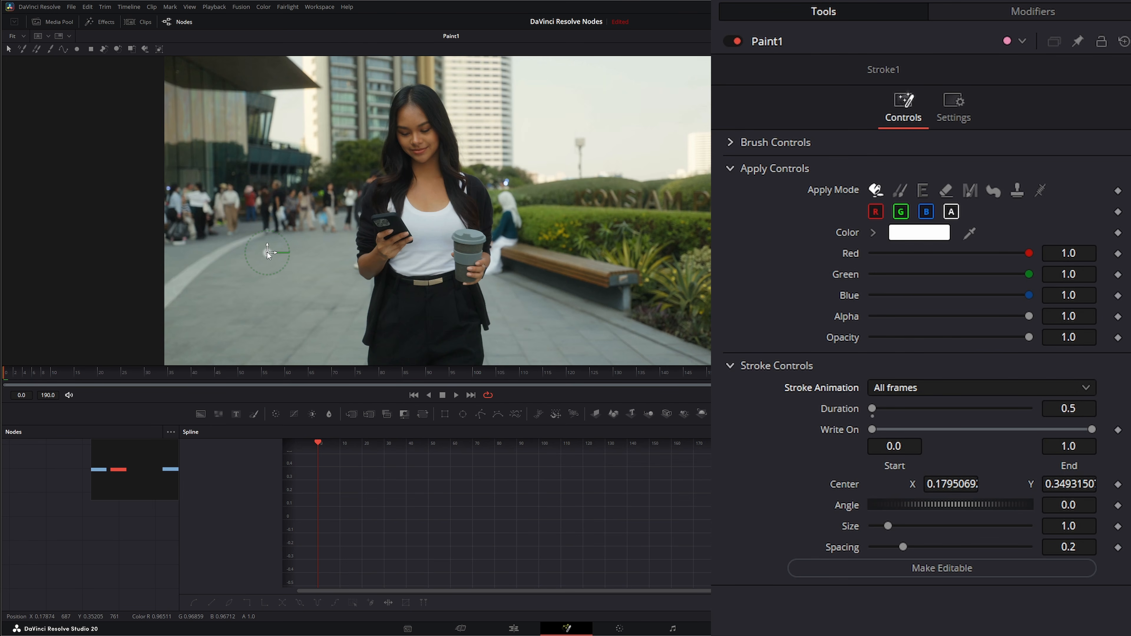
left_click(911, 570)
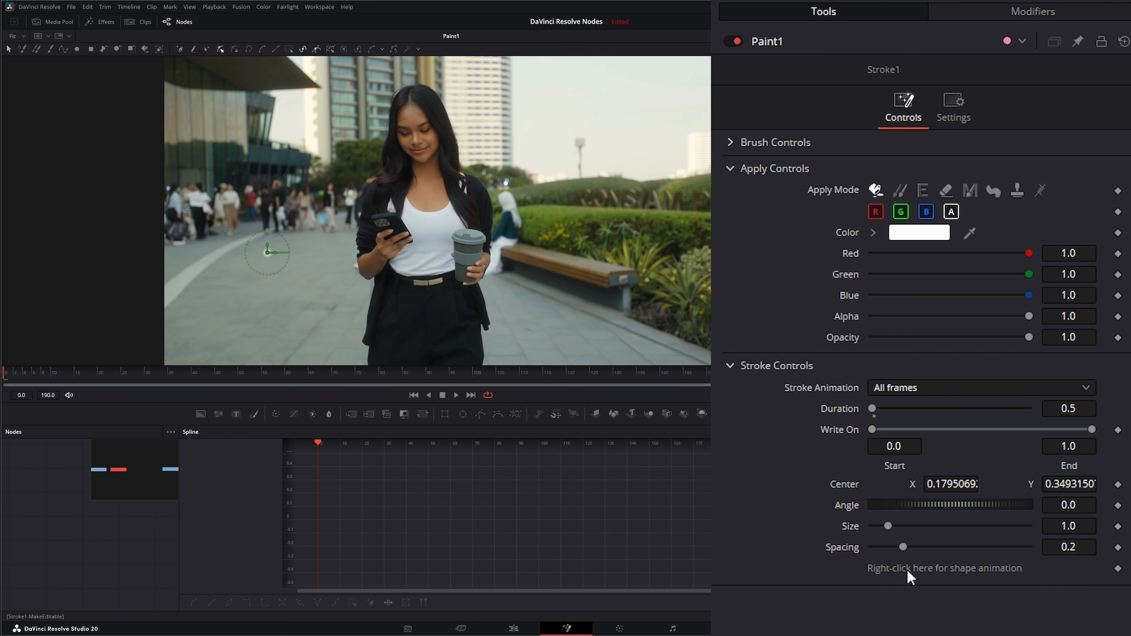
right_click(893, 568)
left_click(949, 605)
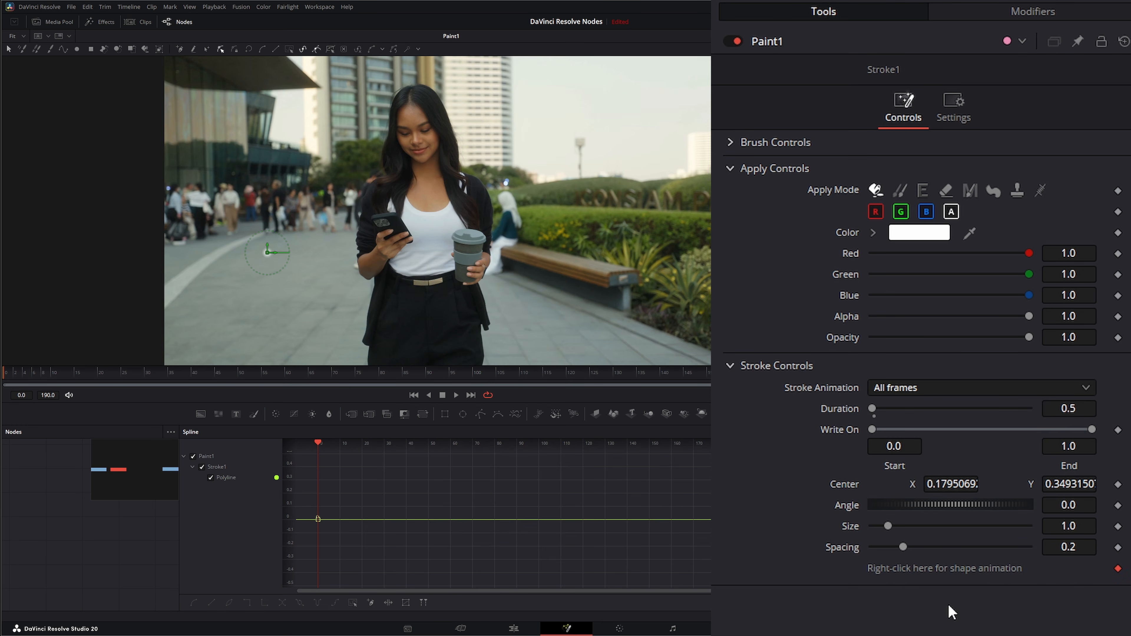
right_click(912, 568)
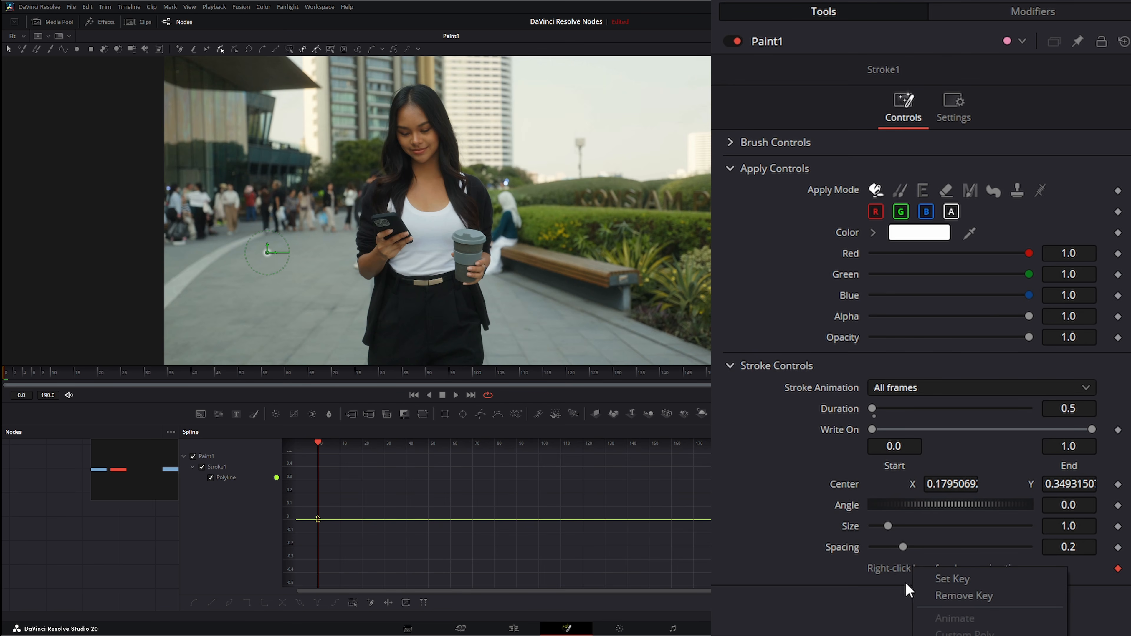
left_click(813, 607)
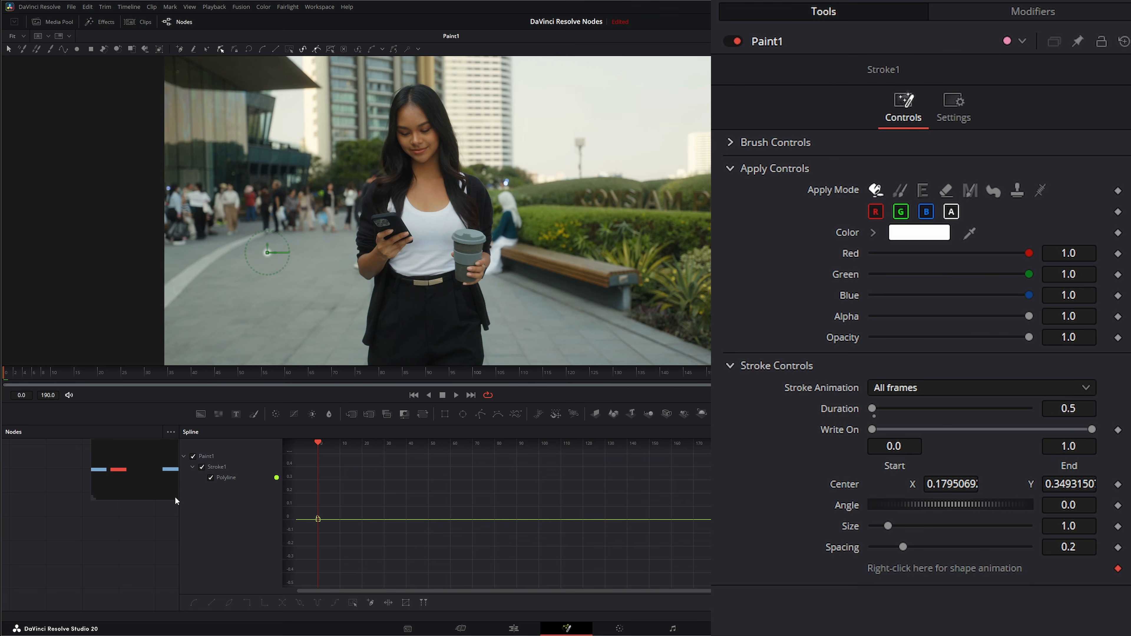
left_click_drag(180, 497, 740, 499)
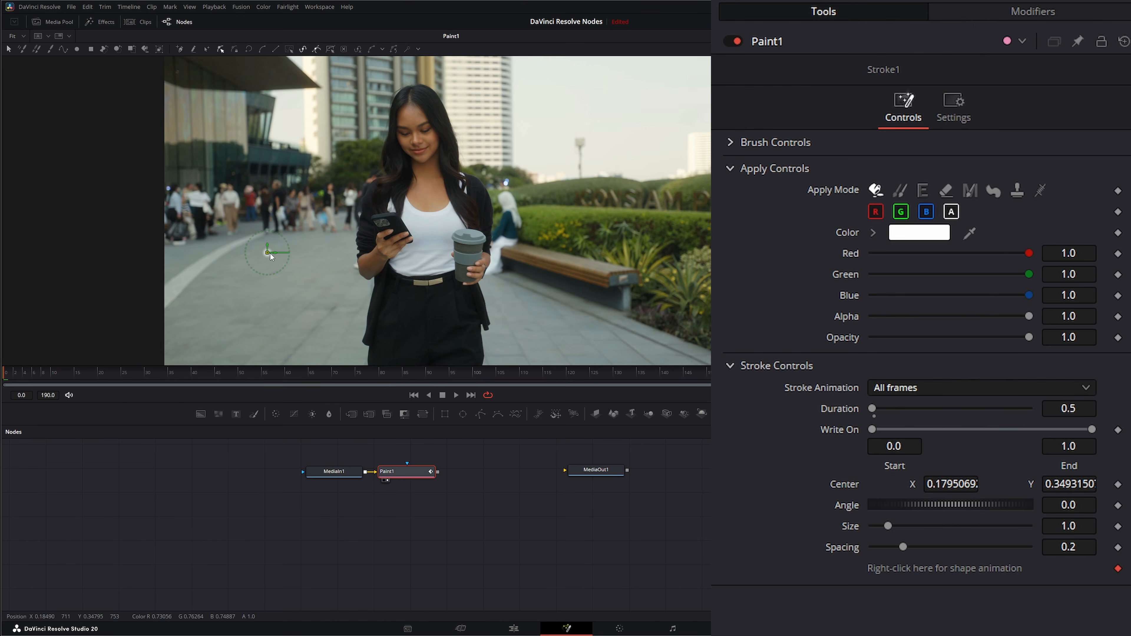
- Set the stroke's brush size to 0.0701 and softness to 1.22, try the circle and other brush shapes, and return to the soft brush
left_click(731, 143)
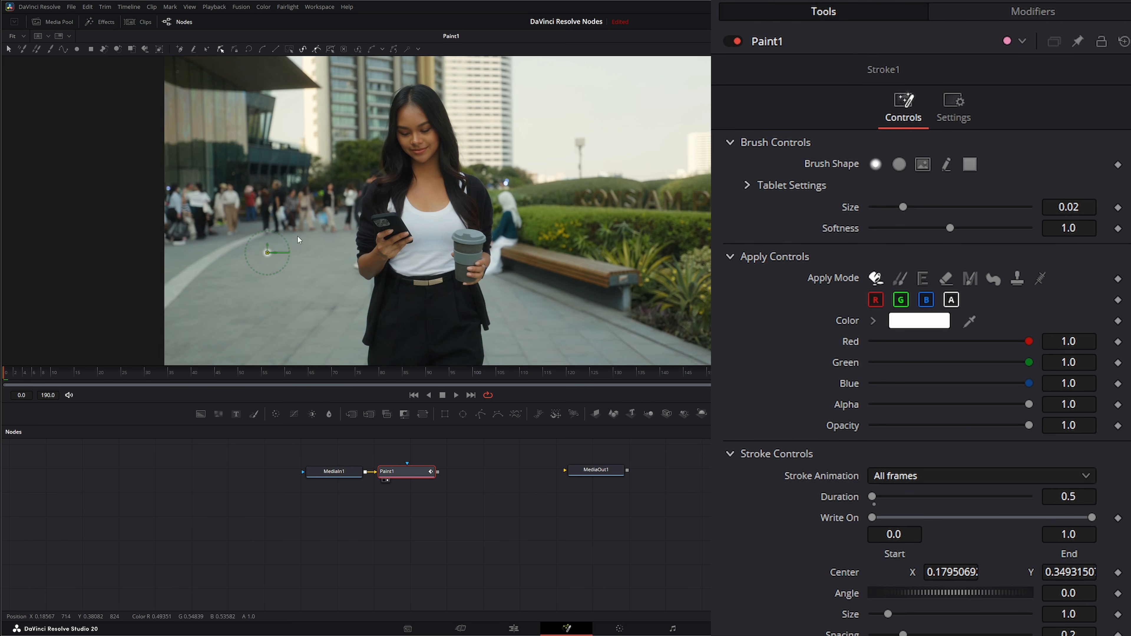
mouse_move(902, 207)
left_mouse_down()
mouse_move(1025, 211)
mouse_move(911, 210)
mouse_move(1011, 211)
mouse_move(983, 209)
mouse_move(1020, 228)
mouse_move(936, 234)
mouse_move(969, 228)
left_mouse_up()
left_click(899, 164)
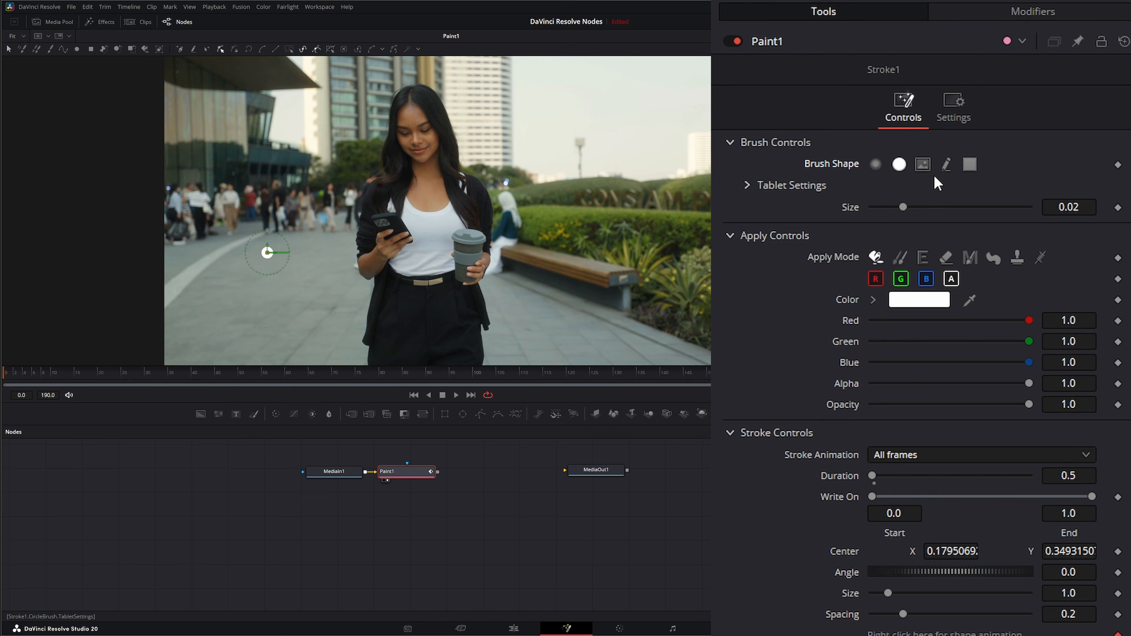
left_click(947, 166)
left_click(876, 164)
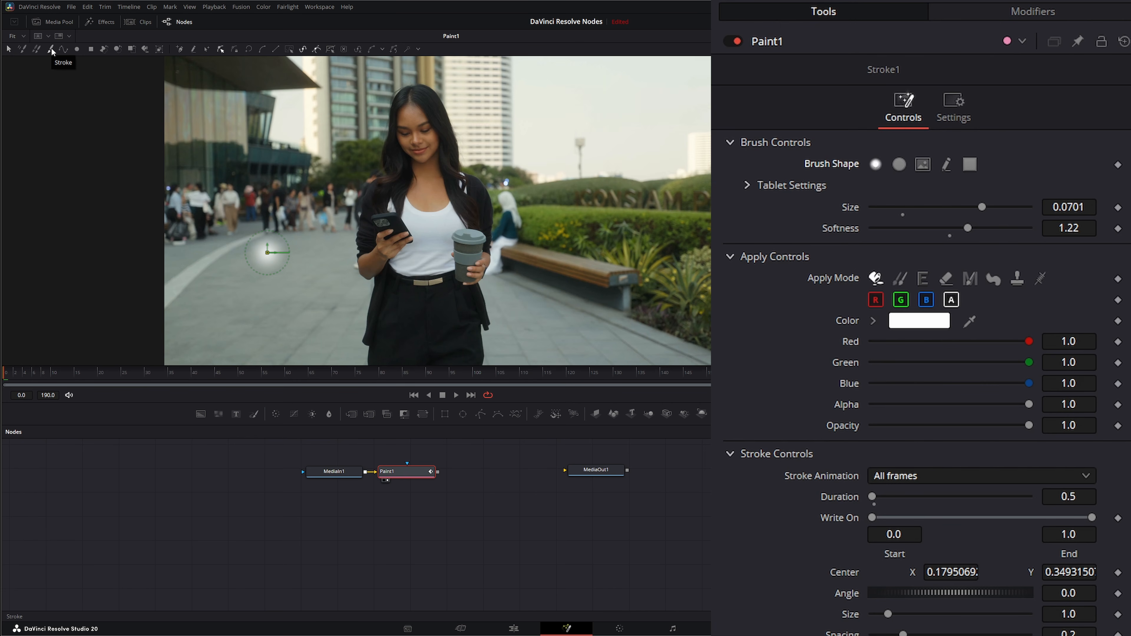
- Reset the Paint node and draw a white U-shaped PolylineStroke on the pavement beside the woman
left_click(1125, 42)
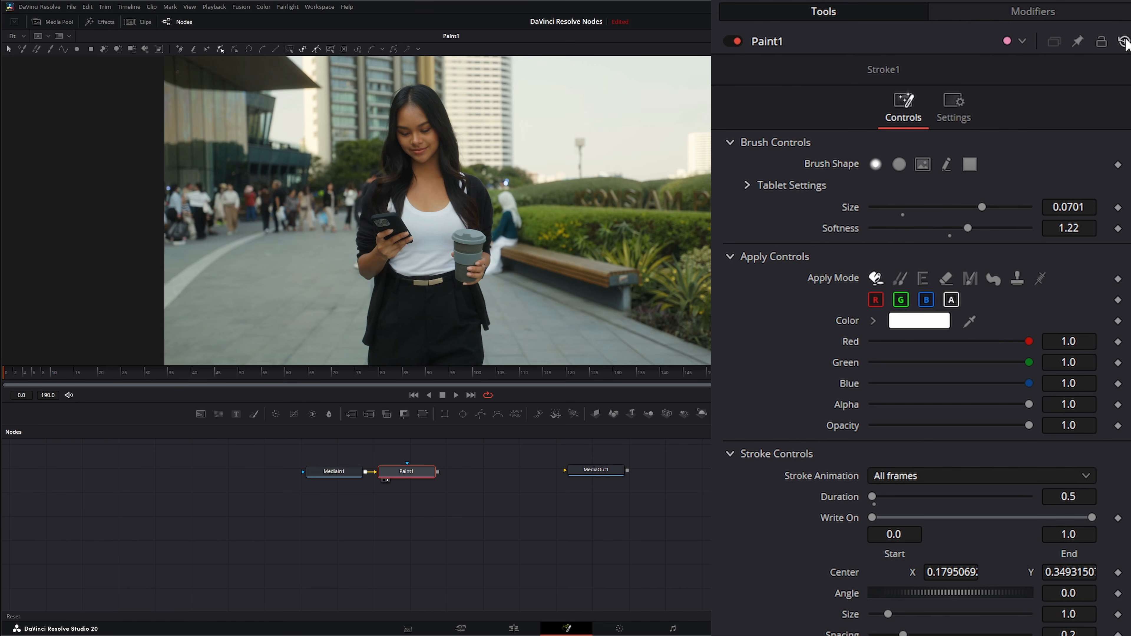
left_click(64, 46)
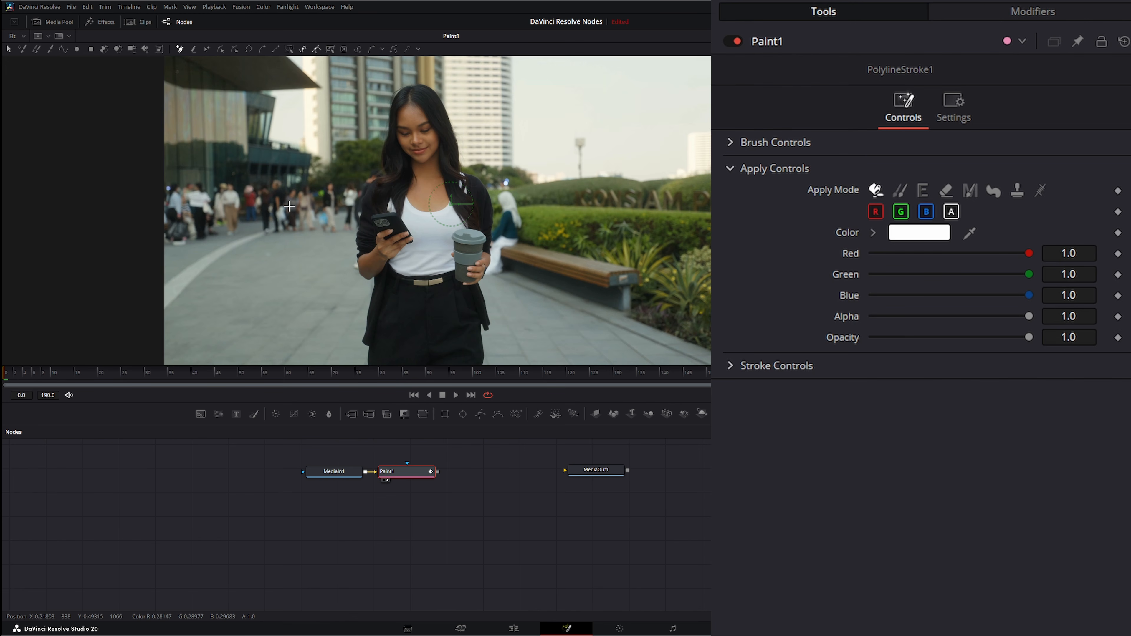
left_click(247, 256)
left_click(239, 292)
left_click_drag(258, 317, 296, 317)
left_click(336, 276)
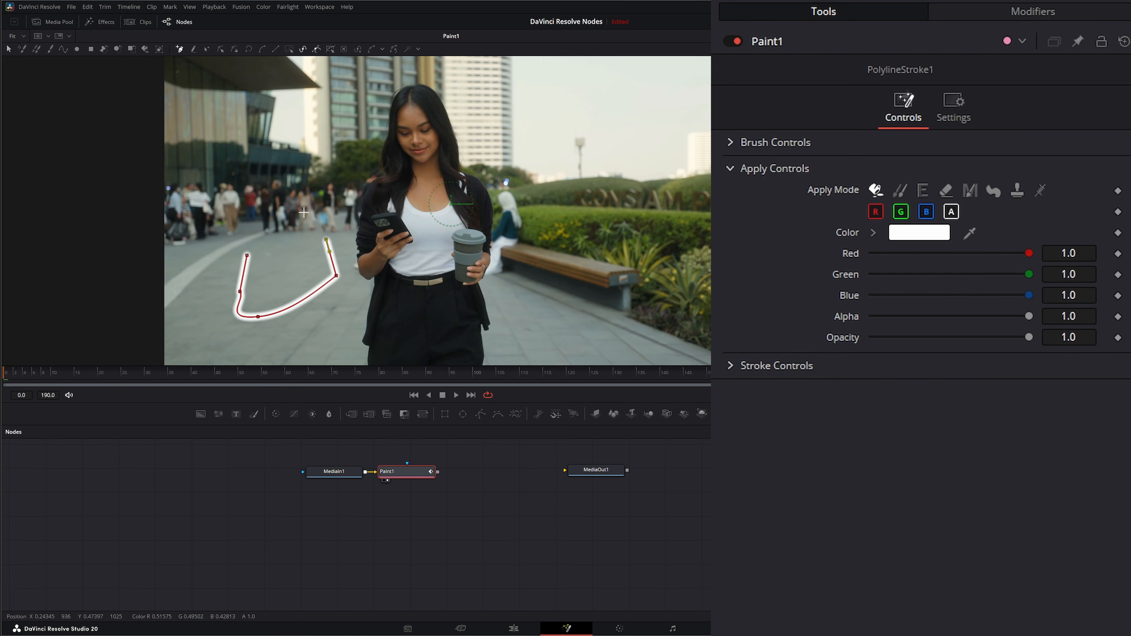
- Extend the polyline with three clicked points rising from the pavement stroke toward the building, and shift the new corner by the crowd slightly outward
left_click(180, 49)
left_click(243, 275)
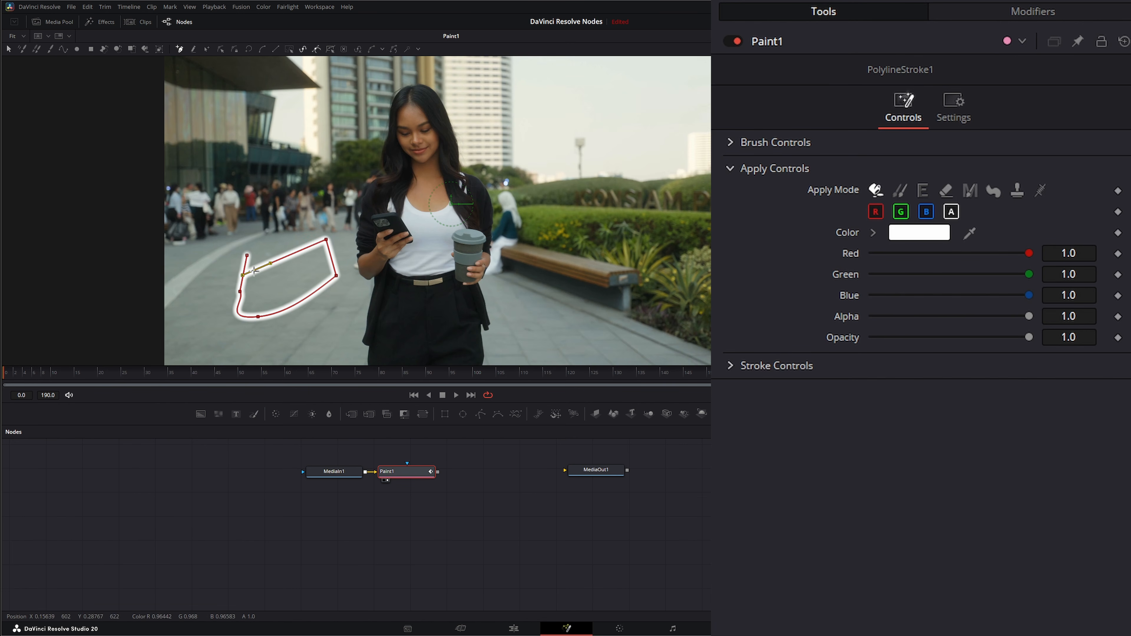
left_click(312, 205)
left_click(268, 158)
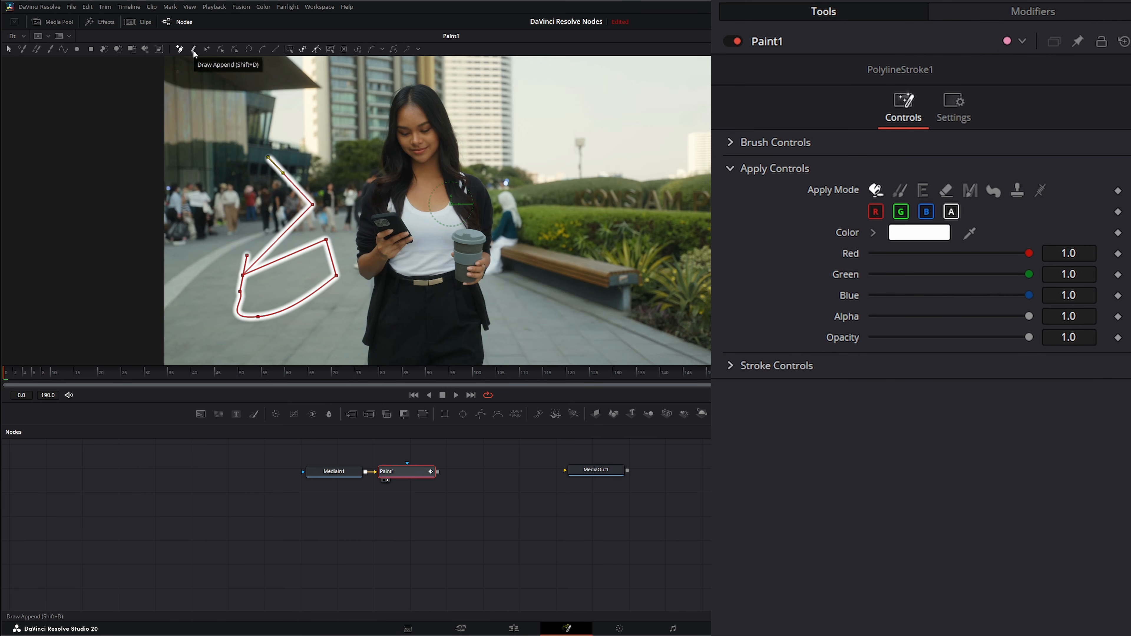
mouse_move(312, 205)
left_mouse_down()
mouse_move(308, 193)
mouse_move(321, 195)
left_mouse_up()
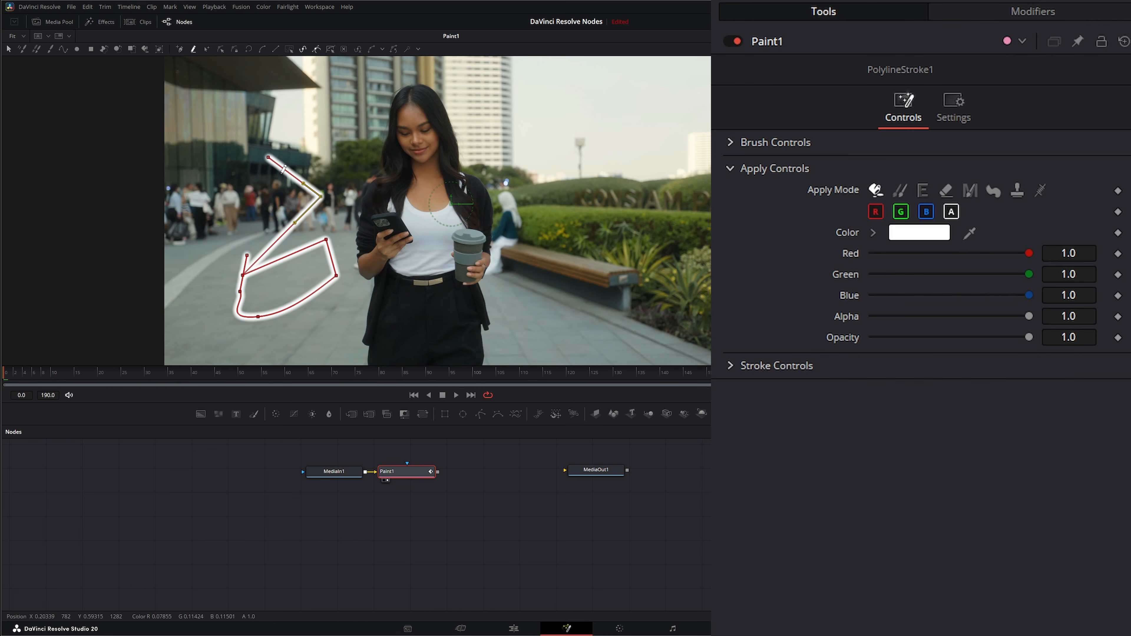
- Insert two extra points into the upper part of the polyline, one on each segment beside the corner near the crowd
left_click(207, 49)
mouse_move(311, 178)
left_mouse_down()
mouse_move(321, 168)
mouse_move(292, 185)
left_mouse_up()
key("ctrl+z")
left_click(286, 170)
left_click(290, 227)
- Switch the polyline to modify-only mode and move the two right-hand corners of its lower loop to reshape it
left_click(221, 50)
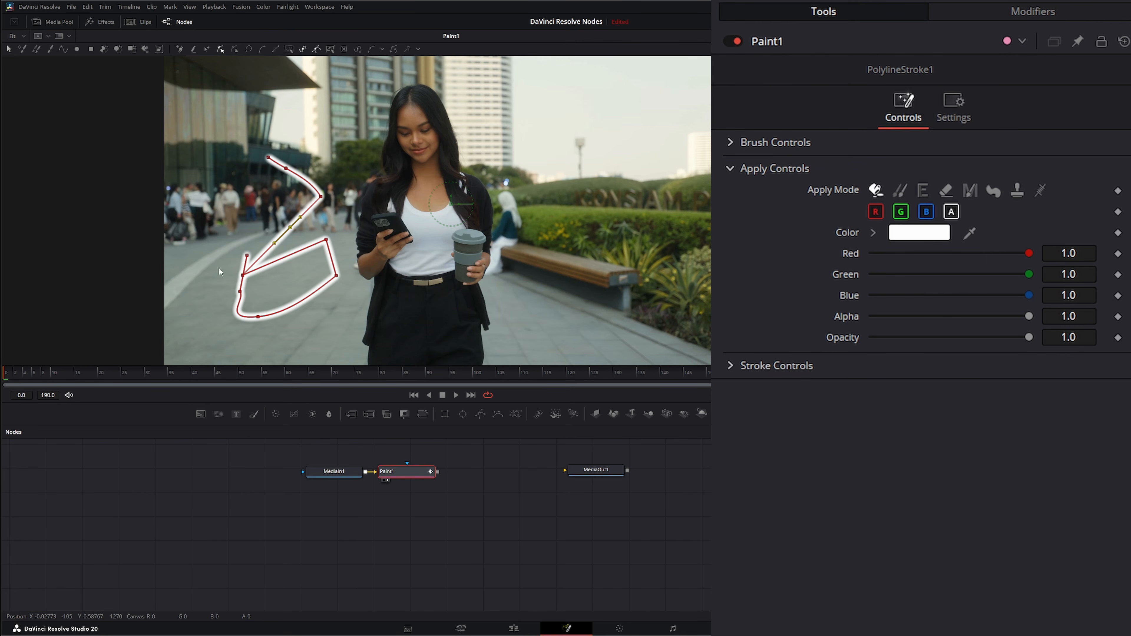
left_click(283, 256)
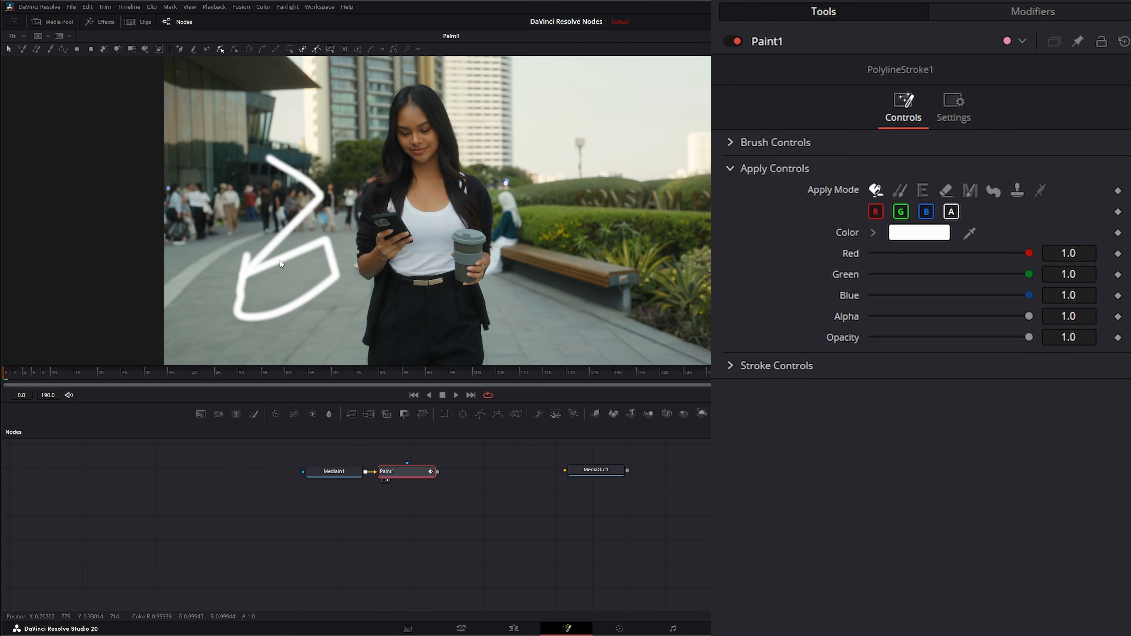
left_click_drag(191, 148, 352, 321)
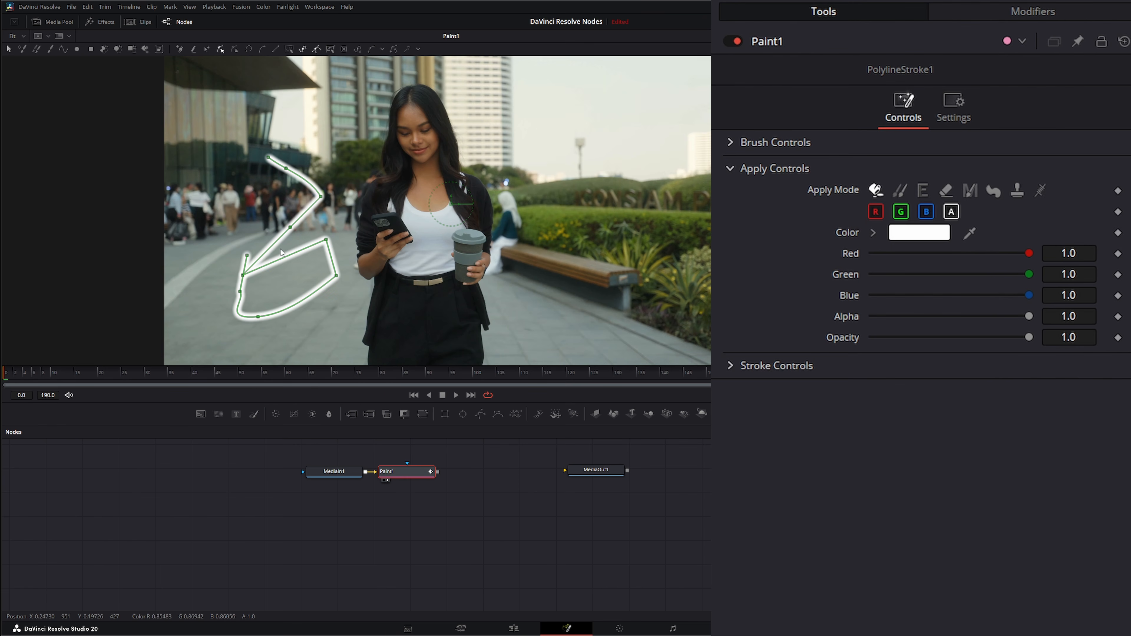
left_click_drag(326, 241, 349, 290)
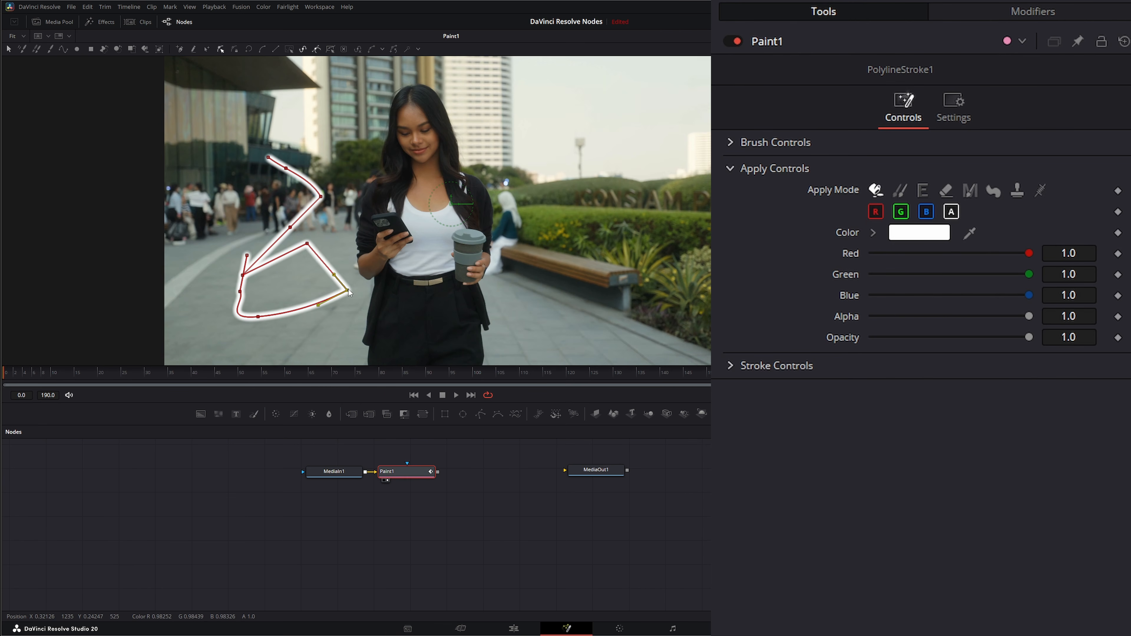
- Try Done mode on the polyline, hiding and showing the viewer controls, and return to modify-only mode
left_click(235, 50)
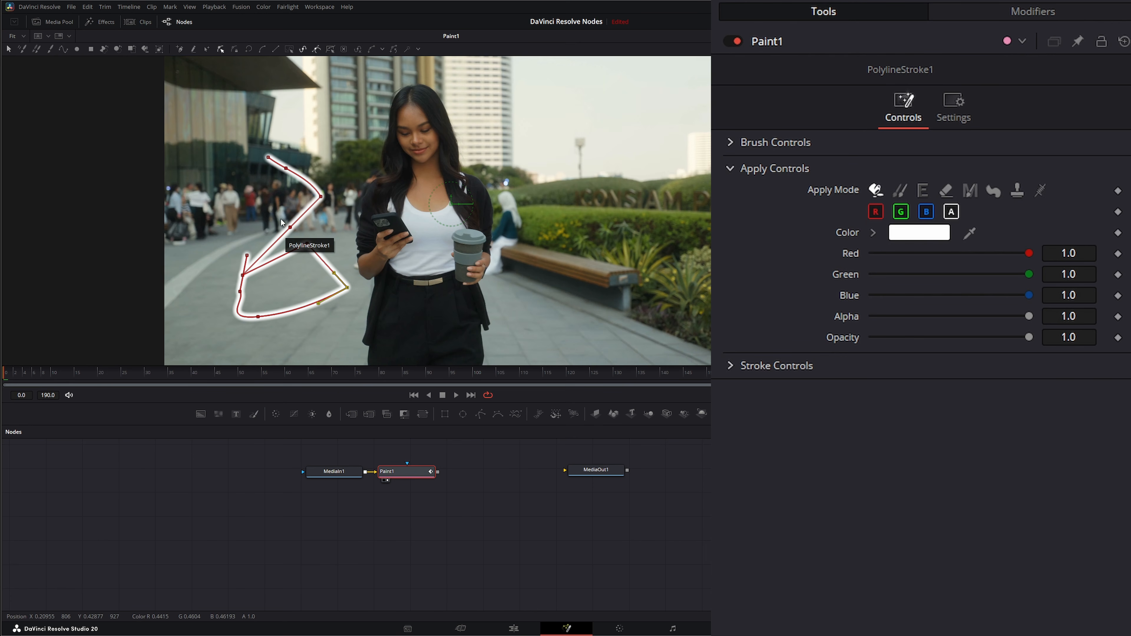
left_click(236, 49)
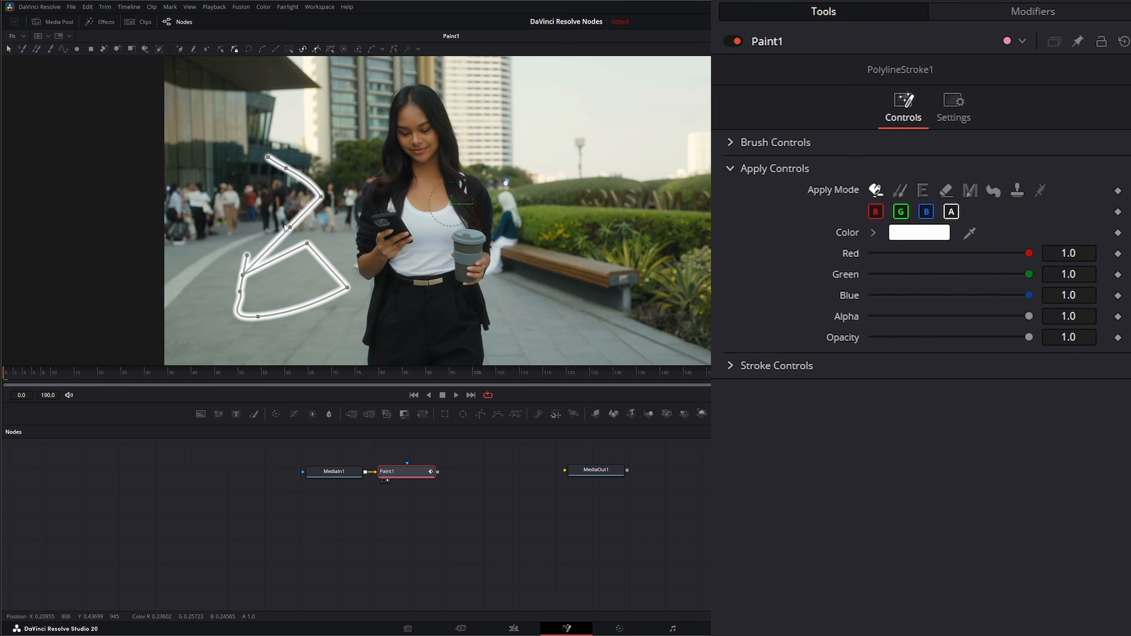
key("ctrl+k")
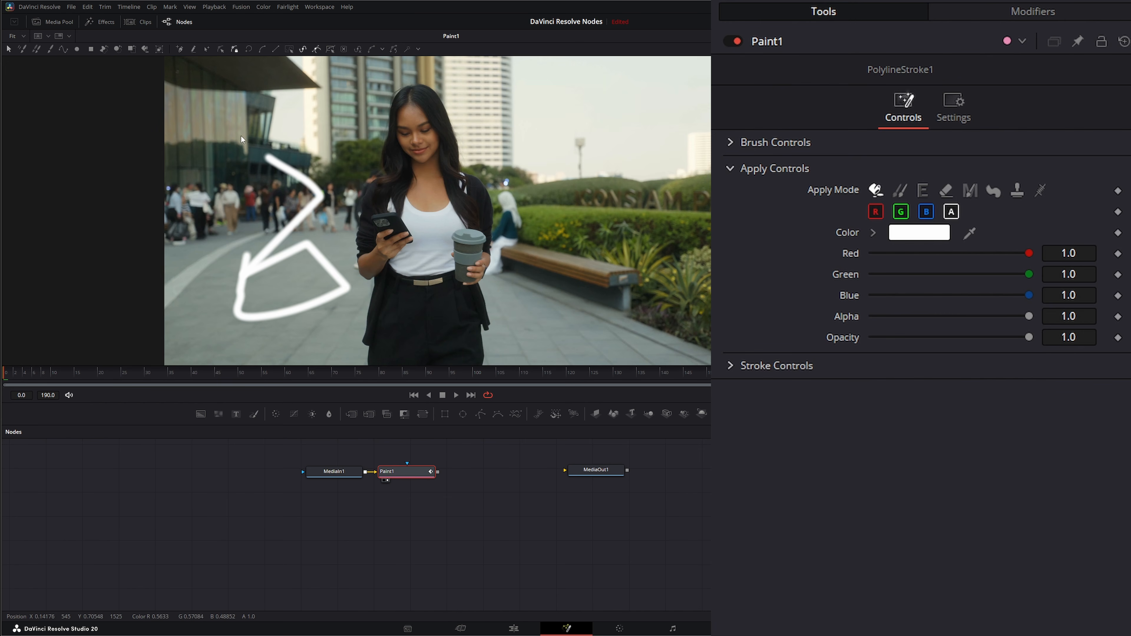
key("ctrl+k")
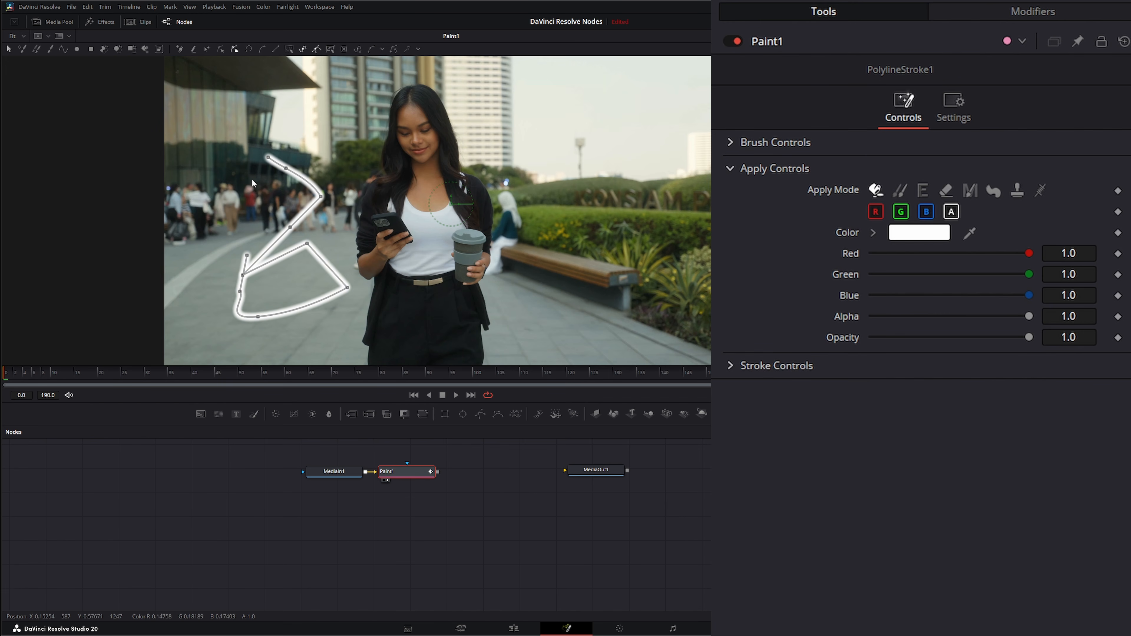
left_click(220, 48)
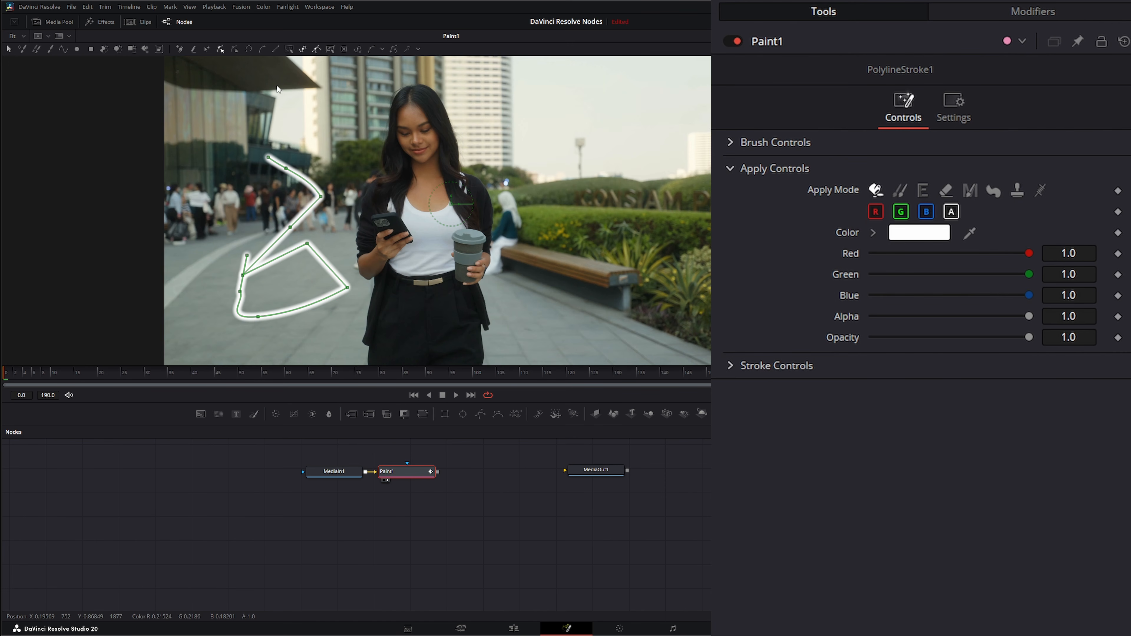
- Try closing the polyline between its two end points and reopen it
left_click(250, 49)
left_click(250, 49)
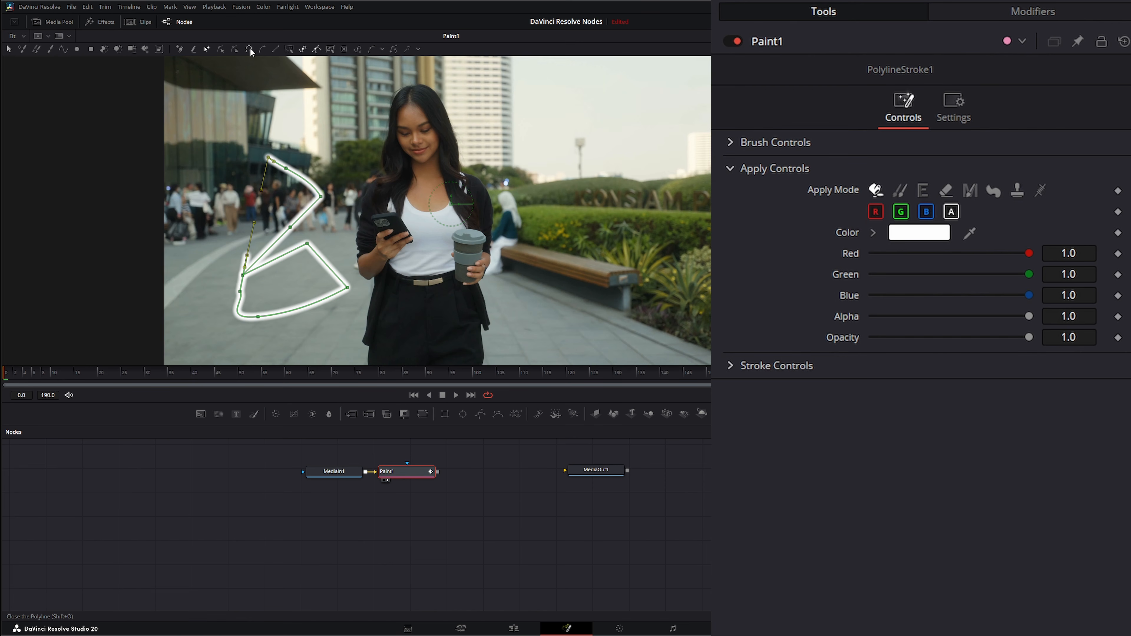
left_click(251, 48)
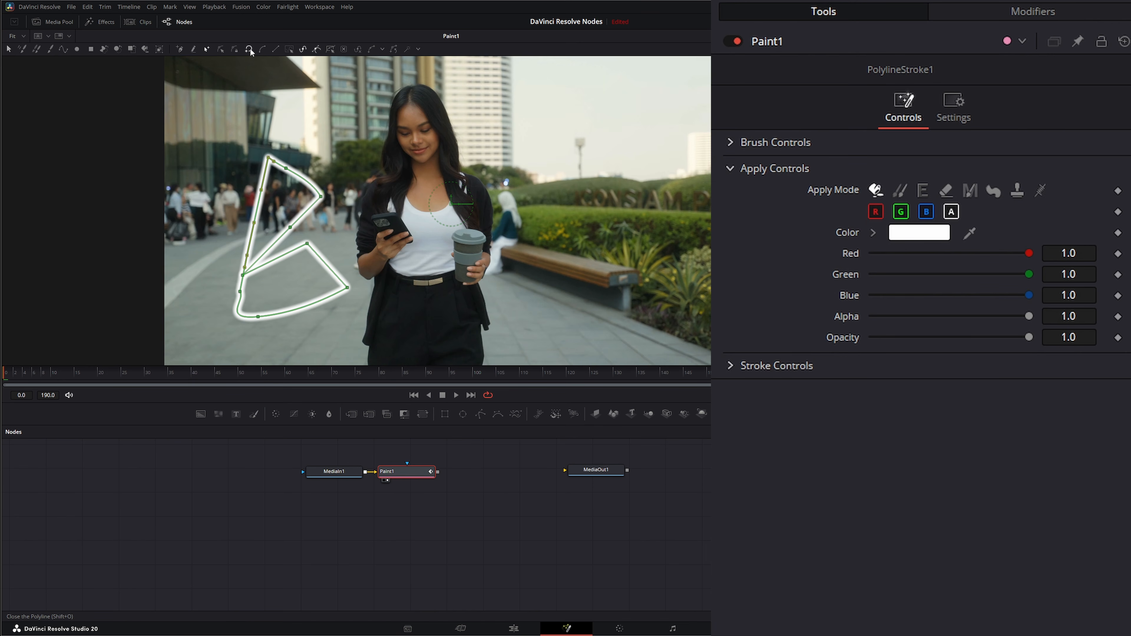
left_click(250, 49)
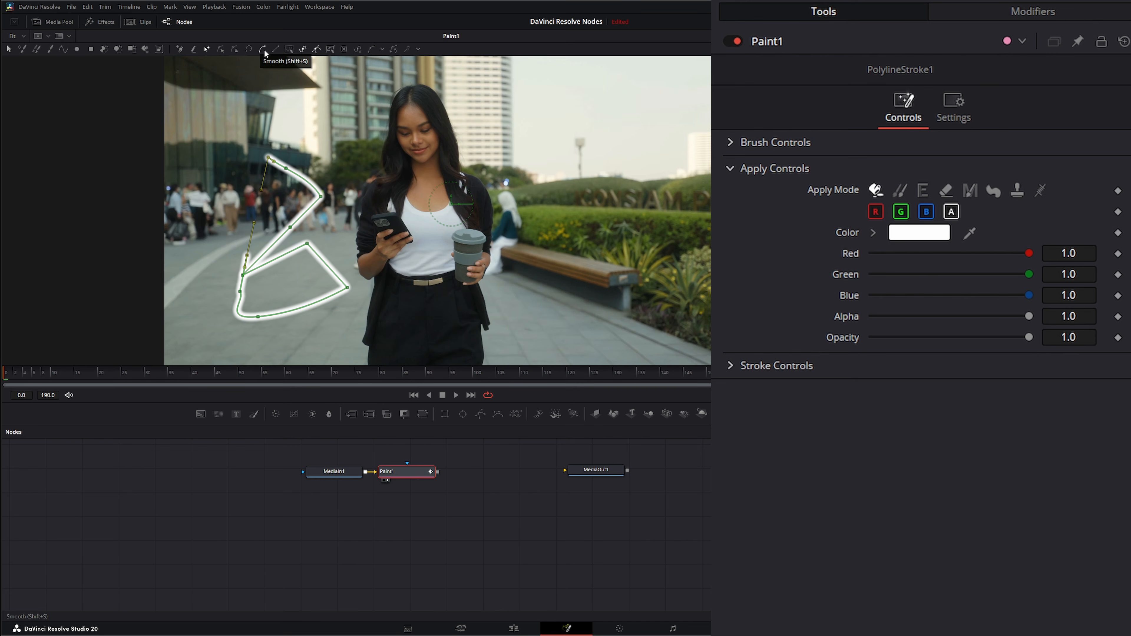
- Smooth the upper corner of the lower loop, and try smoothing the corner nearest the woman before making it linear again
left_click(307, 244)
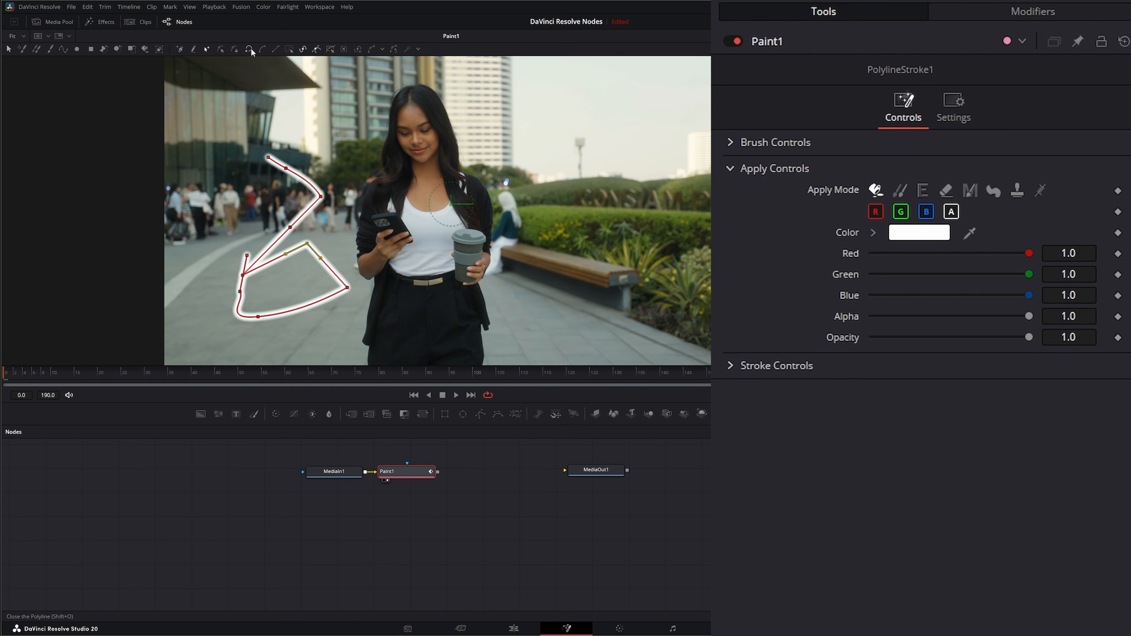
left_click(262, 49)
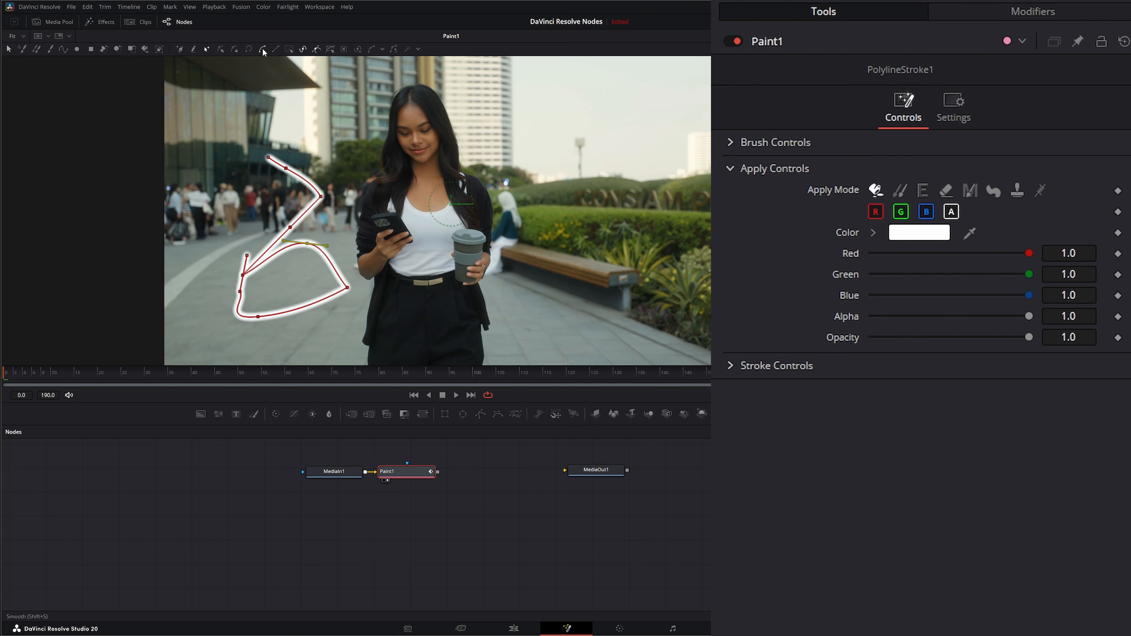
left_click(347, 288)
left_click(263, 50)
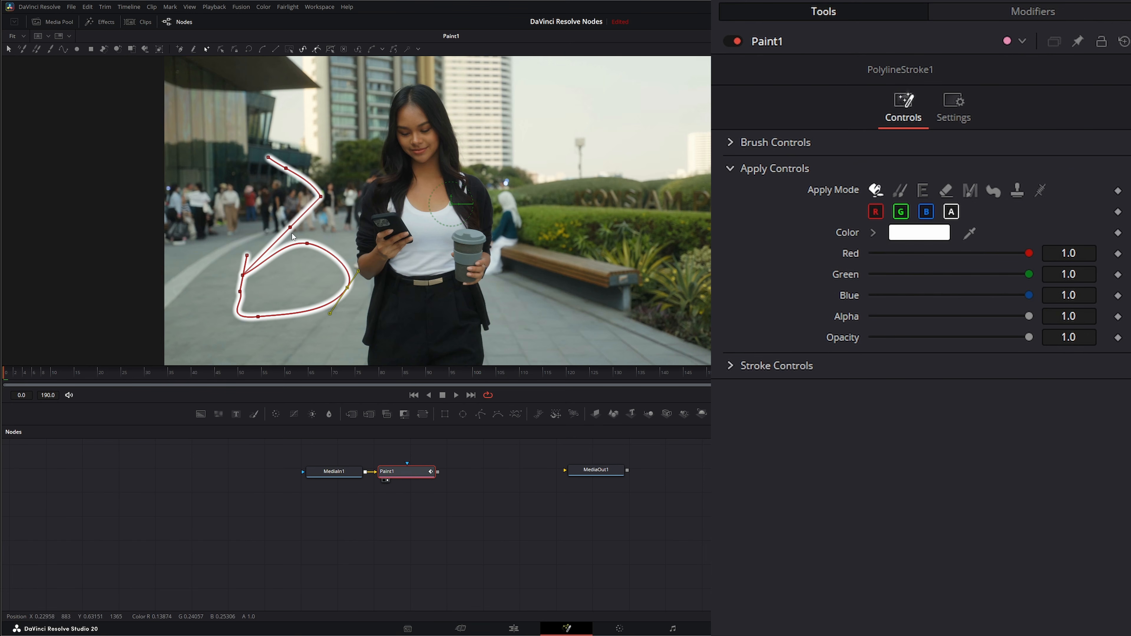
left_click(276, 50)
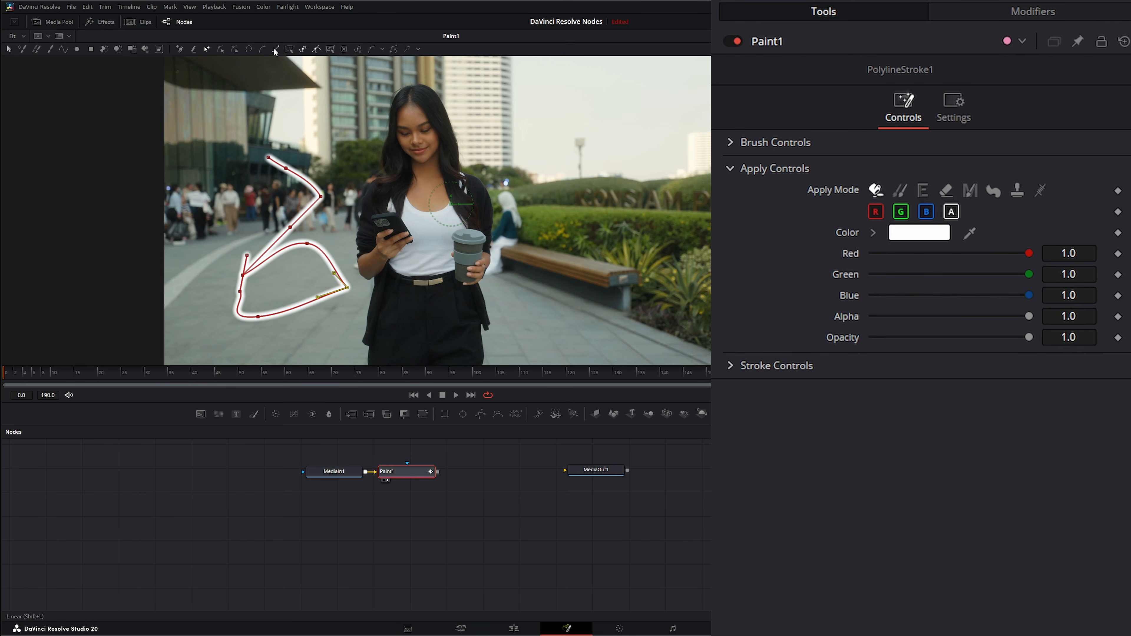
- Select all points of the polyline and toggle the display of their handles, leaving the handles shown
left_click(289, 50)
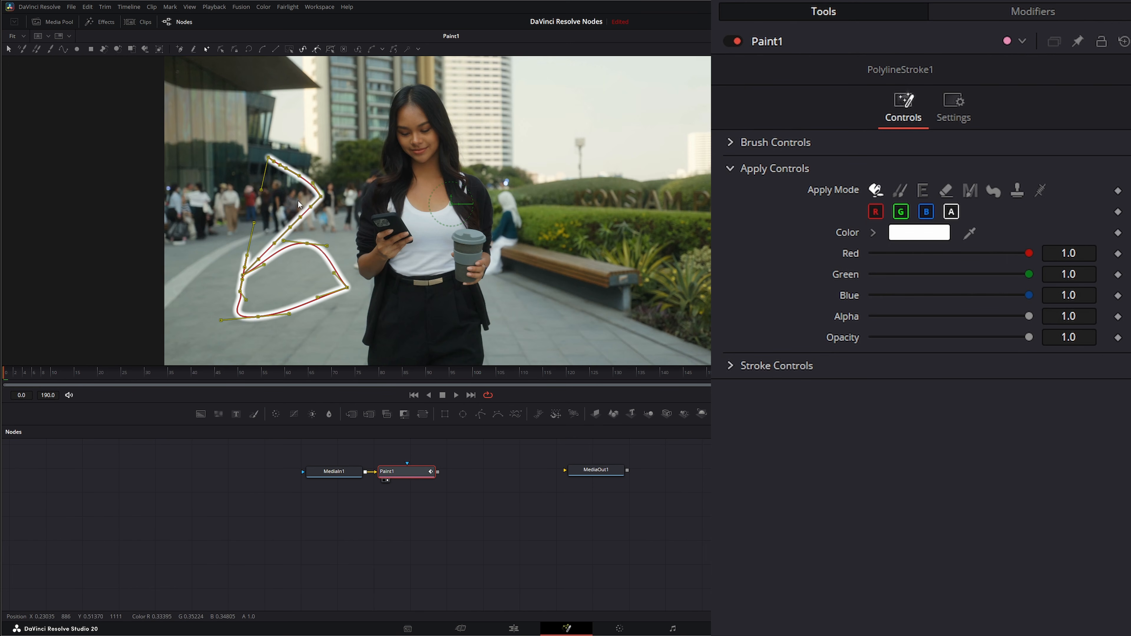
left_click(316, 49)
left_click(316, 50)
left_click(316, 50)
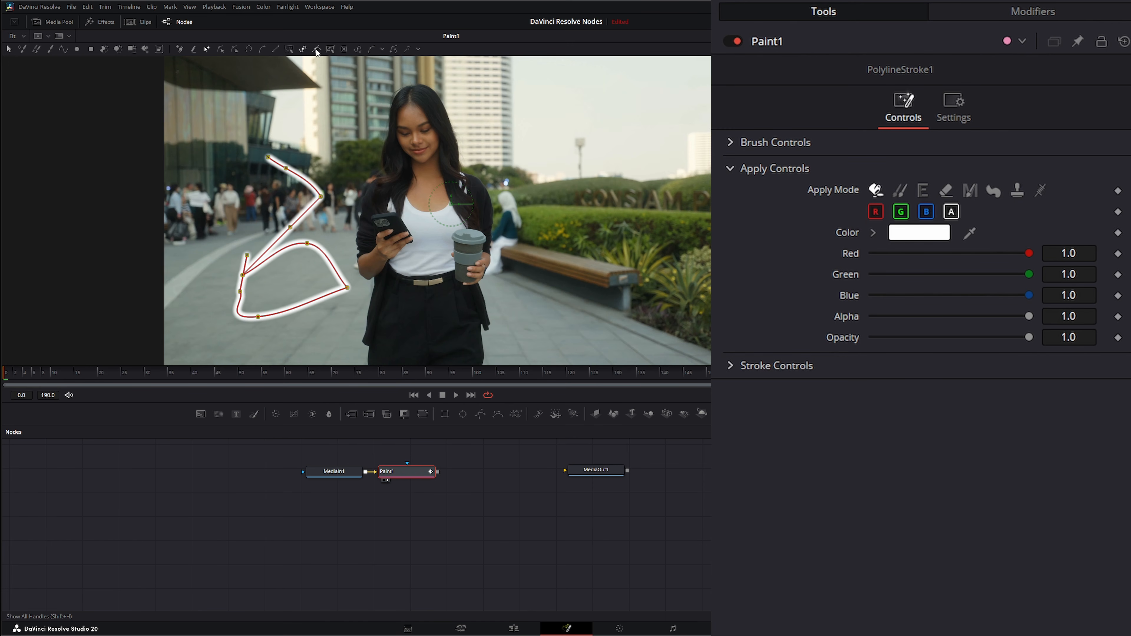
left_click(316, 50)
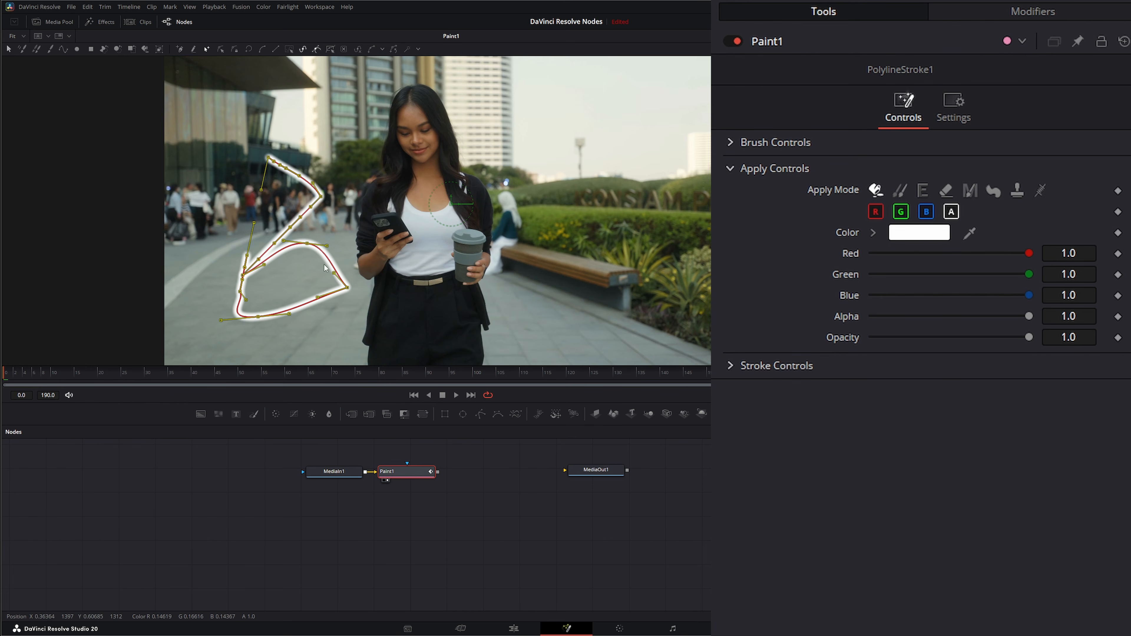
- Narrow the whole polyline slightly using the shape box, and hide the box
left_click(330, 50)
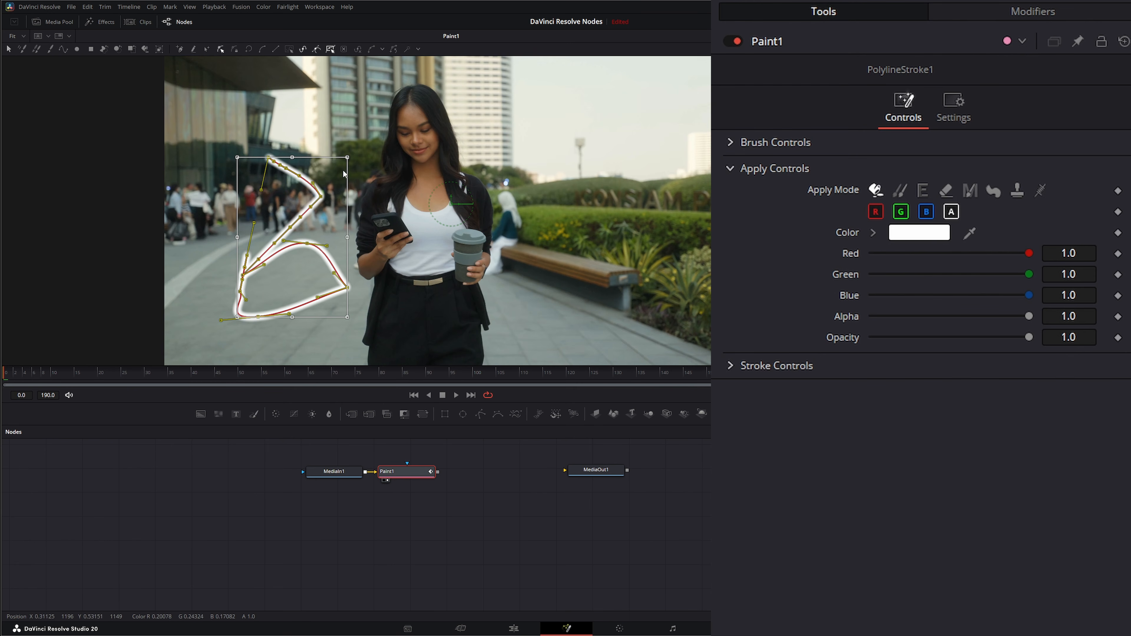
mouse_move(348, 240)
left_mouse_down()
mouse_move(406, 233)
mouse_move(307, 237)
mouse_move(343, 226)
left_mouse_up()
key("shift+b")
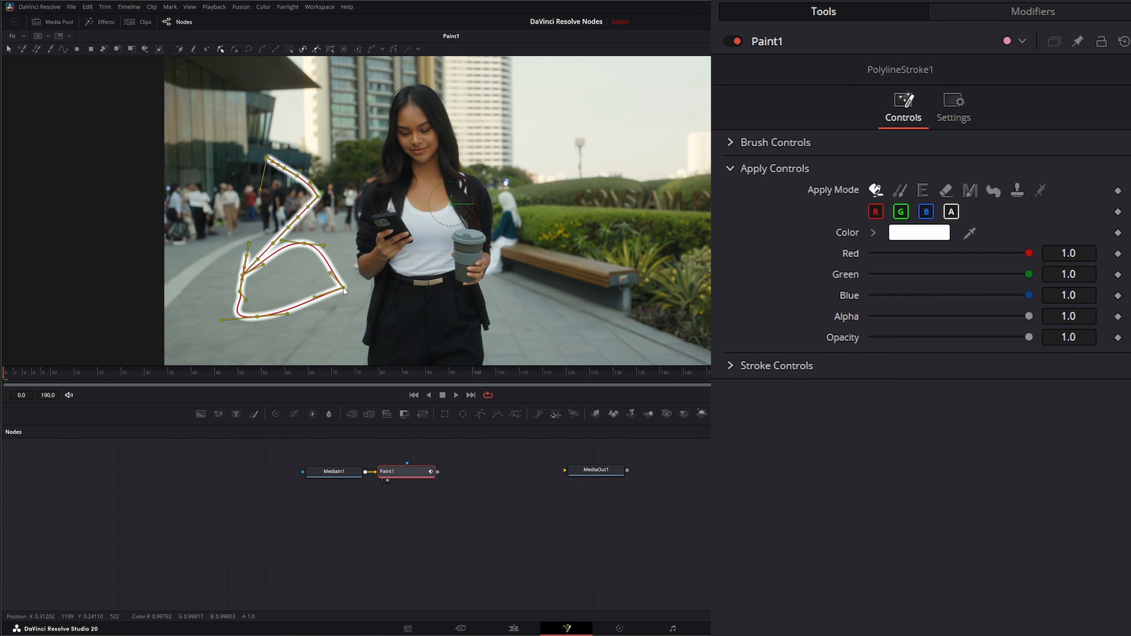
- Toggle the viewer controls off and on, and delete the smoothed upper point of the lower loop
key("ctrl+k")
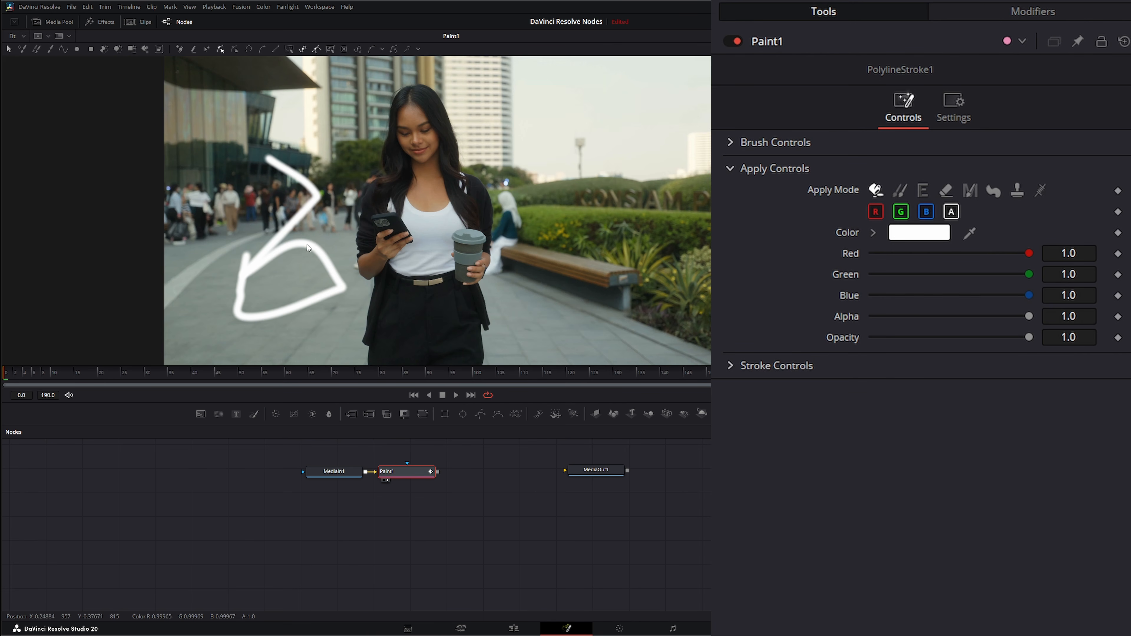
key("ctrl+k")
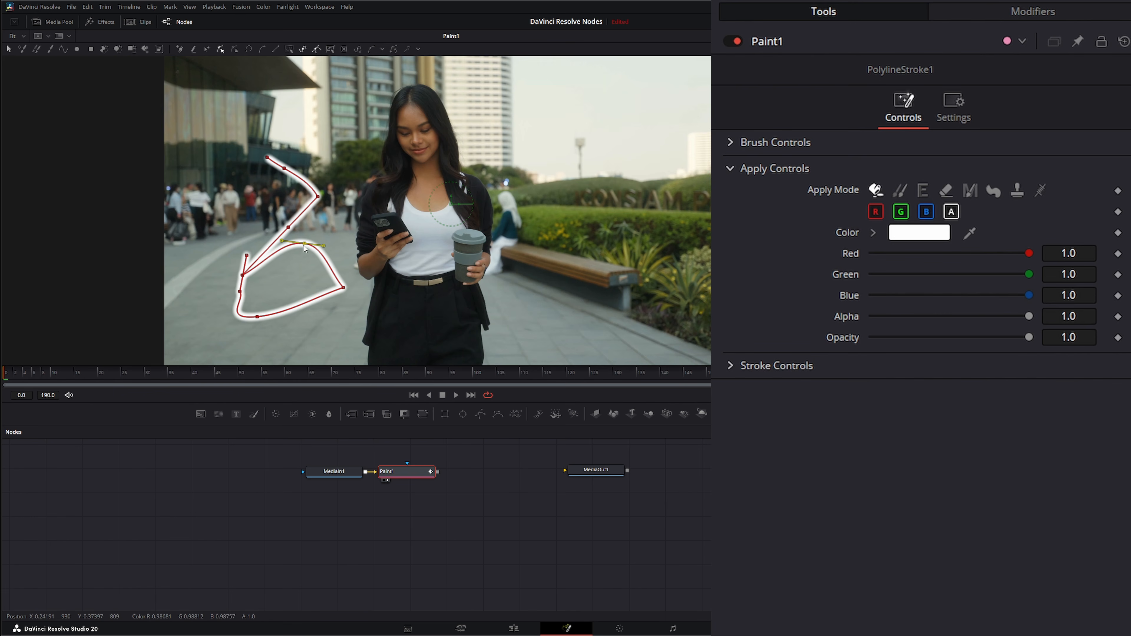
left_click(344, 48)
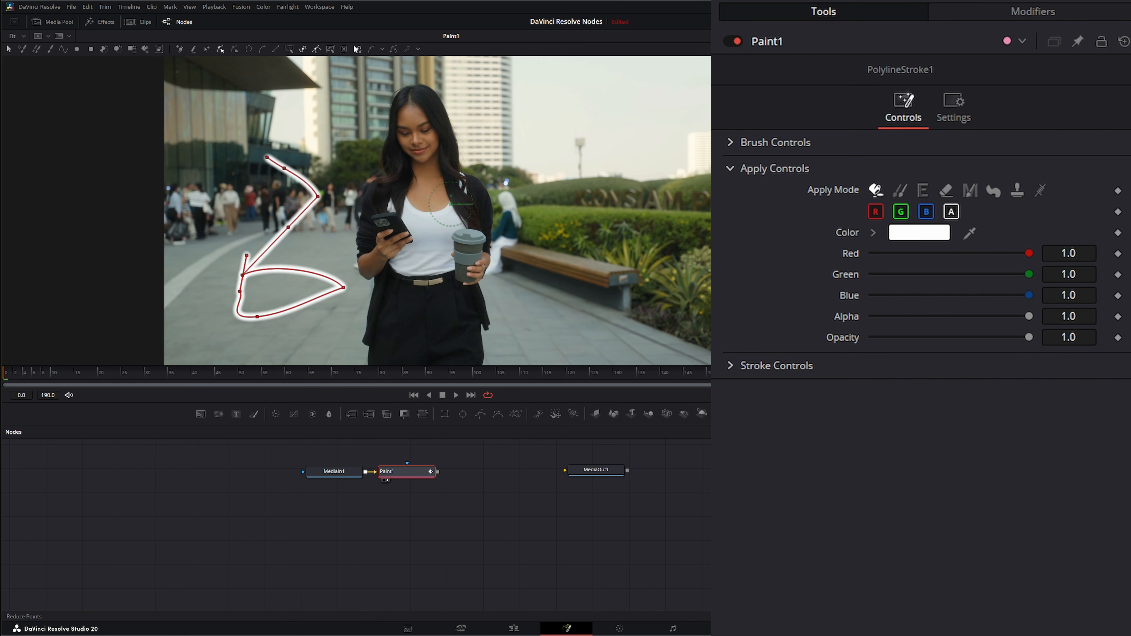
- Extend the polyline from its upper end with Draw Append, sketching a long wavy freehand line around the woman's arm and back to the crowd
left_click(194, 50)
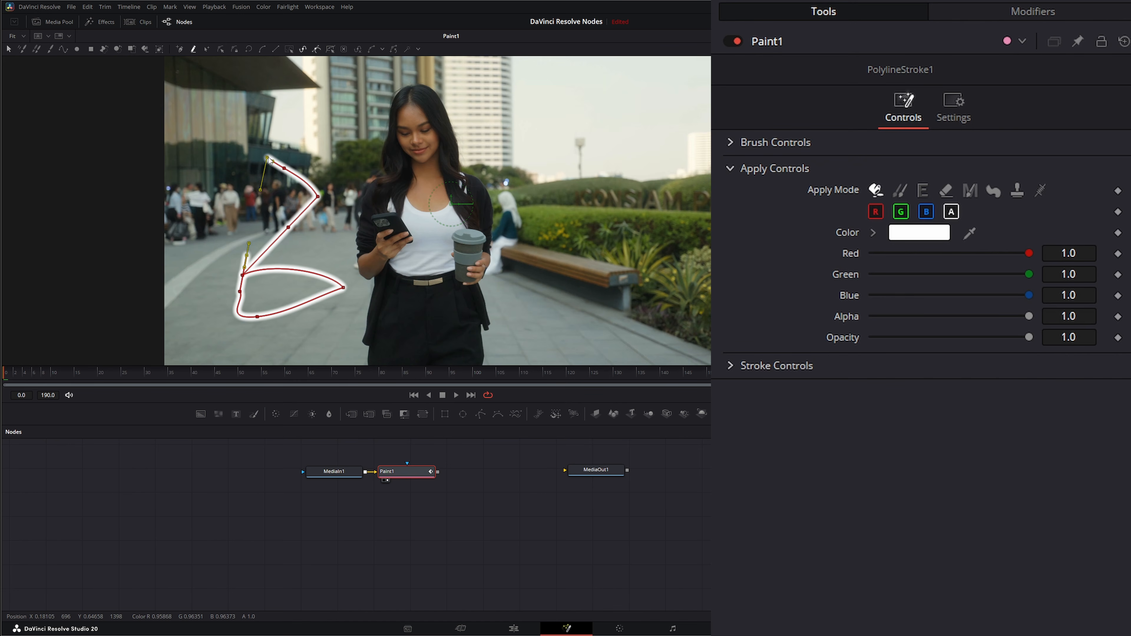
mouse_move(268, 159)
left_mouse_down()
mouse_move(292, 123)
mouse_move(308, 155)
mouse_move(359, 164)
mouse_move(346, 223)
mouse_move(368, 233)
mouse_move(377, 259)
mouse_move(364, 275)
mouse_move(398, 273)
mouse_move(380, 157)
mouse_move(350, 129)
mouse_move(323, 130)
mouse_move(302, 102)
mouse_move(244, 124)
mouse_move(248, 174)
mouse_move(269, 198)
mouse_move(227, 212)
mouse_move(216, 258)
left_mouse_up()
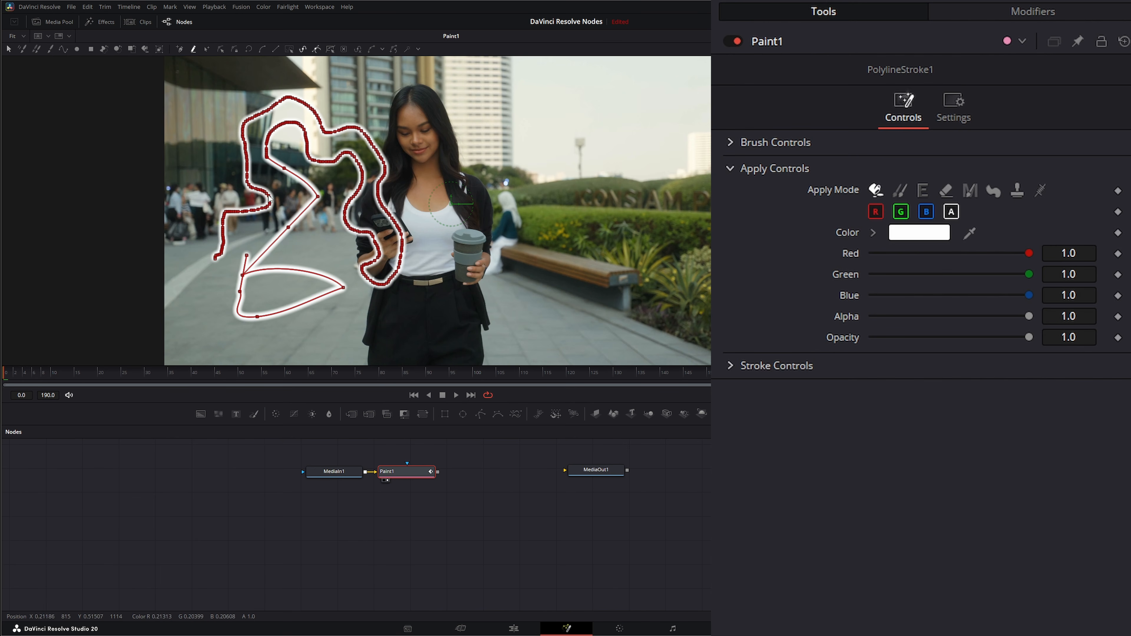
- Select the whole stroke, reduce its points with a Freehand Precision of 15, and select all the remaining points
left_click(9, 49)
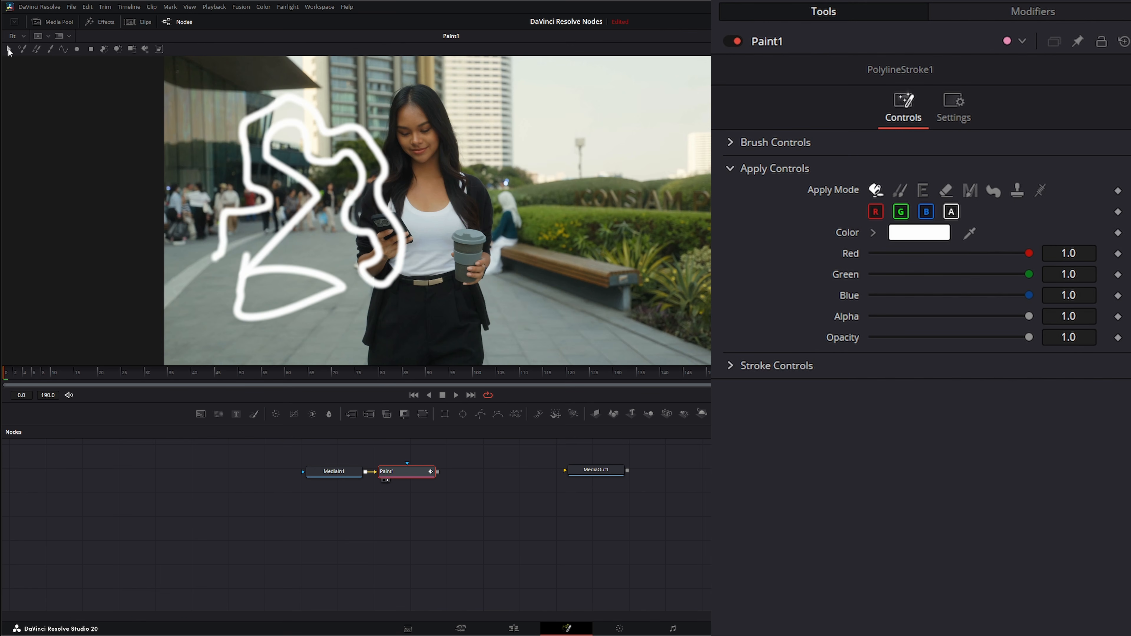
mouse_move(197, 75)
left_mouse_down()
mouse_move(388, 344)
mouse_move(473, 357)
left_mouse_up()
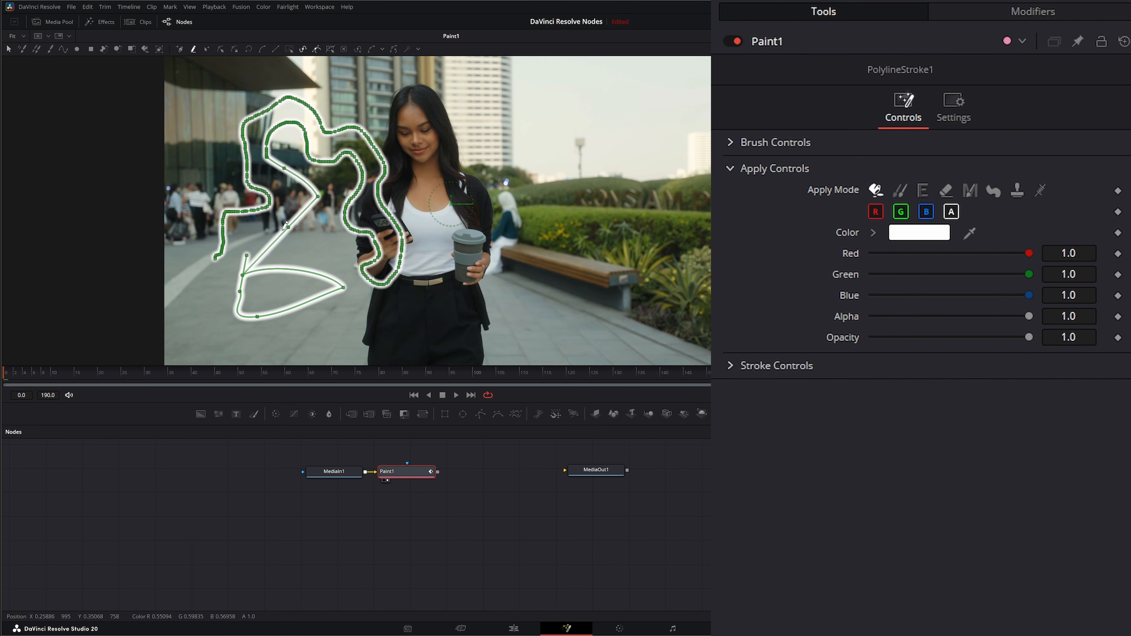
left_click(358, 50)
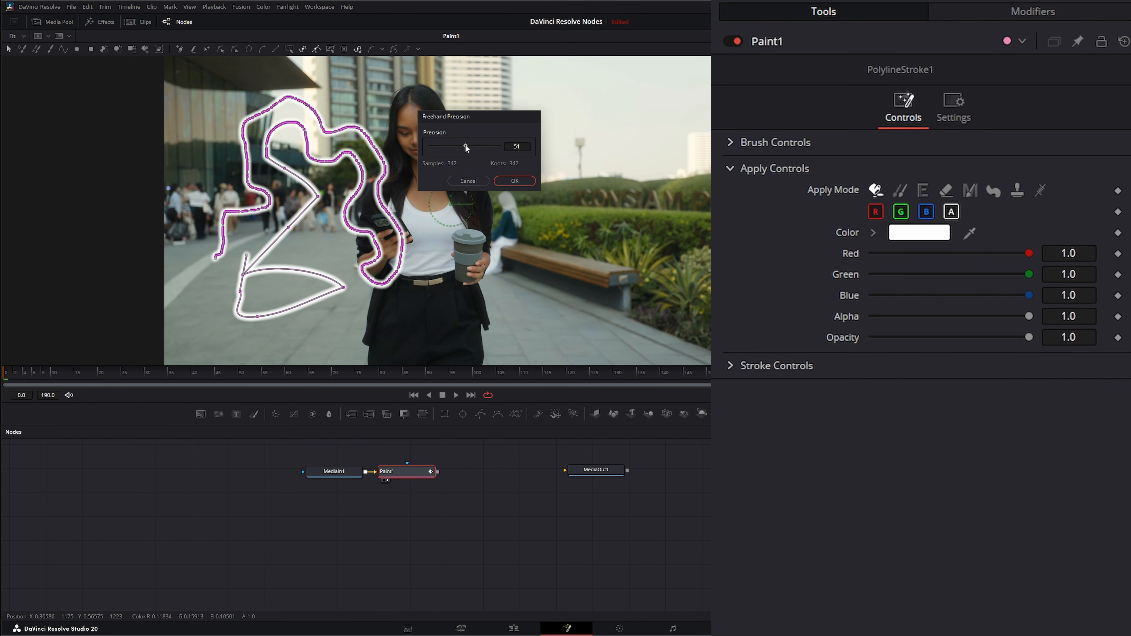
mouse_move(465, 146)
left_mouse_down()
mouse_move(436, 145)
mouse_move(489, 147)
mouse_move(435, 148)
left_mouse_up()
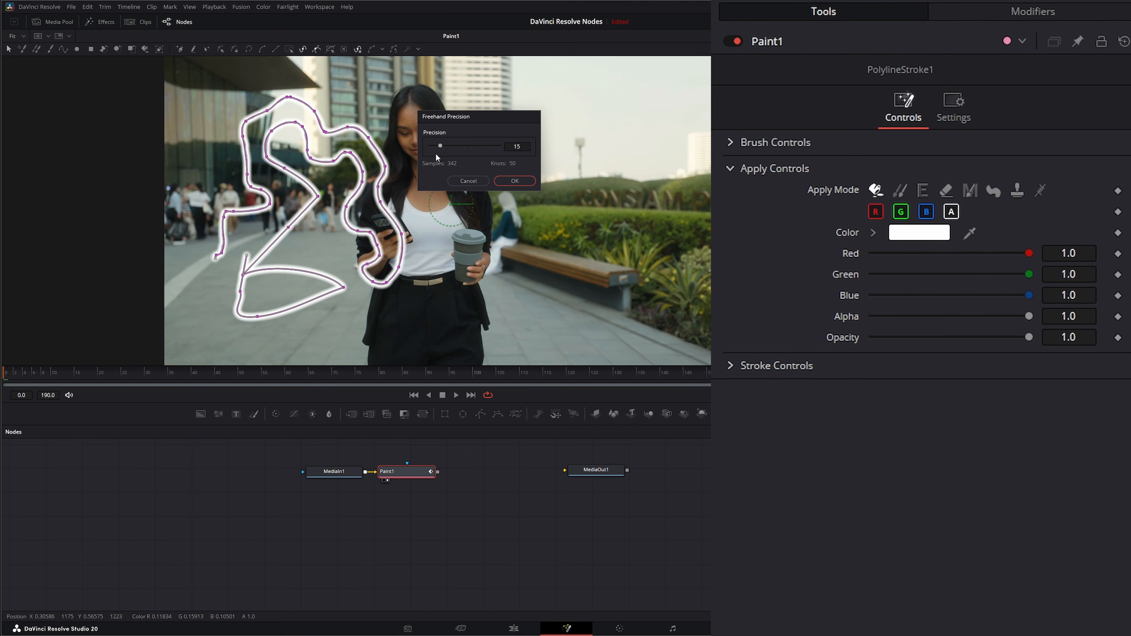
left_click(515, 180)
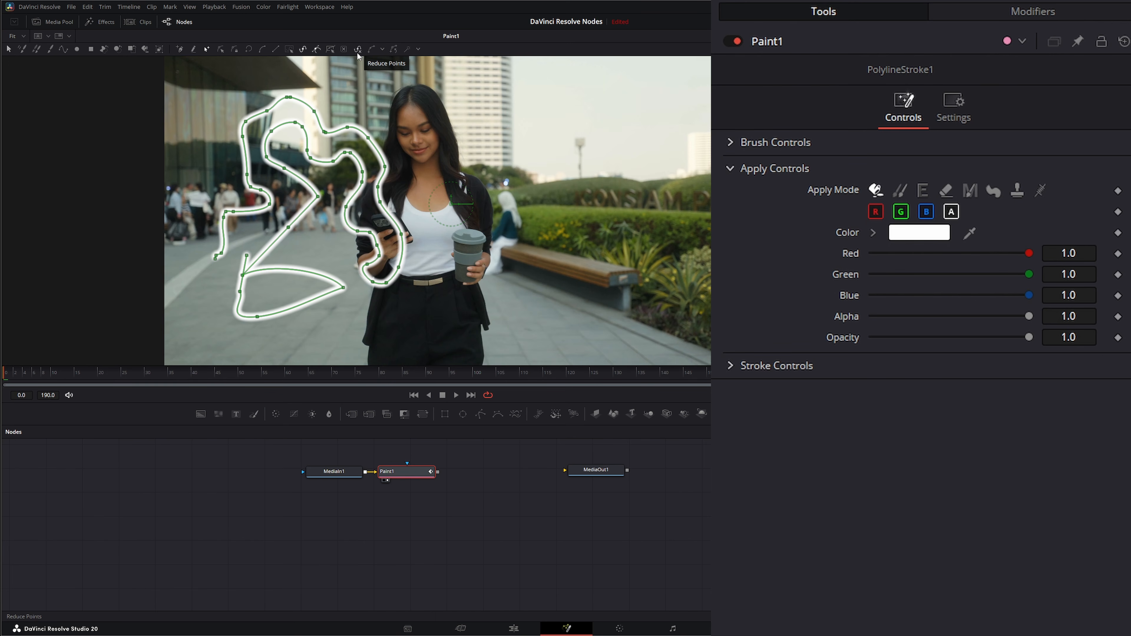
mouse_move(176, 86)
left_mouse_down()
mouse_move(189, 162)
mouse_move(401, 339)
mouse_move(459, 355)
left_mouse_up()
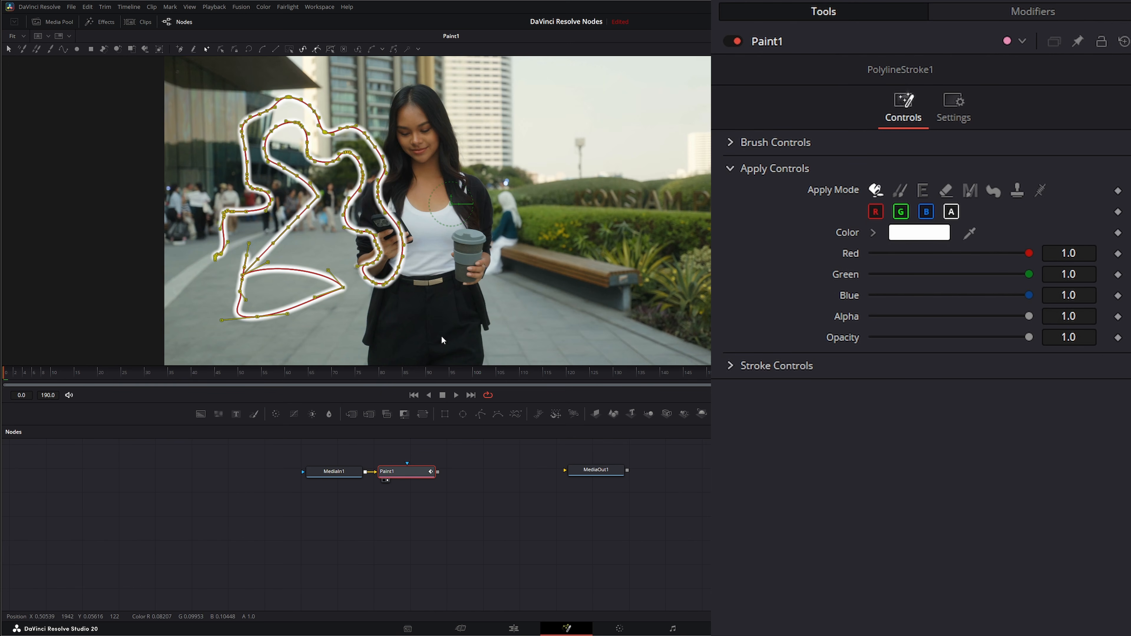
- Delete the selected points of the old stroke, and draw a vertical two-point polyline along the distant lamp post
left_click(344, 49)
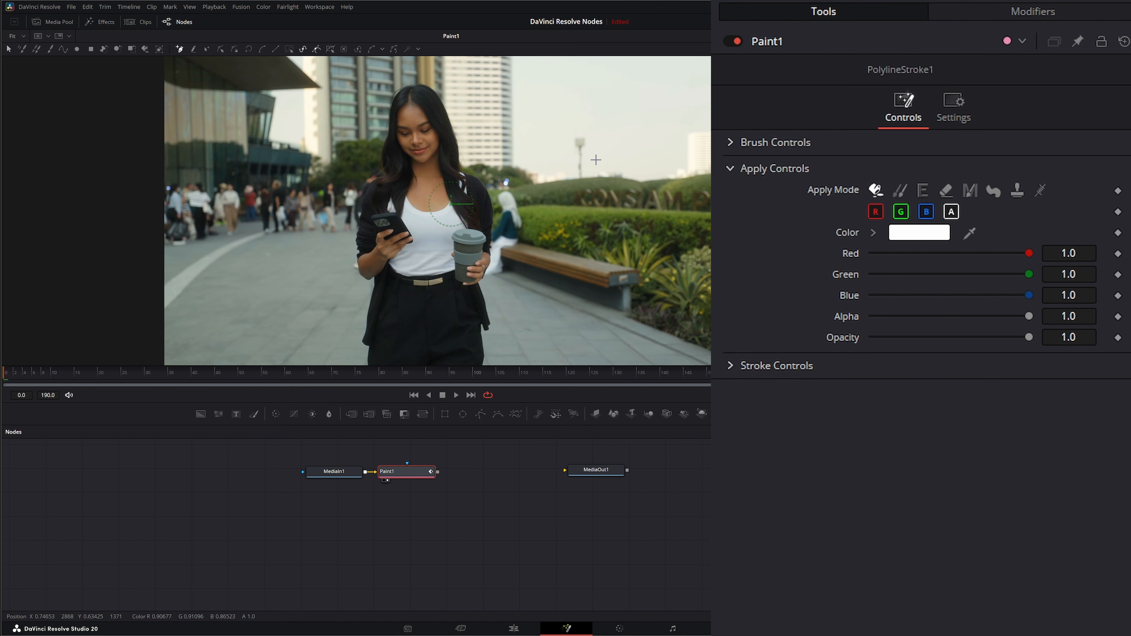
left_click_drag(617, 161, 440, 163)
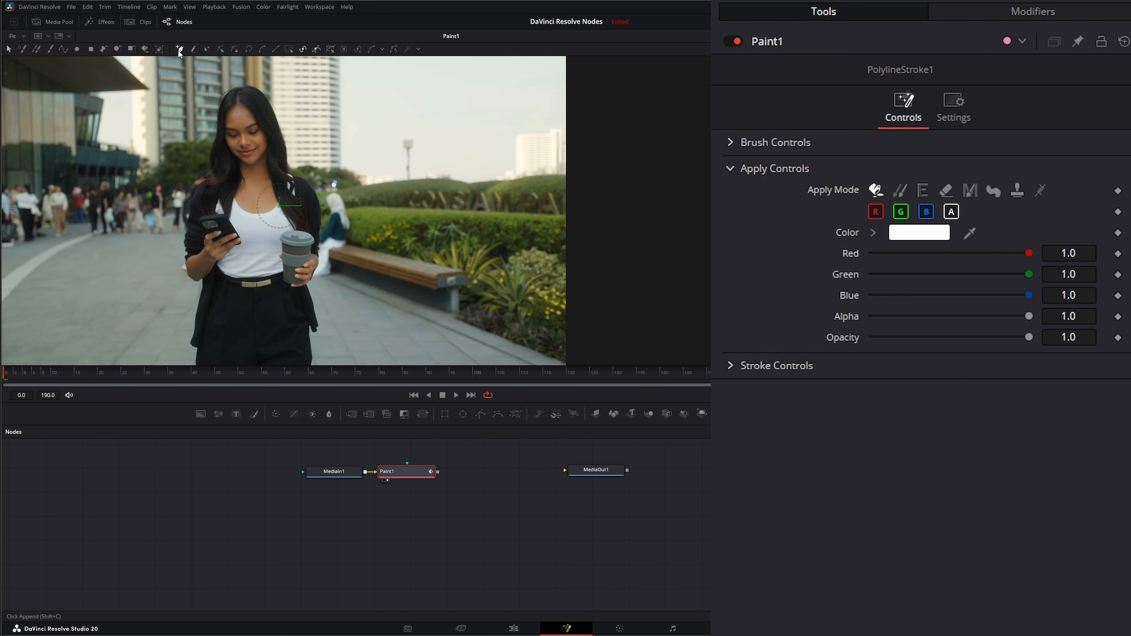
left_click(408, 179)
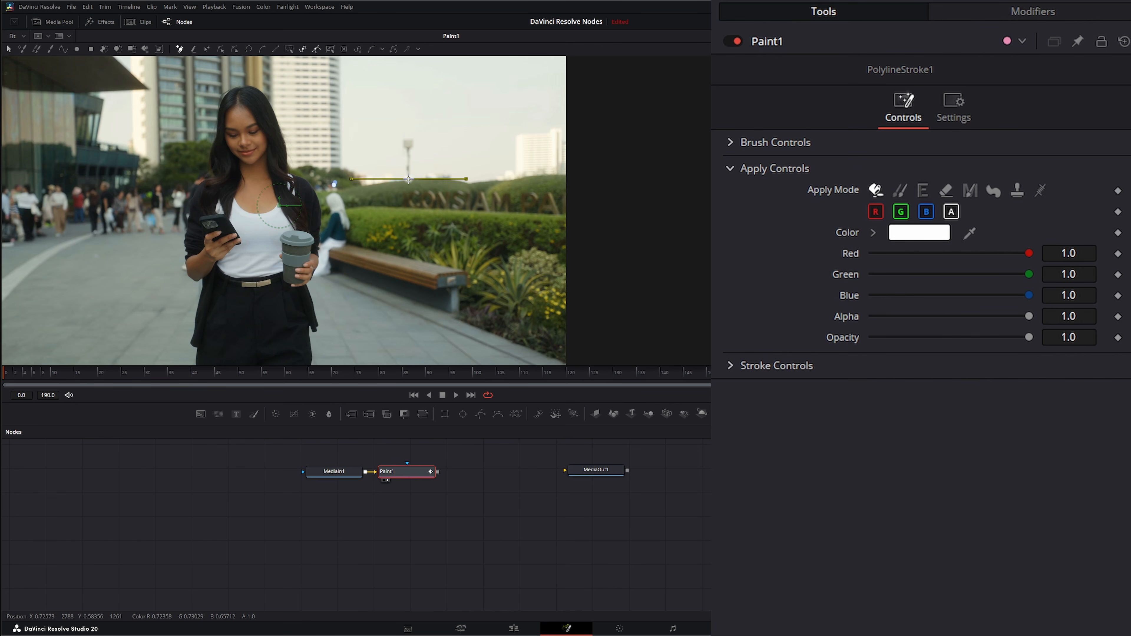
left_click(408, 138)
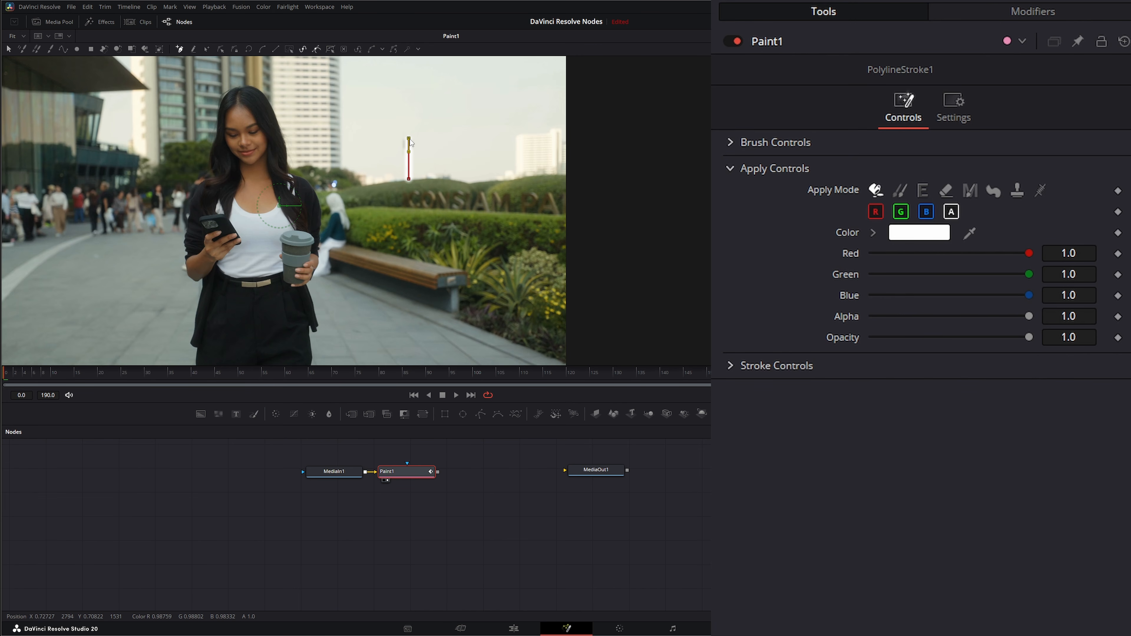
- Set the new stroke's brush Size to 0.0358, and move its bottom point up slightly
left_click(731, 142)
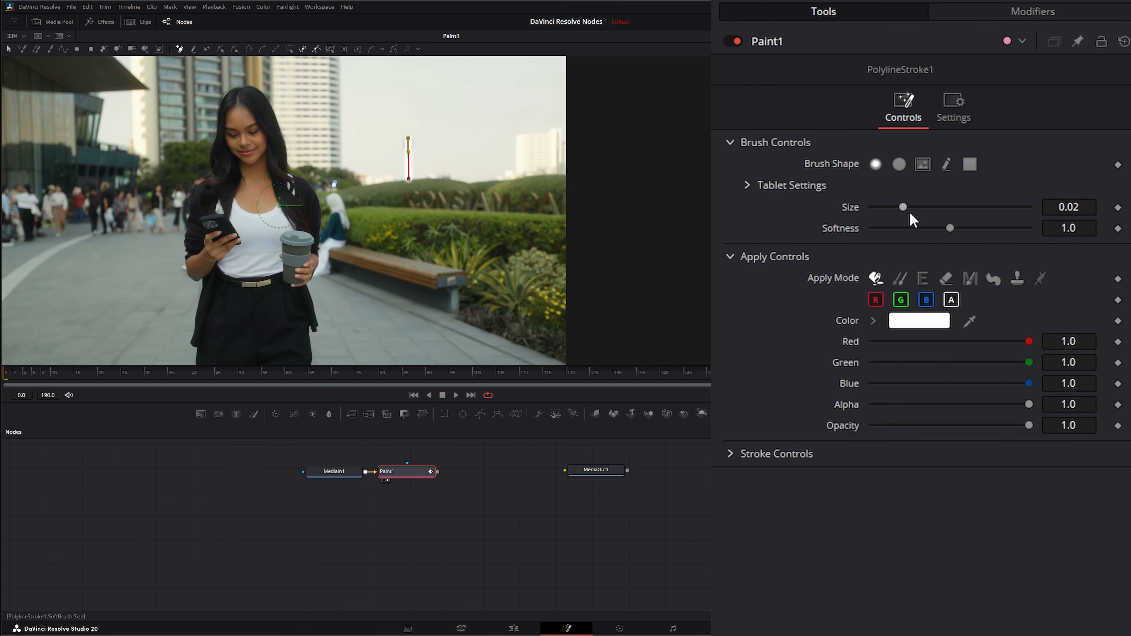
left_click_drag(904, 207, 929, 207)
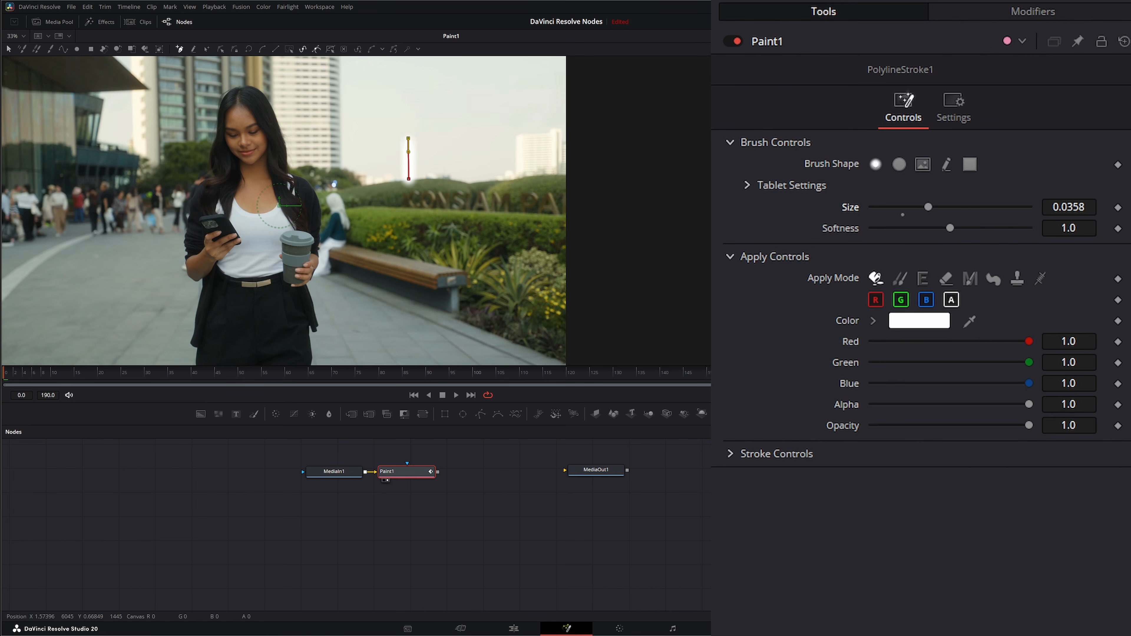
left_click_drag(408, 179, 409, 173)
left_click(332, 474)
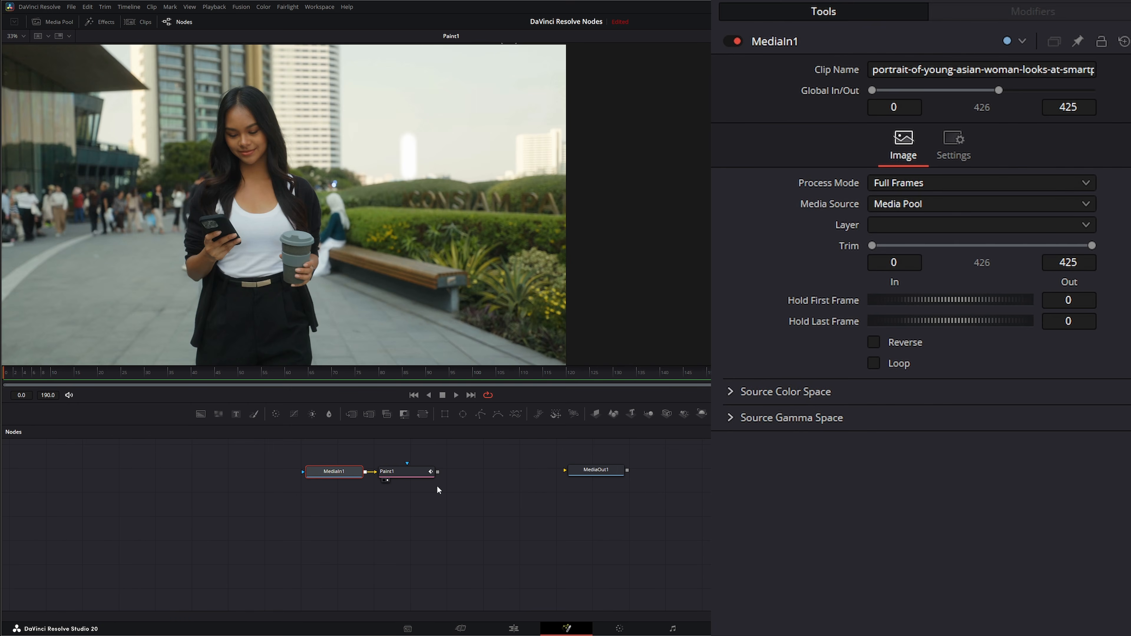
left_click(418, 477)
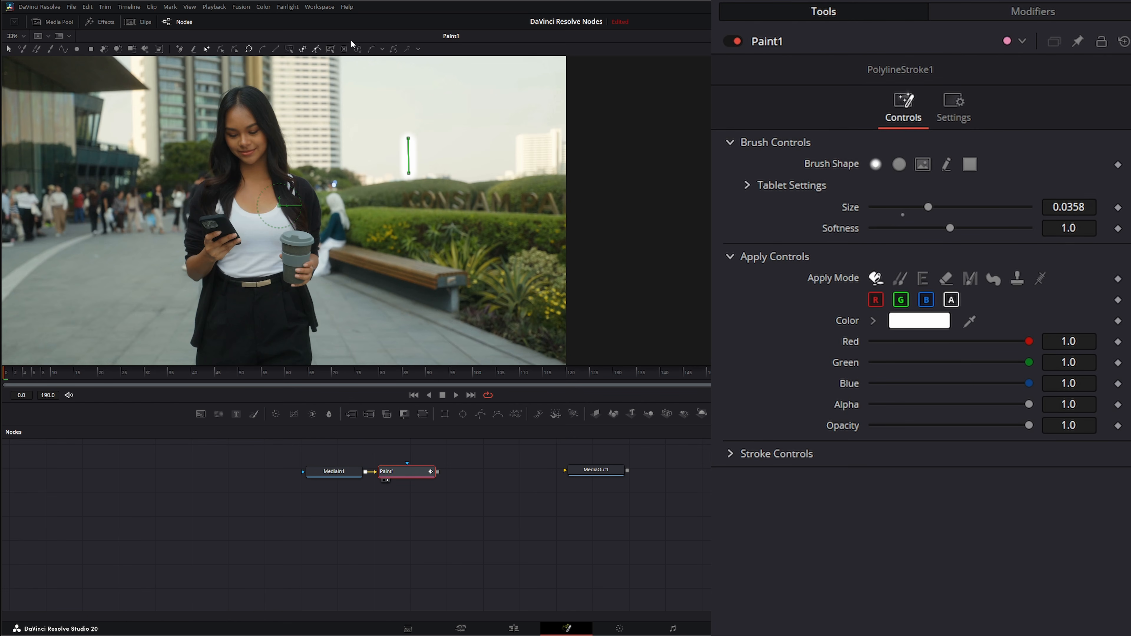
- Publish the line's bottom point to an IntelliTrack tracker
left_click(383, 50)
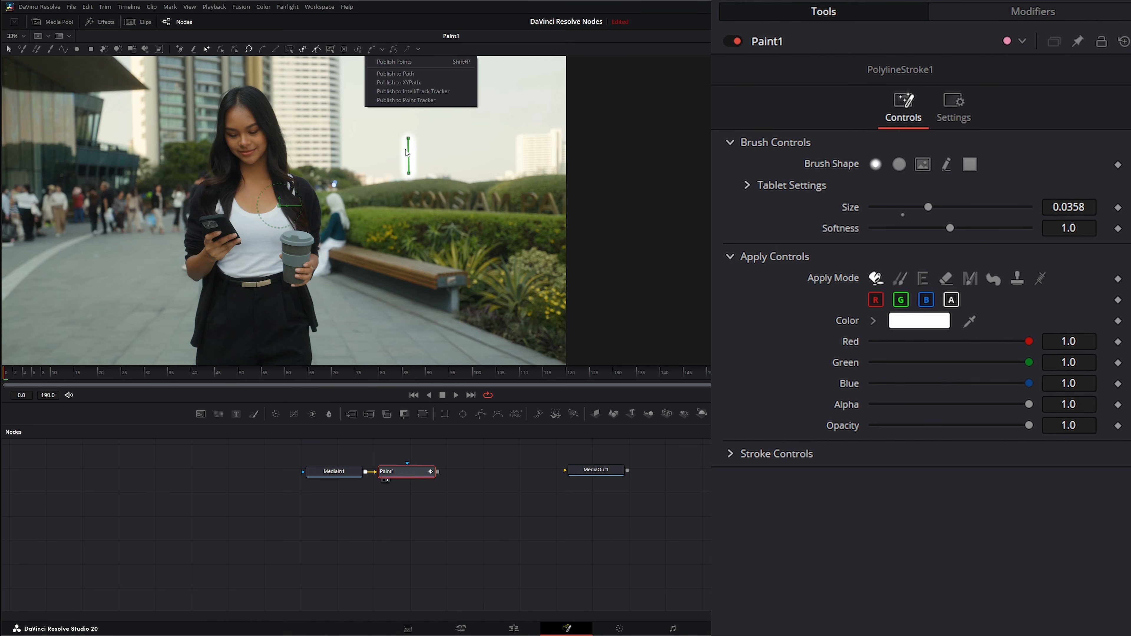
left_click(409, 174)
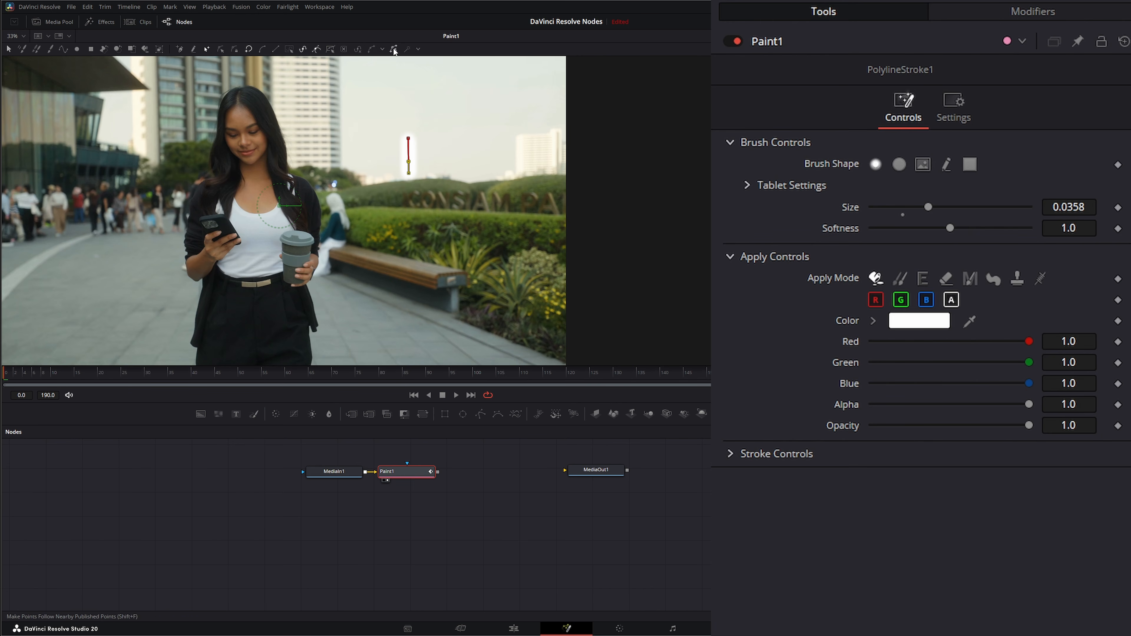
left_click(382, 49)
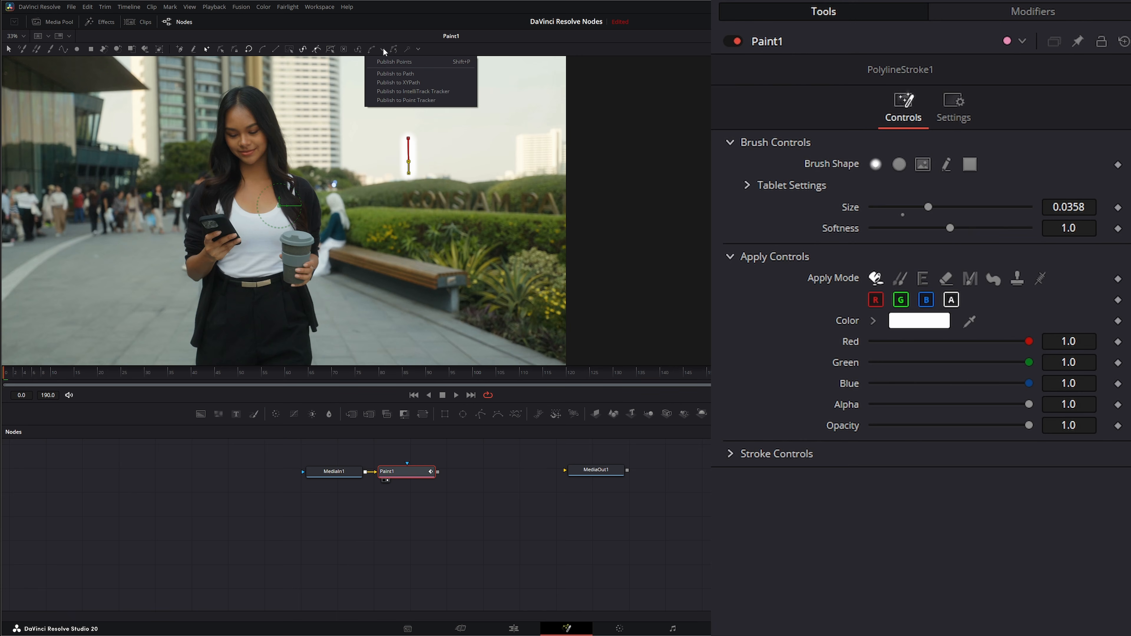
left_click(397, 89)
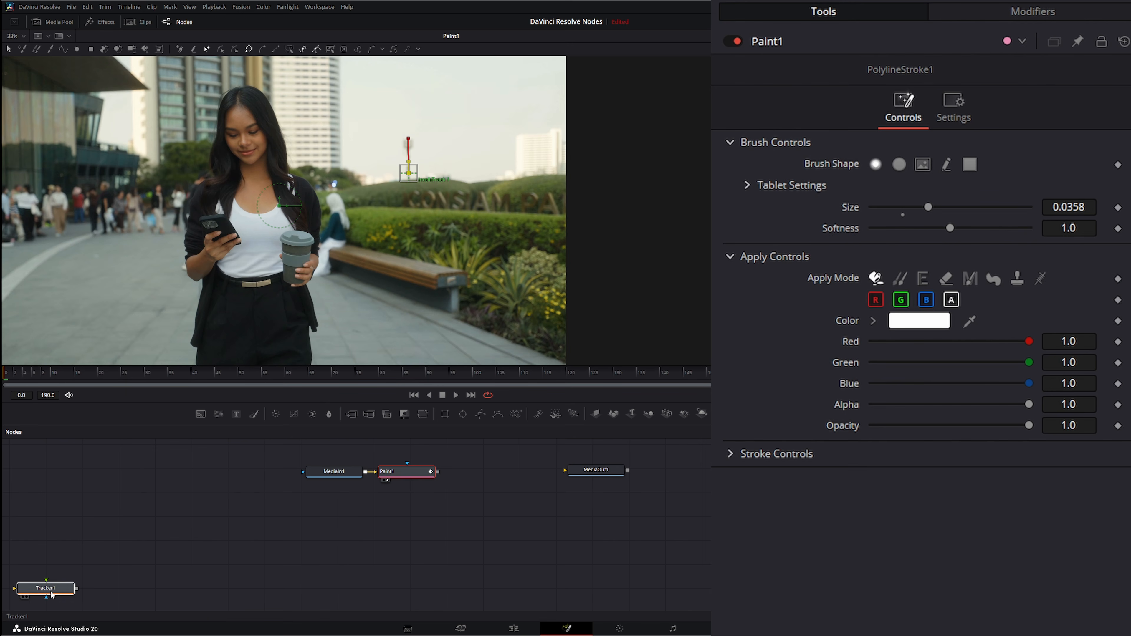
- Place Tracker1 below MediaIn1, feed MediaIn1 into its background input, and show the tracker in the viewer
mouse_move(50, 595)
left_mouse_down()
mouse_move(105, 567)
mouse_move(79, 594)
mouse_move(98, 594)
mouse_move(347, 505)
left_mouse_up()
left_click(126, 581)
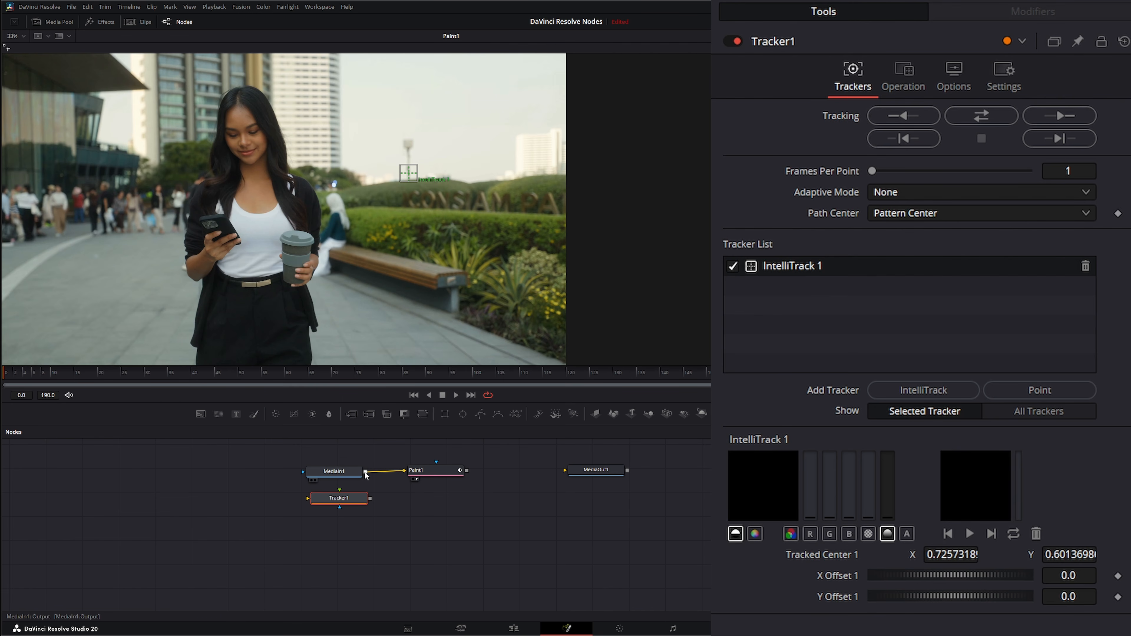
left_click_drag(366, 472, 319, 505)
left_click_drag(365, 471, 307, 501)
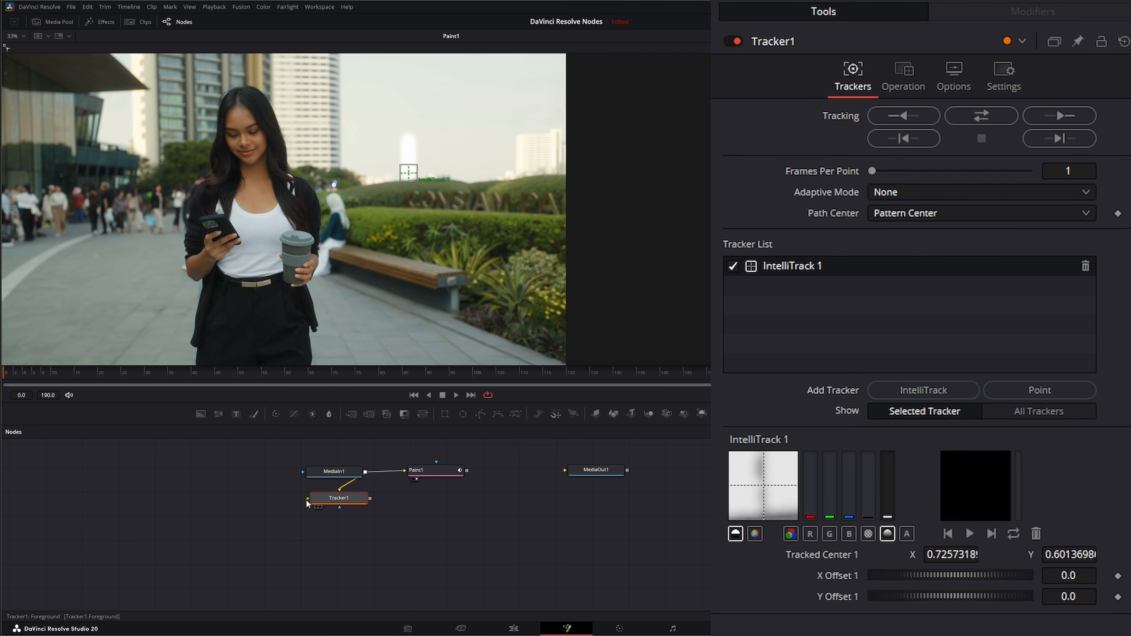
key("1")
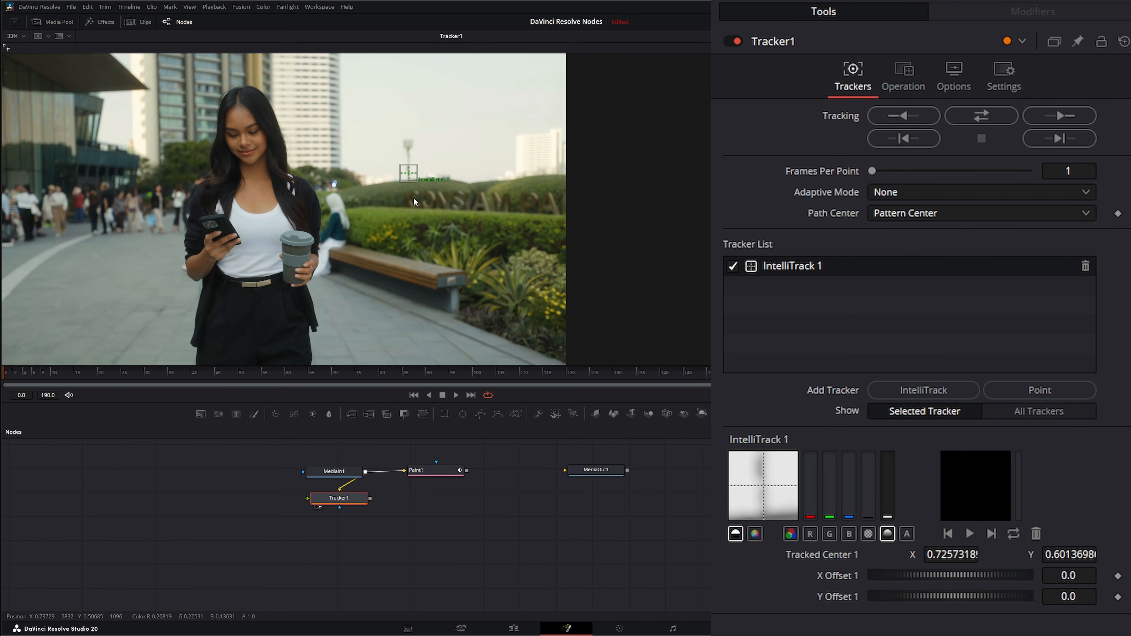
- Center Tracker1's pattern on the base of the lamp post where it meets the hedge, and track it forward
scroll(410, 179, "up", 6)
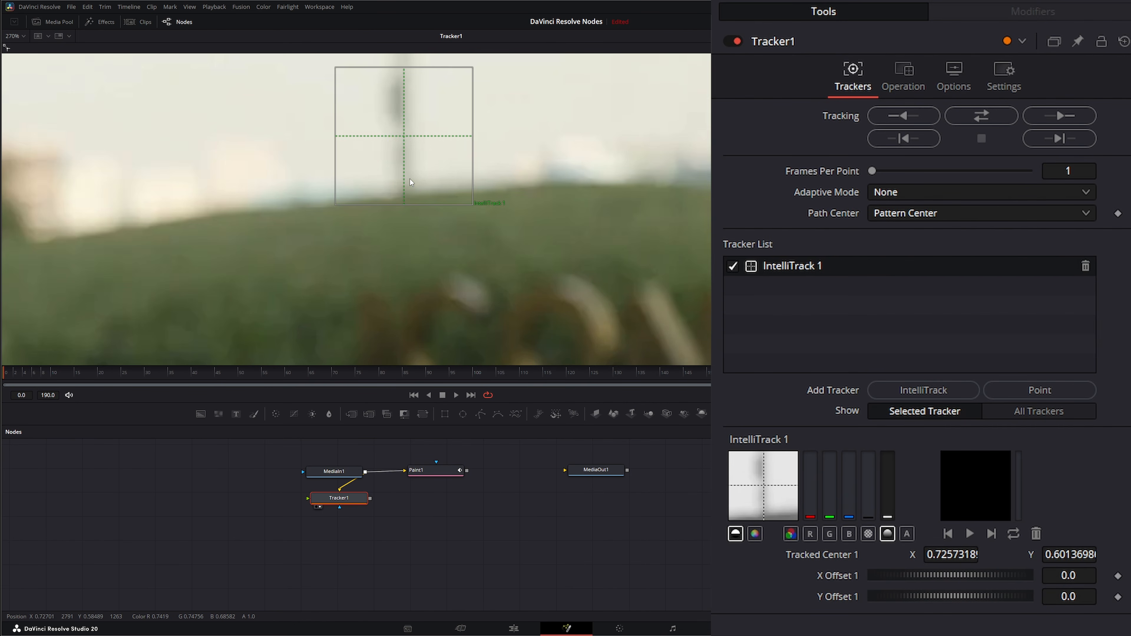
left_click(404, 136)
left_click_drag(406, 140, 407, 189)
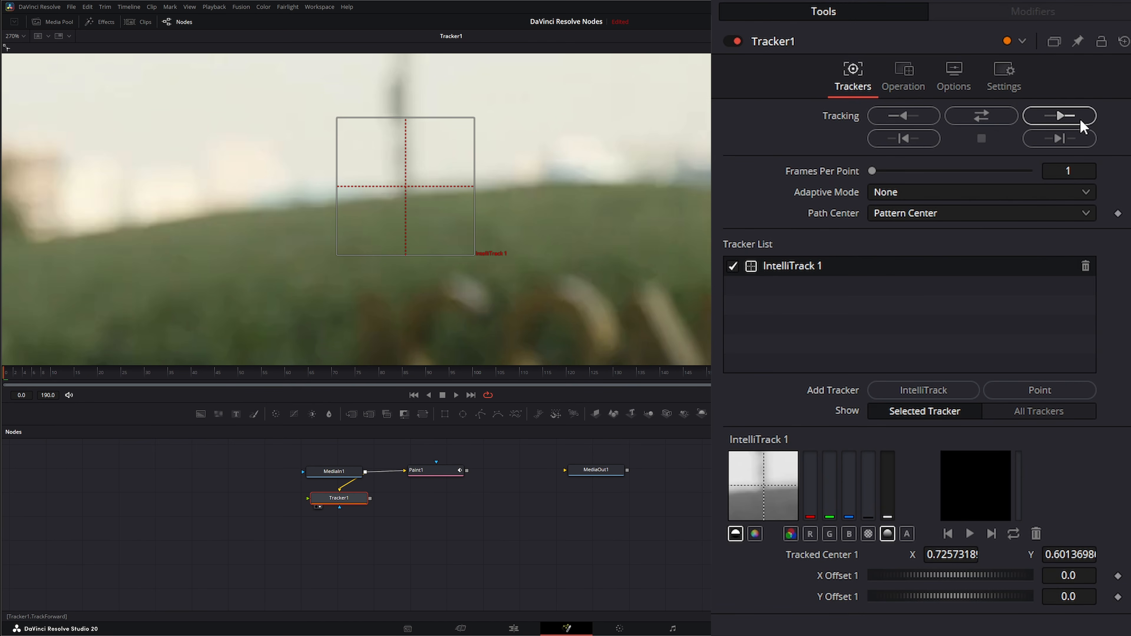
left_click(1072, 124)
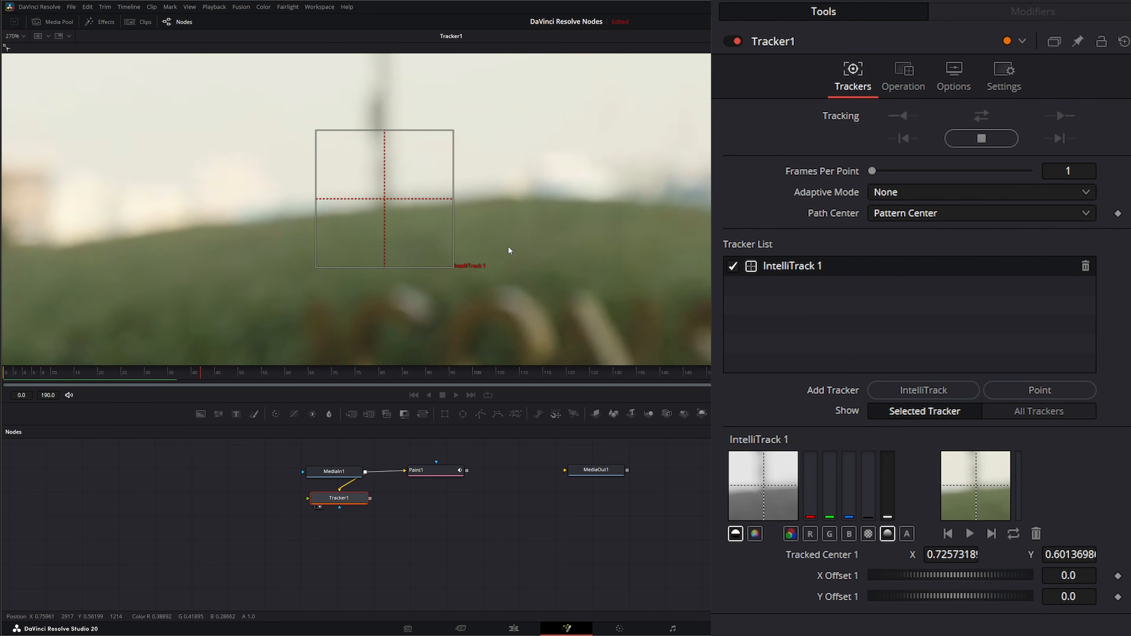
scroll(447, 265, "down", 5)
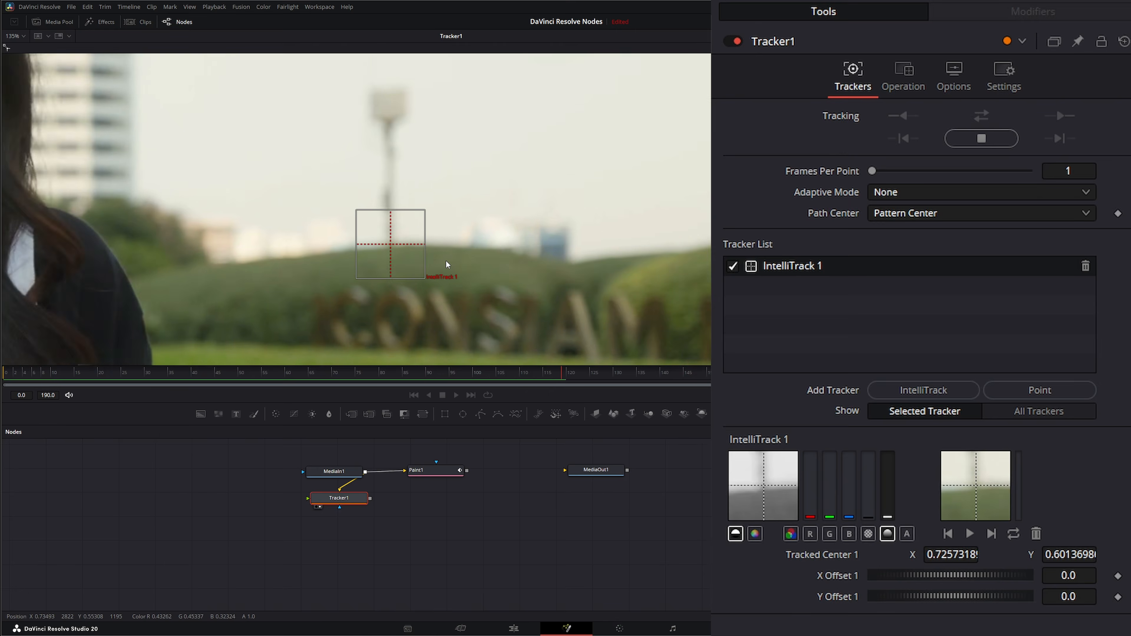
scroll(446, 261, "down", 2)
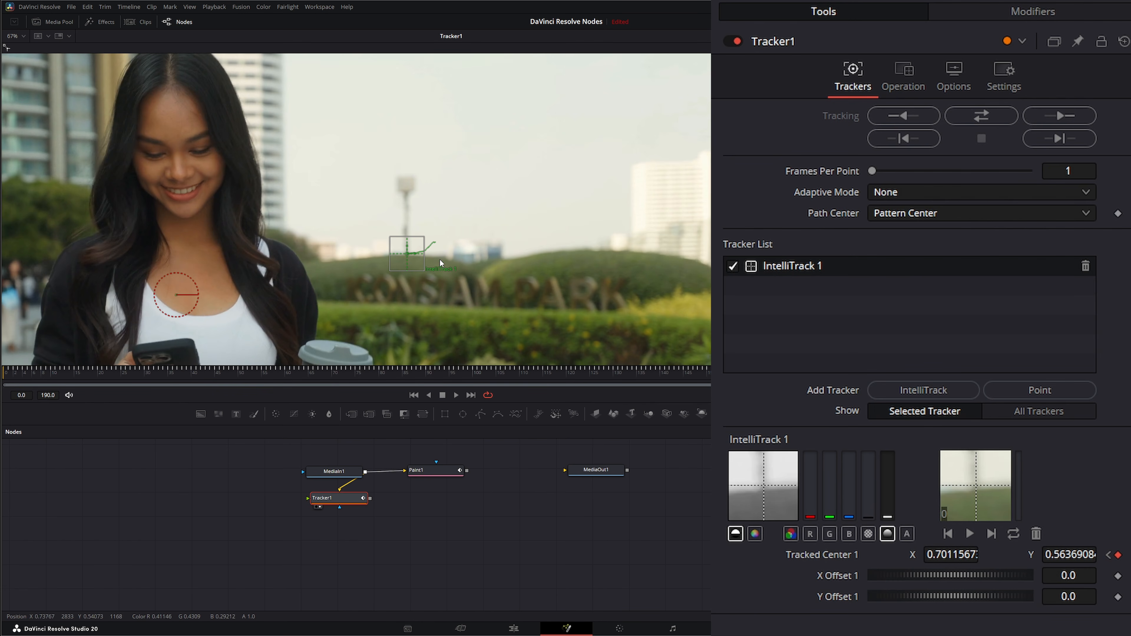
- Shift Tracker1 slightly in the node graph, display Paint1, and play the clip to examine the stroke's tracked bottom point
left_click_drag(332, 498, 357, 507)
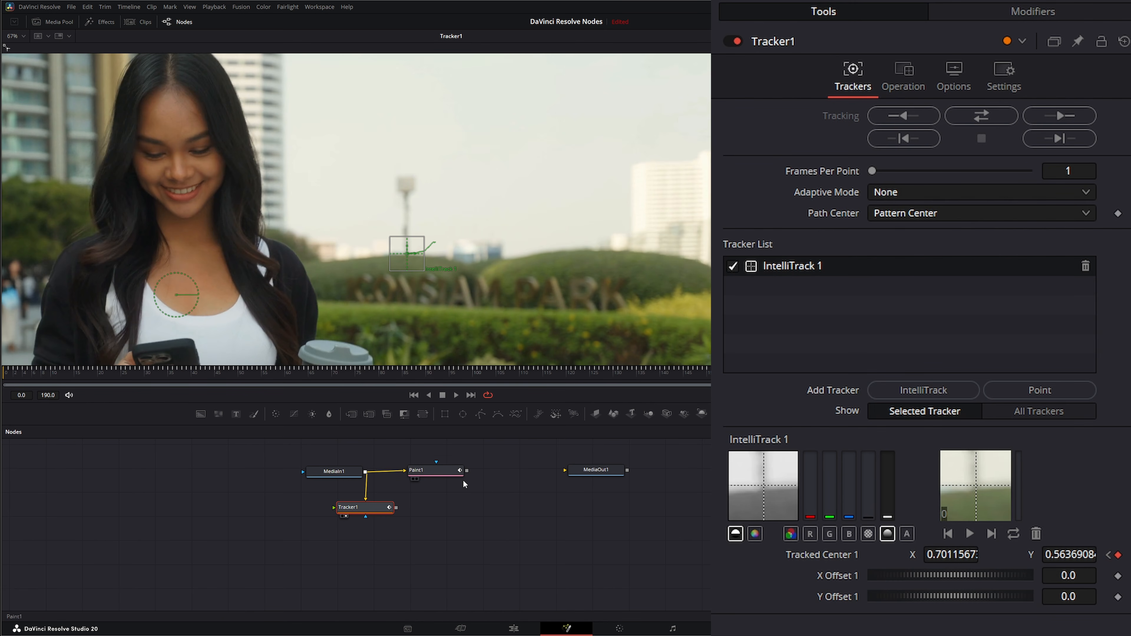
key("1")
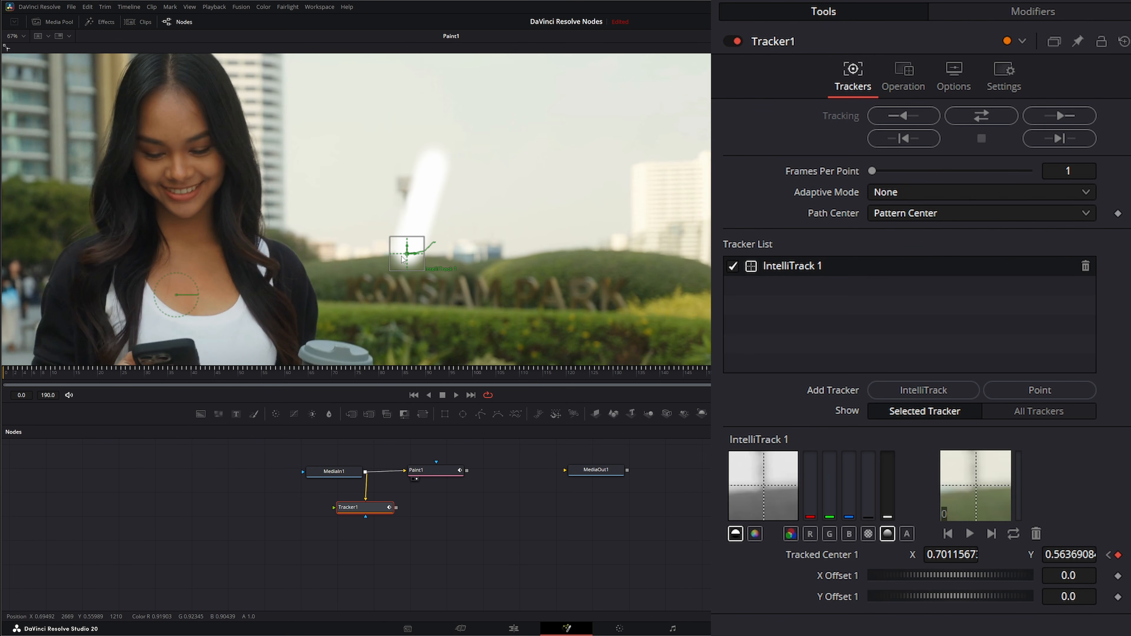
left_click(435, 470)
left_click(456, 395)
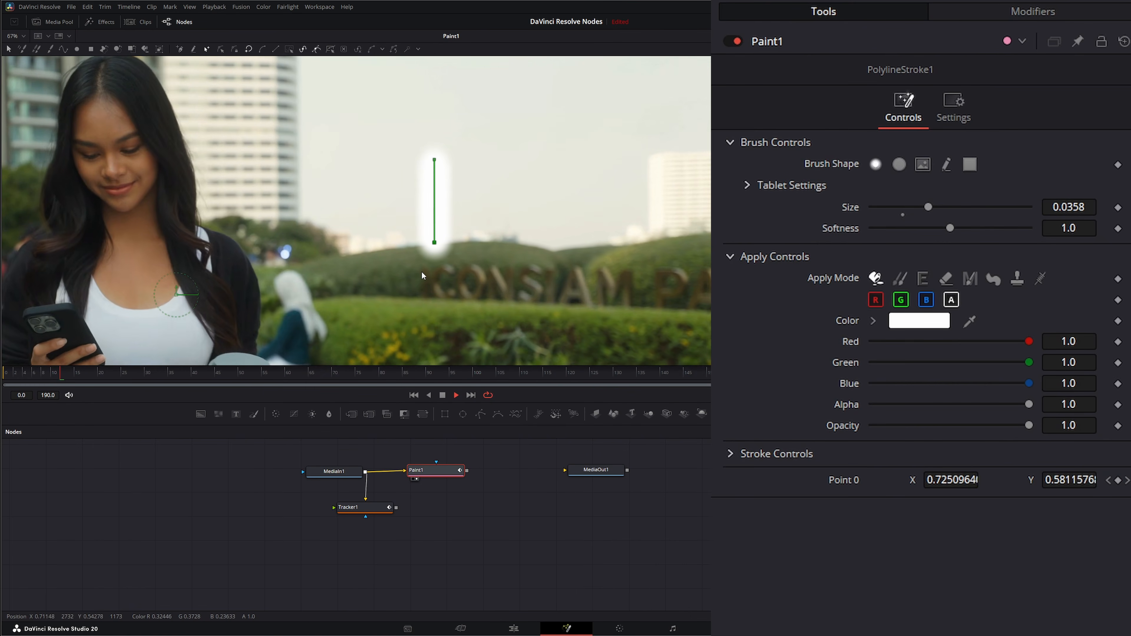
- Disconnect MediaIn1 from Tracker1 to test its effect on the stroke, reconnect it, and stop playback
left_click(366, 500)
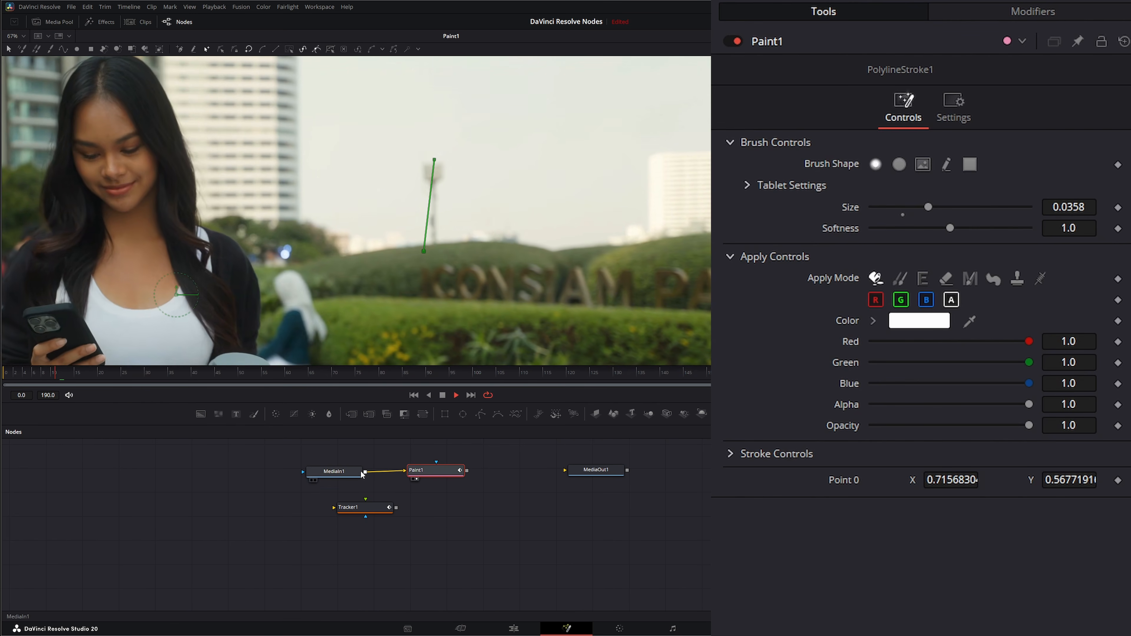
left_click_drag(365, 474, 370, 516)
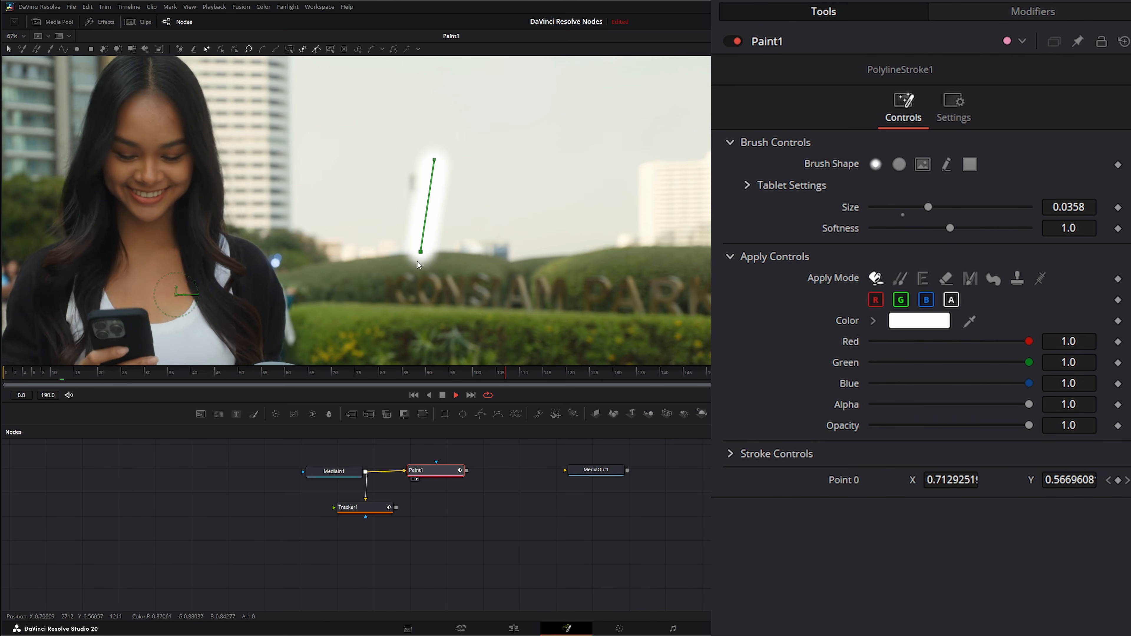
key("space")
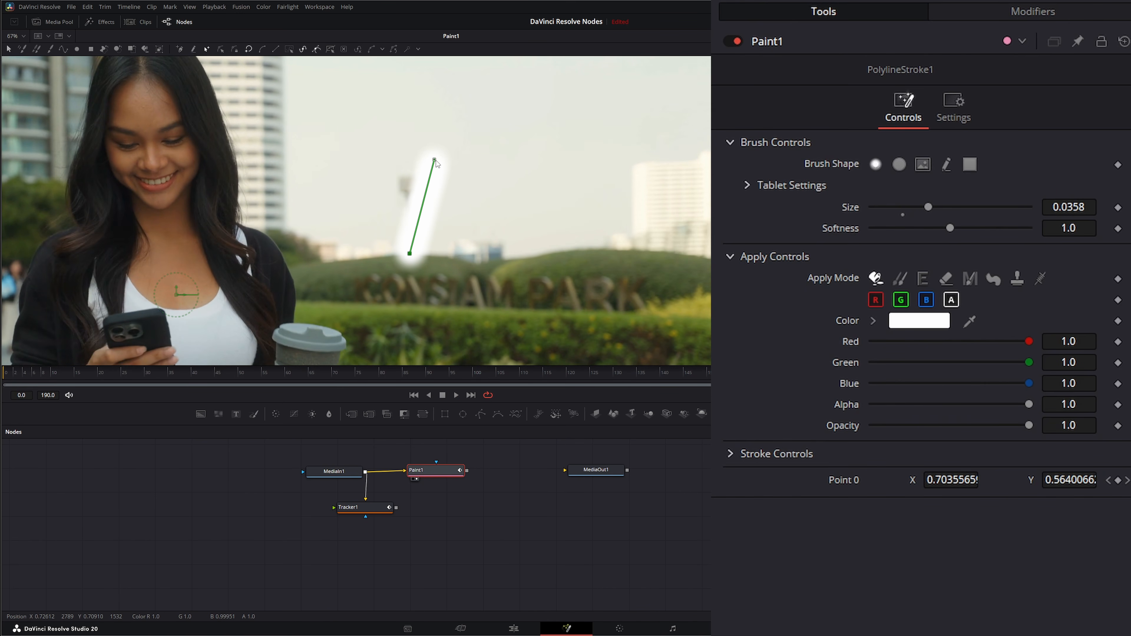
- Publish the line's top point to a second IntelliTrack tracker
left_click(435, 161)
left_click(383, 50)
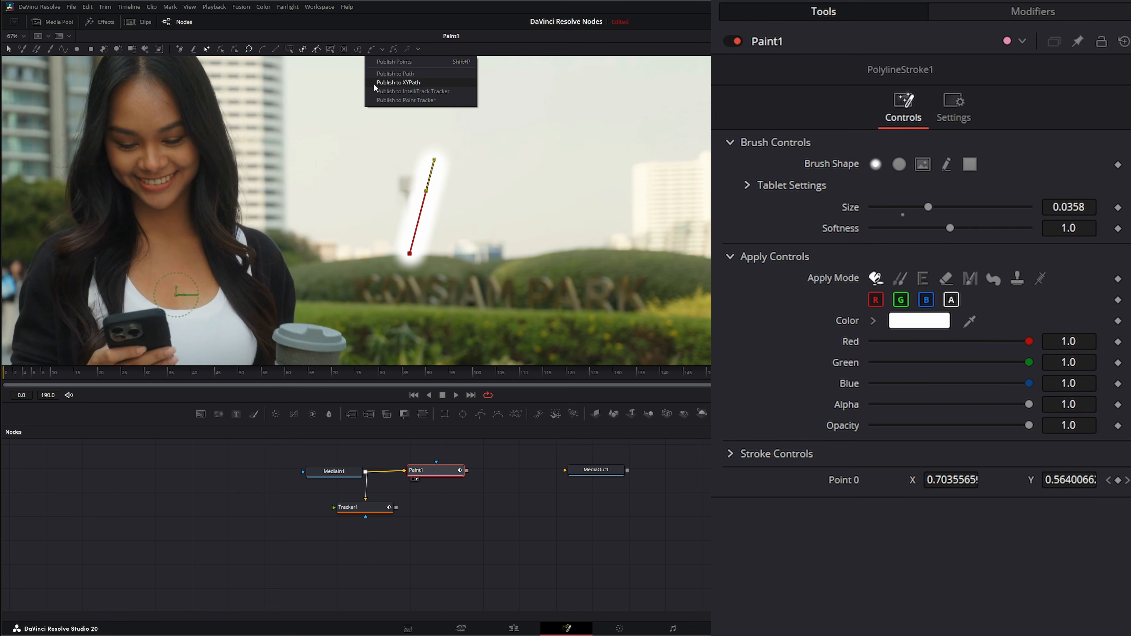
left_click(405, 91)
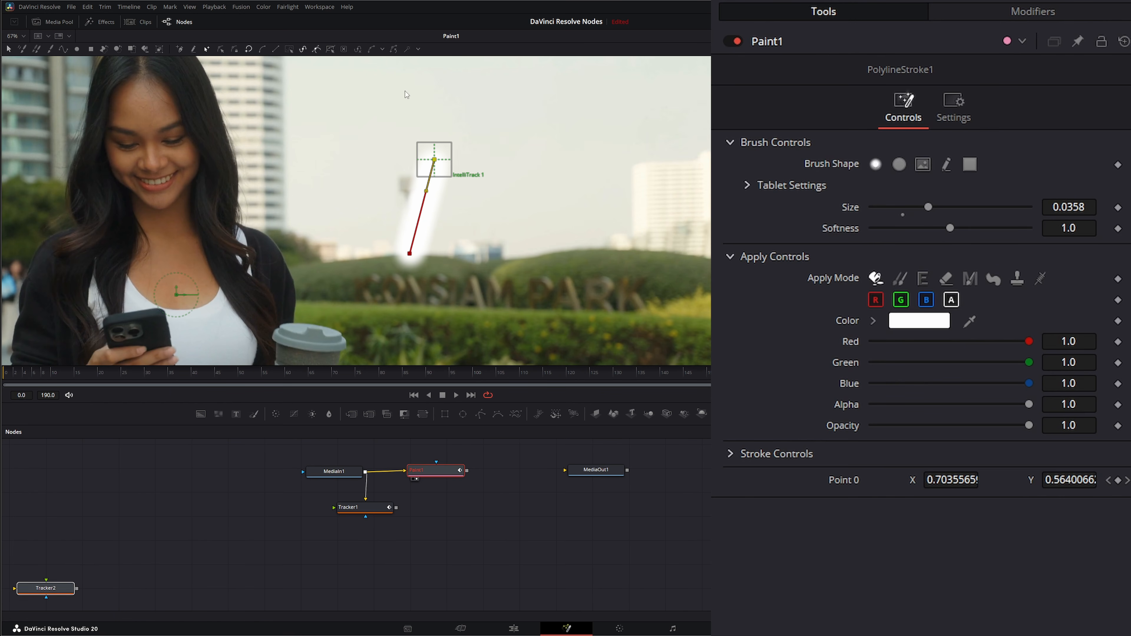
- Place Tracker2 below Tracker1 with MediaIn1 as its input, and track the lamp head in both directions
left_click(59, 592)
mouse_move(59, 592)
left_mouse_down()
mouse_move(233, 595)
mouse_move(71, 591)
mouse_move(364, 538)
left_mouse_up()
mouse_move(365, 471)
left_mouse_down()
mouse_move(334, 540)
mouse_move(380, 254)
left_mouse_up()
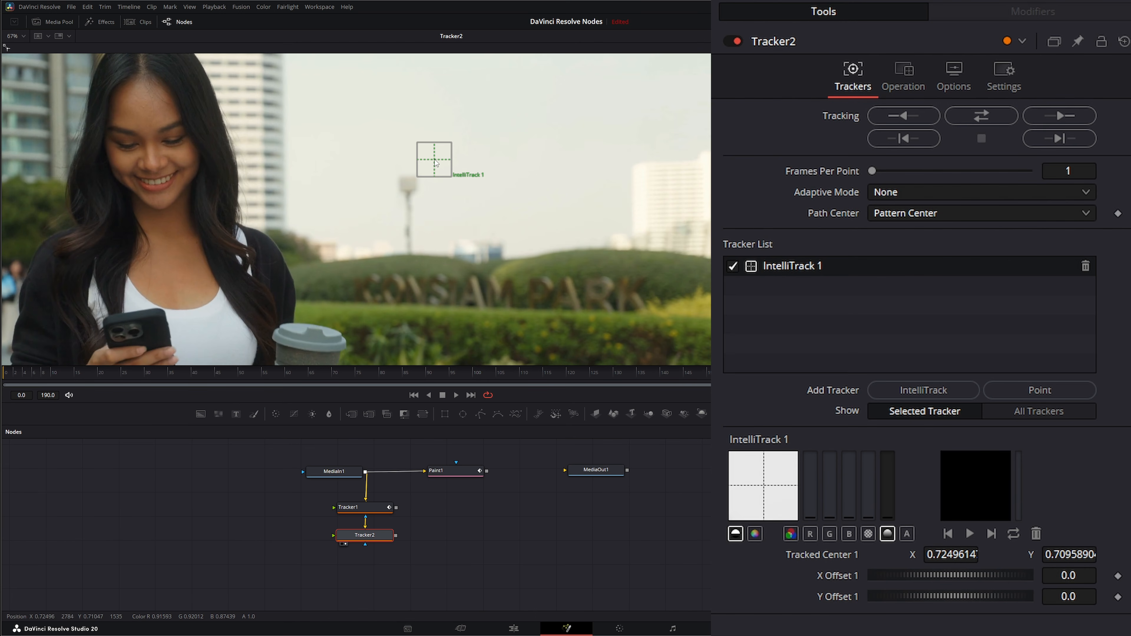
left_click_drag(436, 163, 409, 181)
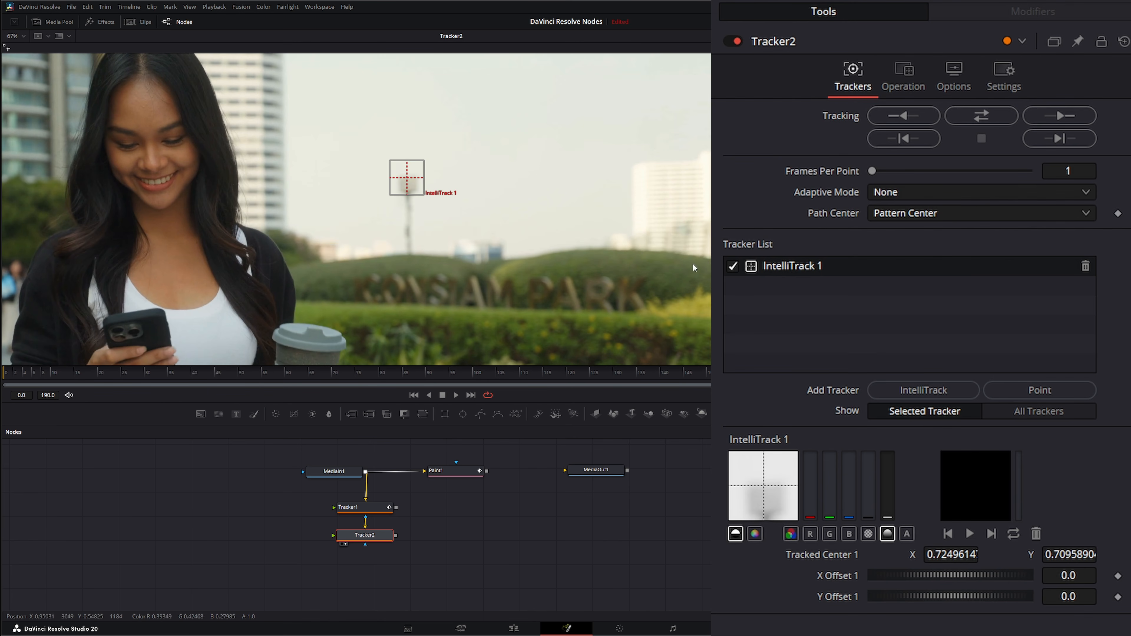
left_click(982, 116)
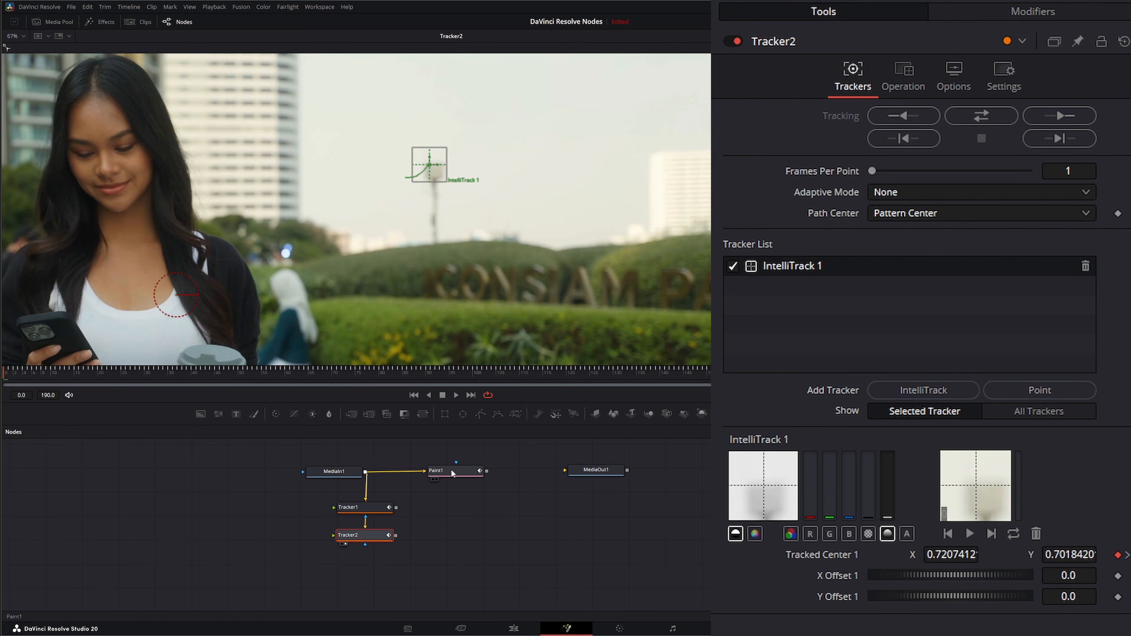
- Display Paint1, play the clip to examine how the stroke follows the lamp post, and deselect the stroke
left_click(432, 480)
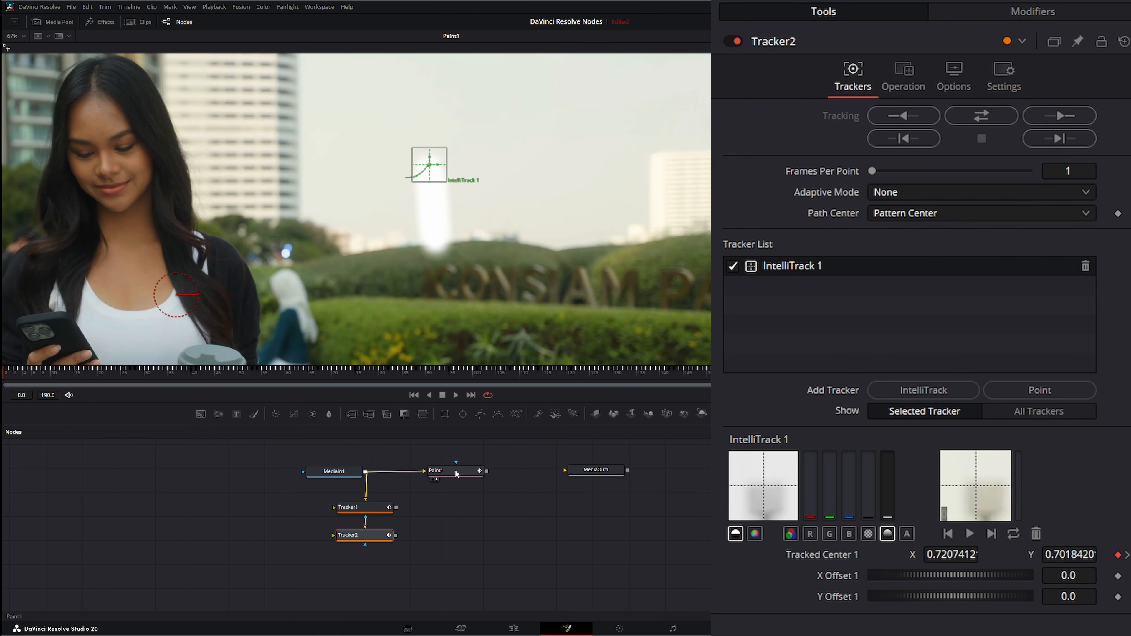
left_click(455, 470)
left_click(456, 395)
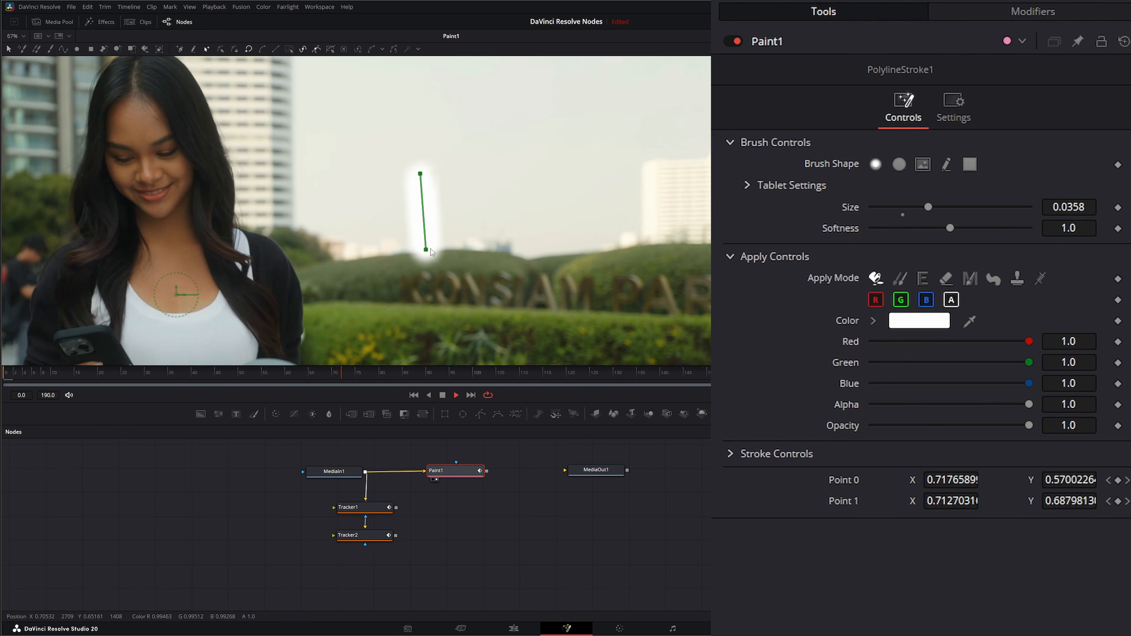
key("space")
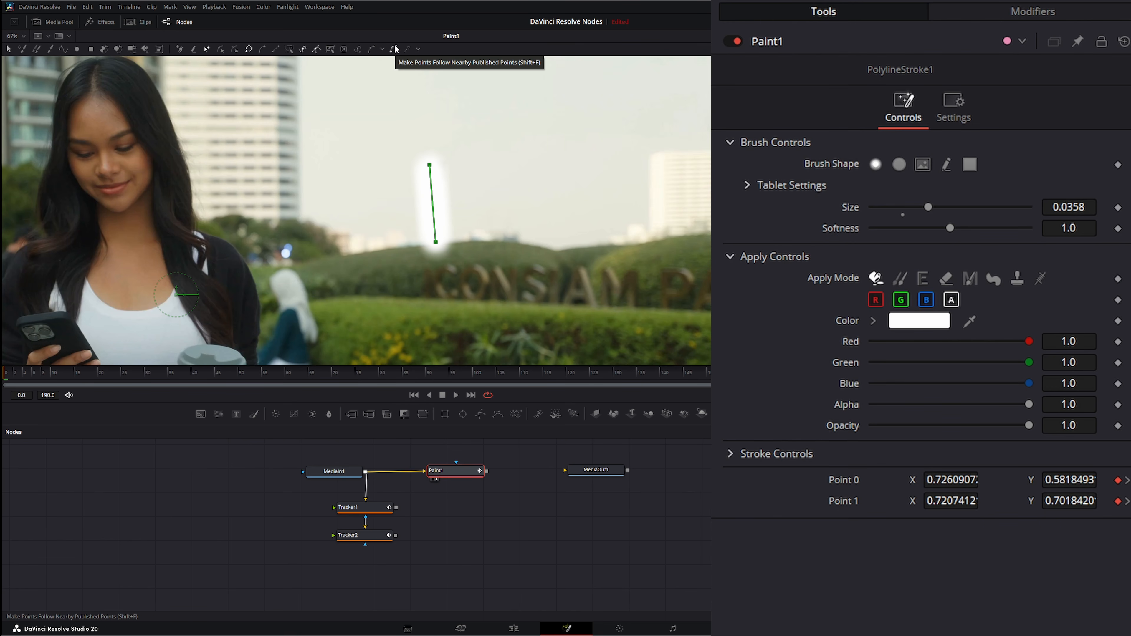
left_click(429, 293)
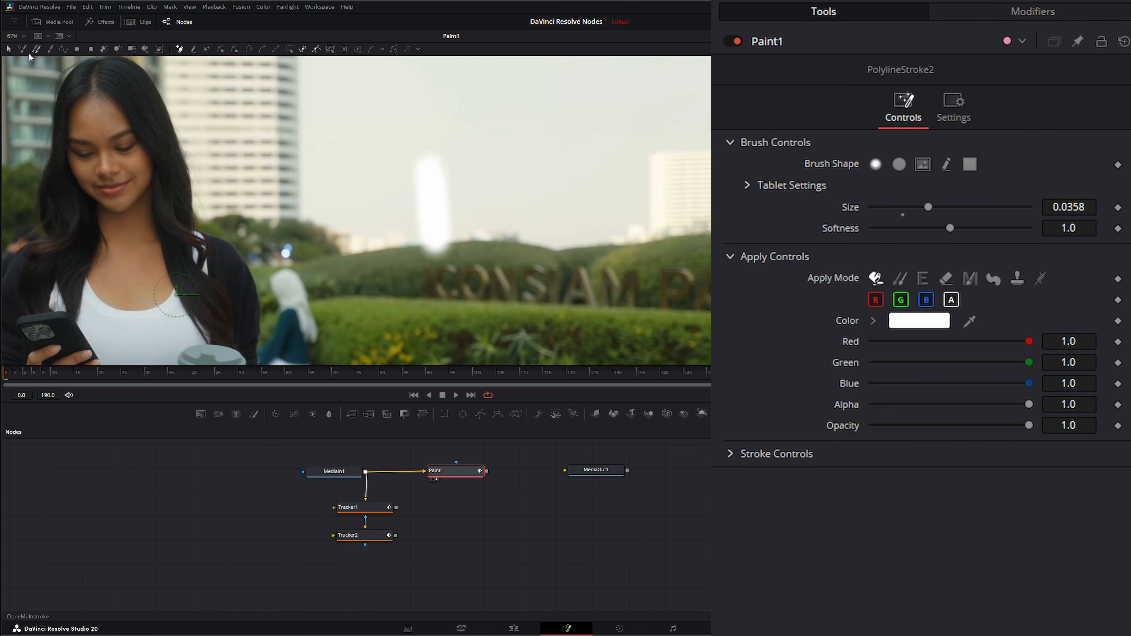
- Insert a point in the middle of the lamp post stroke and play the clip to check whether it follows the track
left_click(8, 49)
left_click_drag(394, 178, 467, 281)
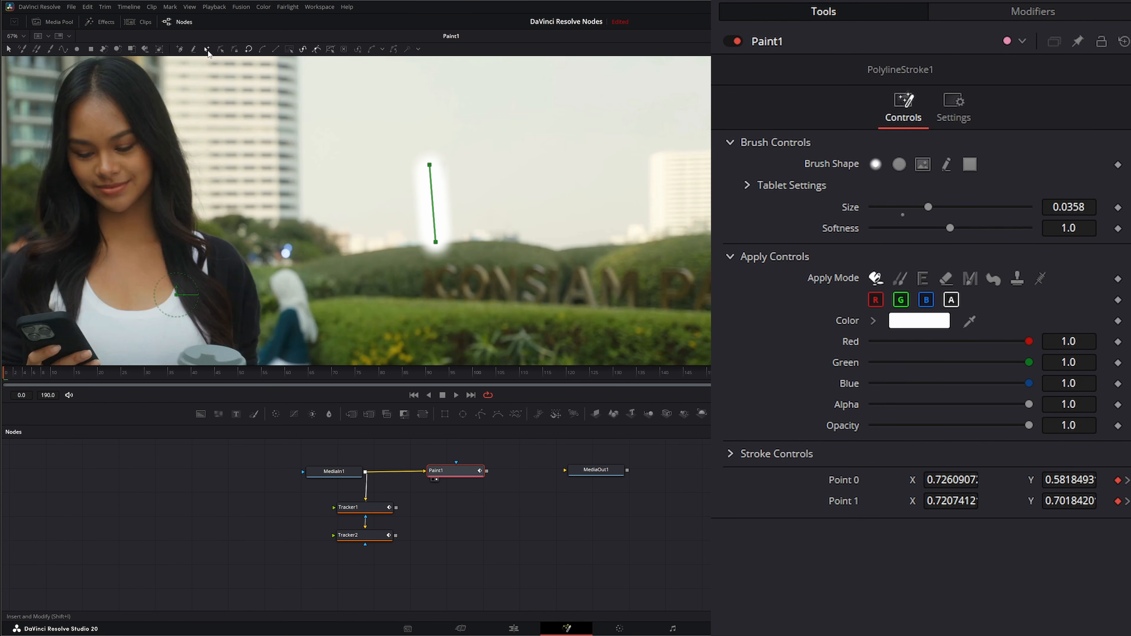
left_click(434, 208)
left_click(457, 395)
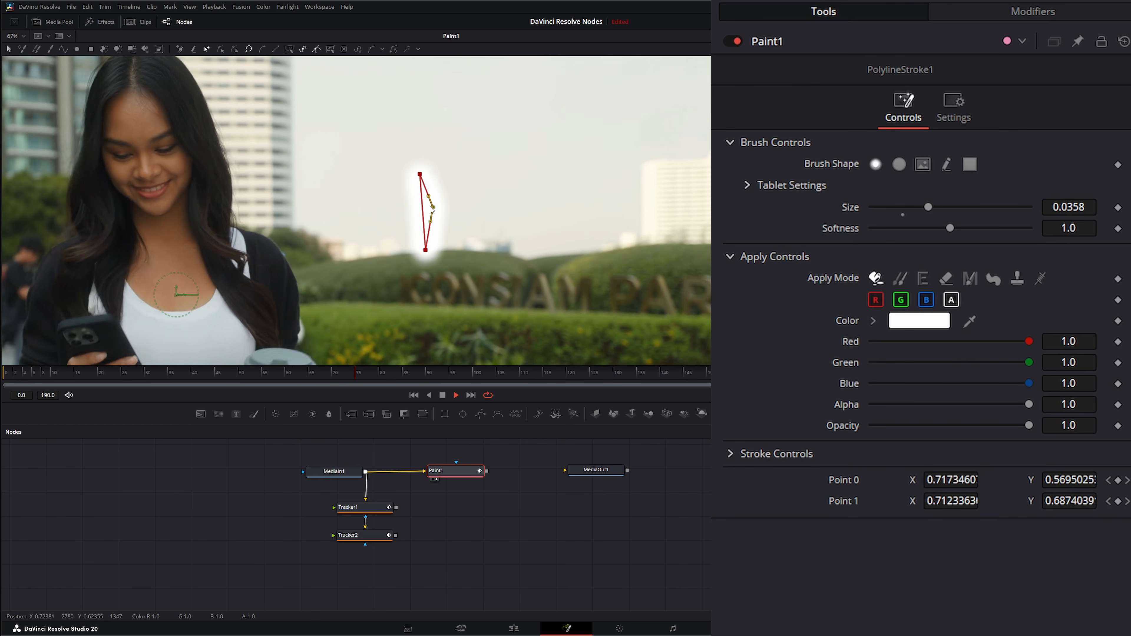
left_click(443, 396)
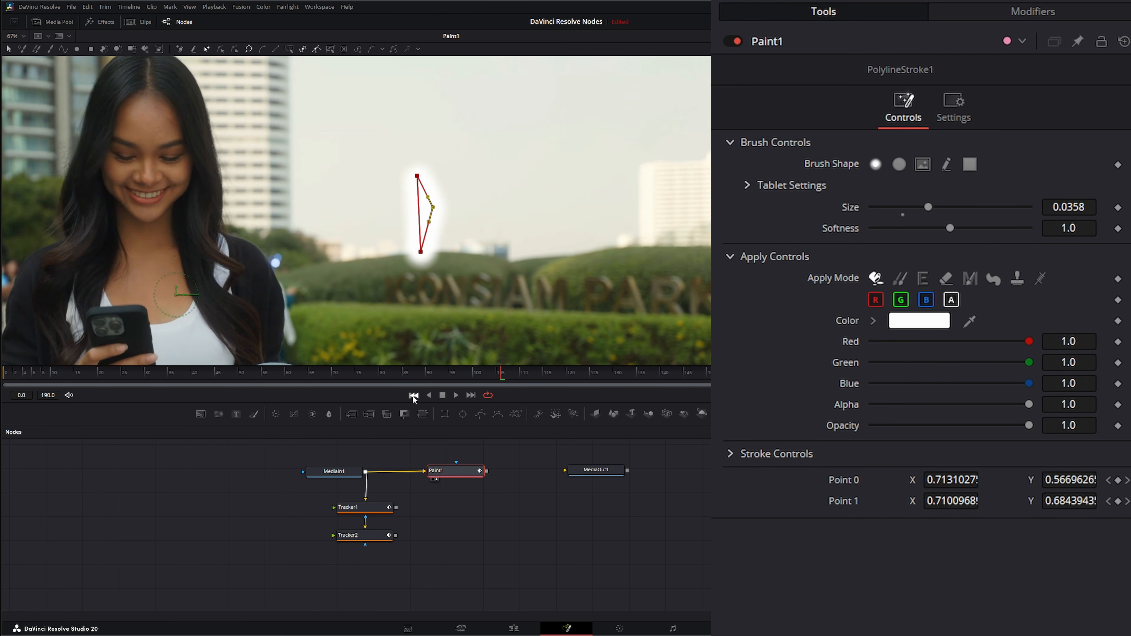
- Return to the first frame, make the middle point follow nearby published points, and play the clip to check it
left_click(413, 396)
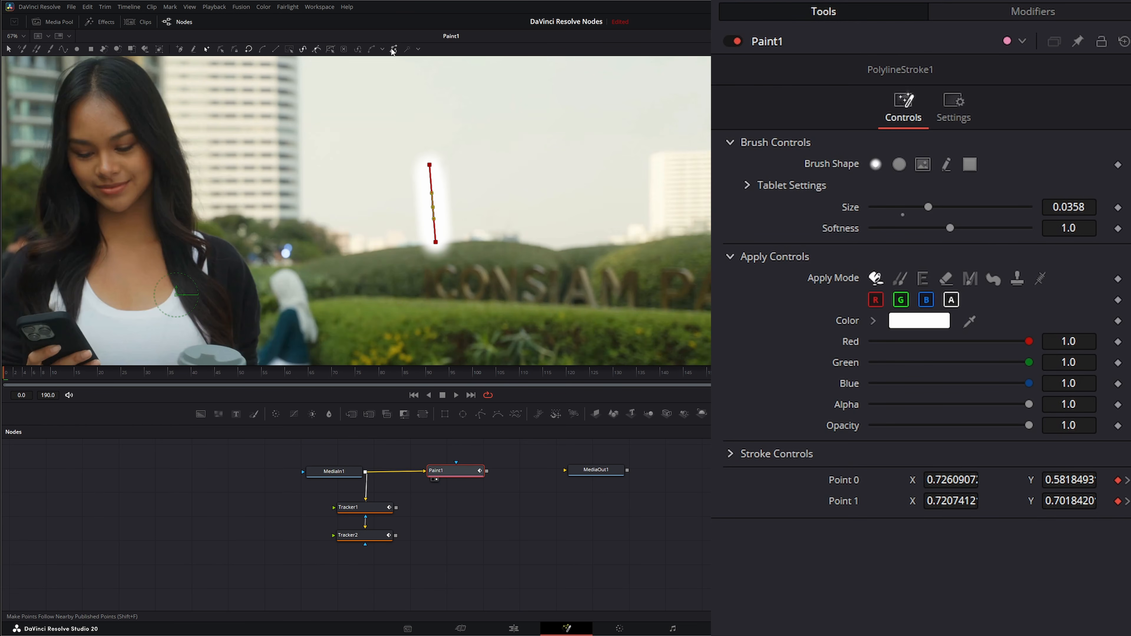
left_click(456, 395)
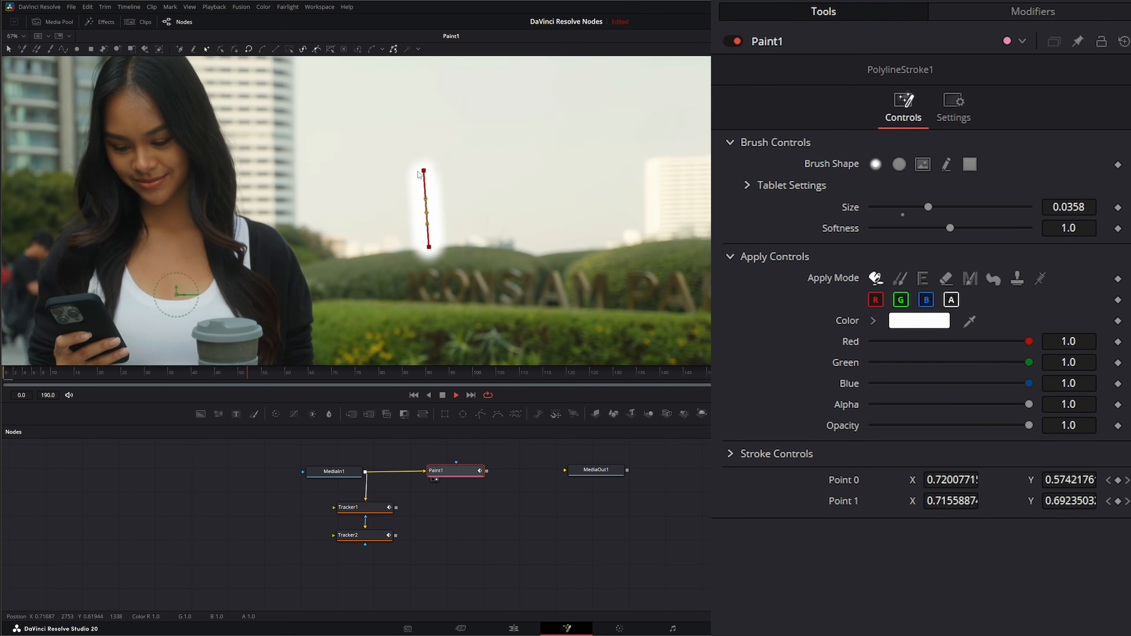
key("space")
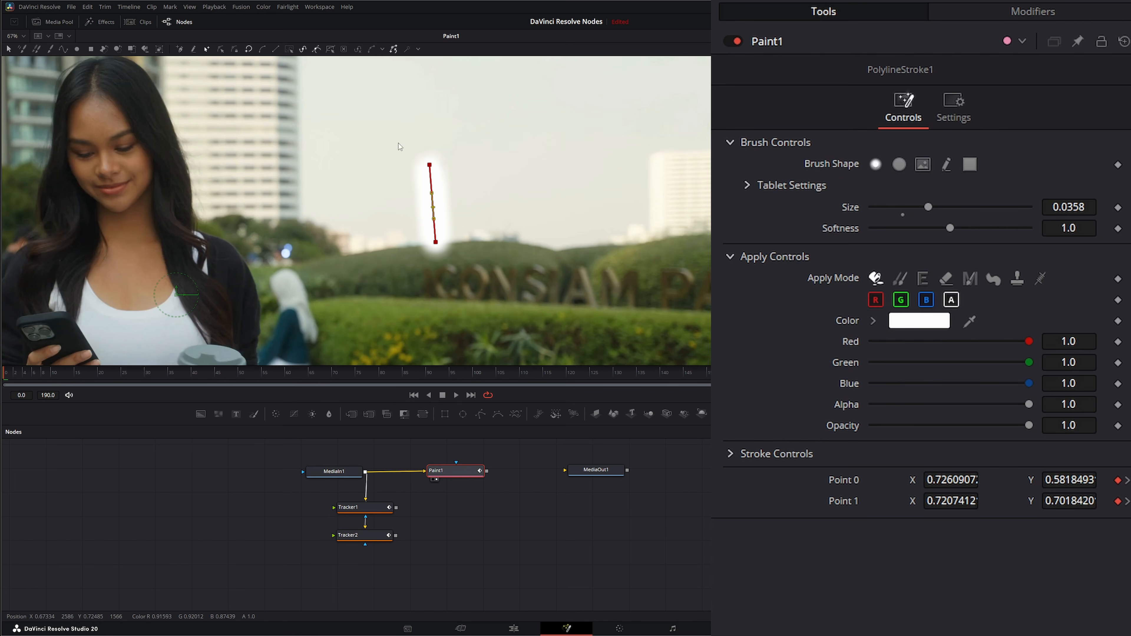
- Draw a white polyline stroke along the roof overhang's edges using Roto Assist, and turn Roto Assist off
left_click(8, 50)
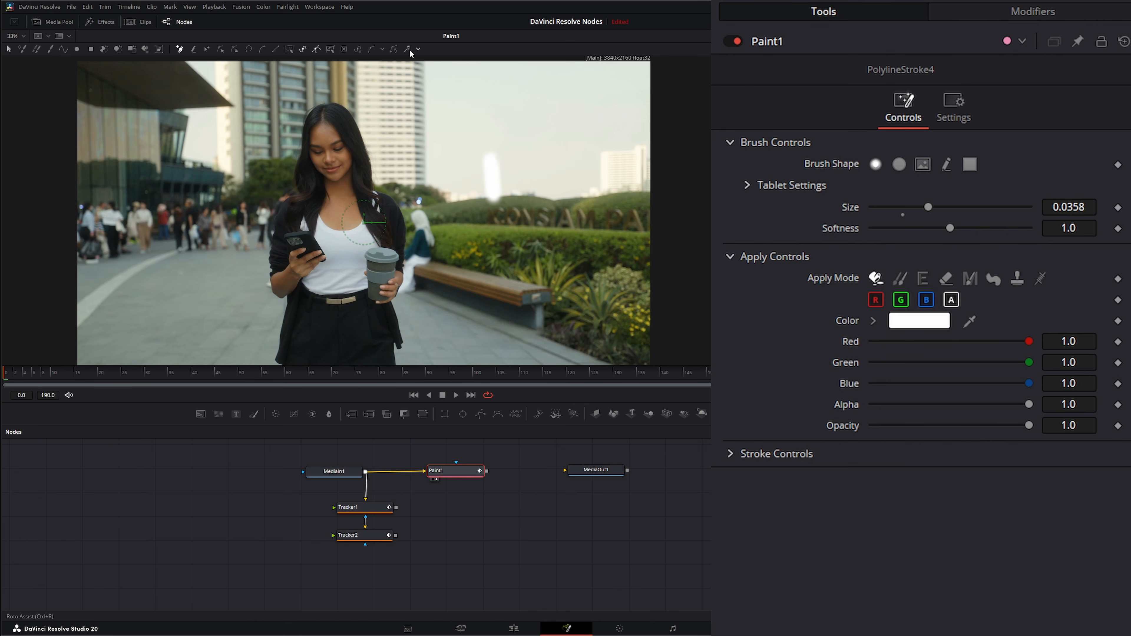
left_click(185, 109)
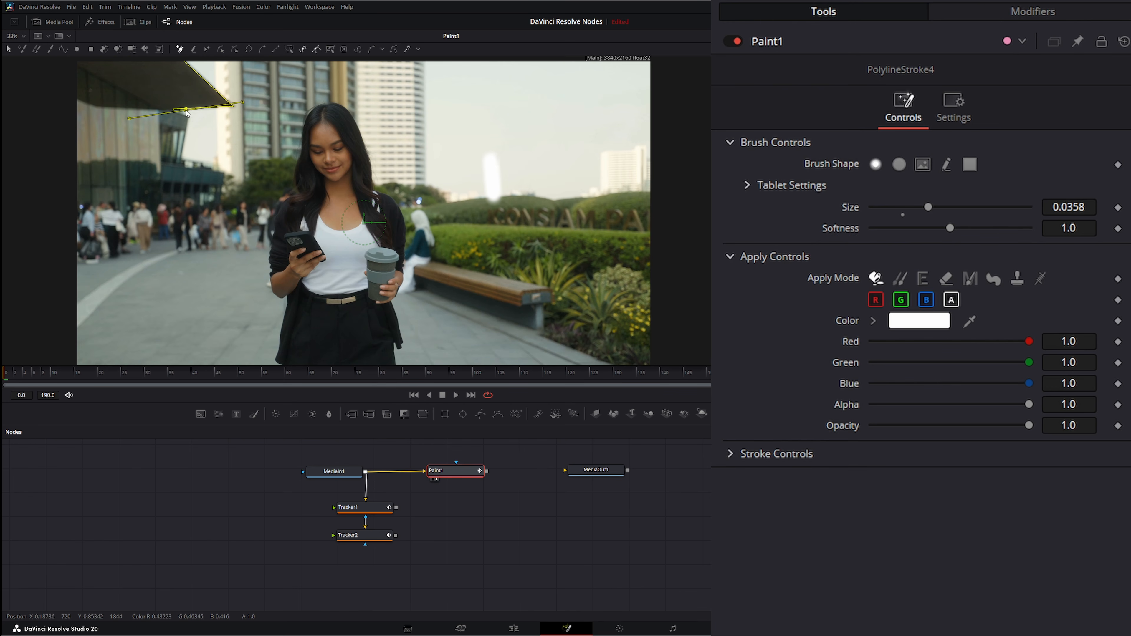
left_click_drag(180, 113, 195, 75)
scroll(195, 117, "up", 2)
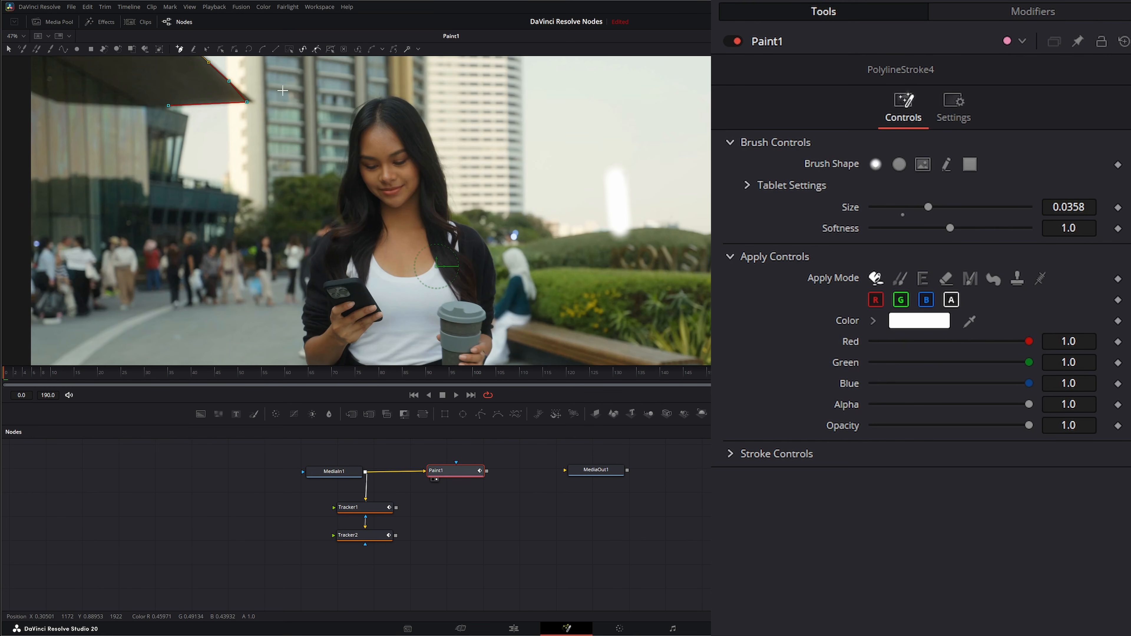
left_click_drag(283, 90, 288, 125)
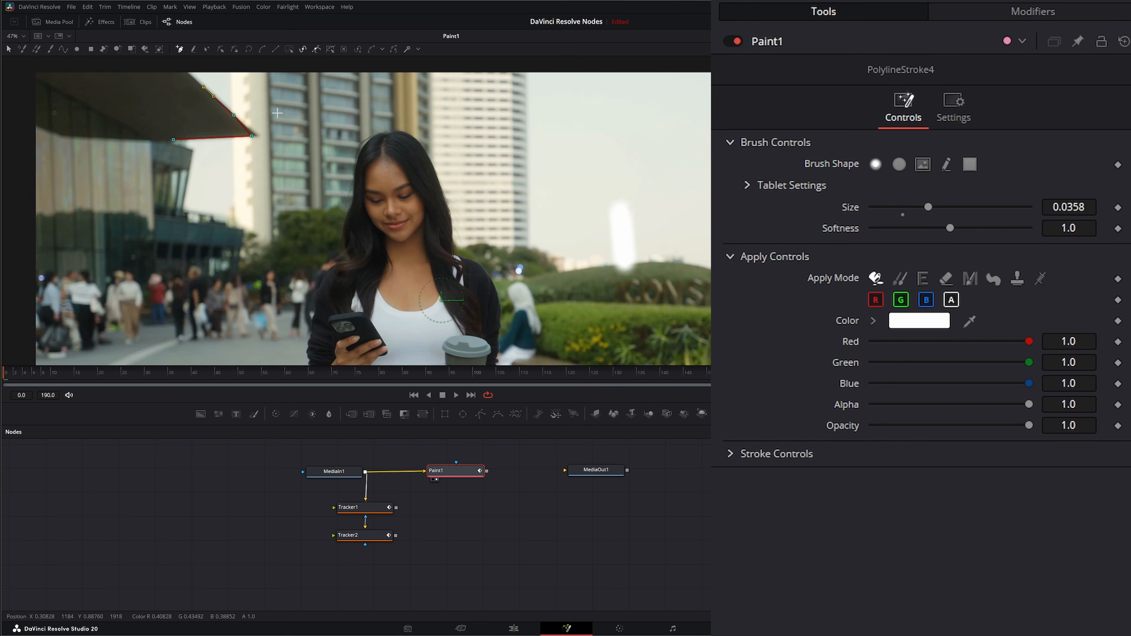
left_click(409, 50)
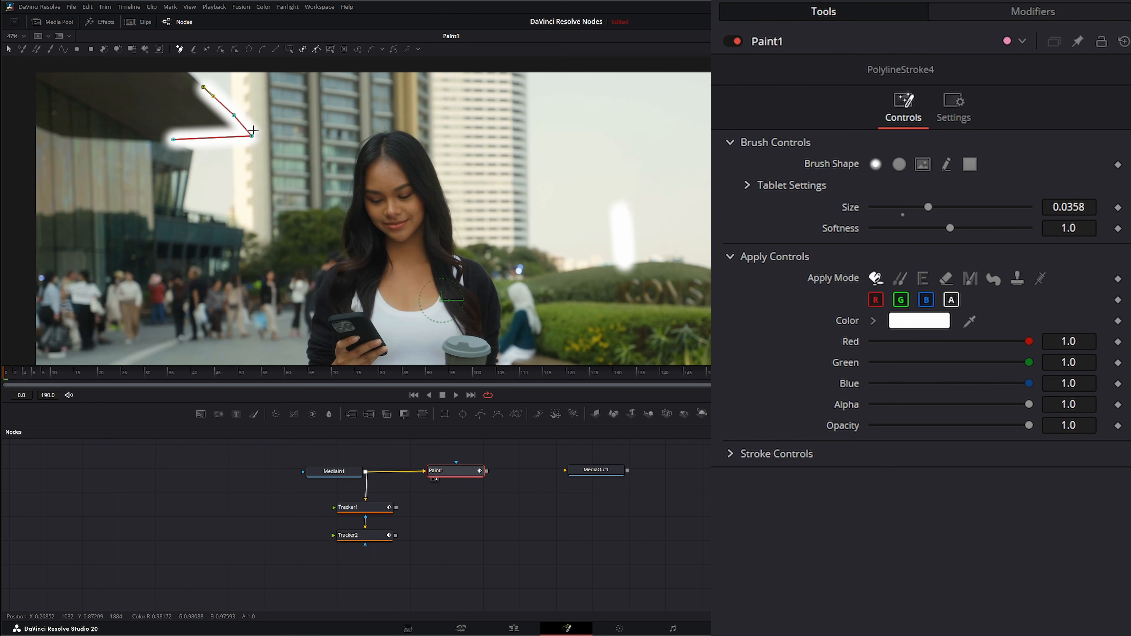
- Play the clip to examine the roof stroke against the moving footage, and return to the first frame
left_click(456, 394)
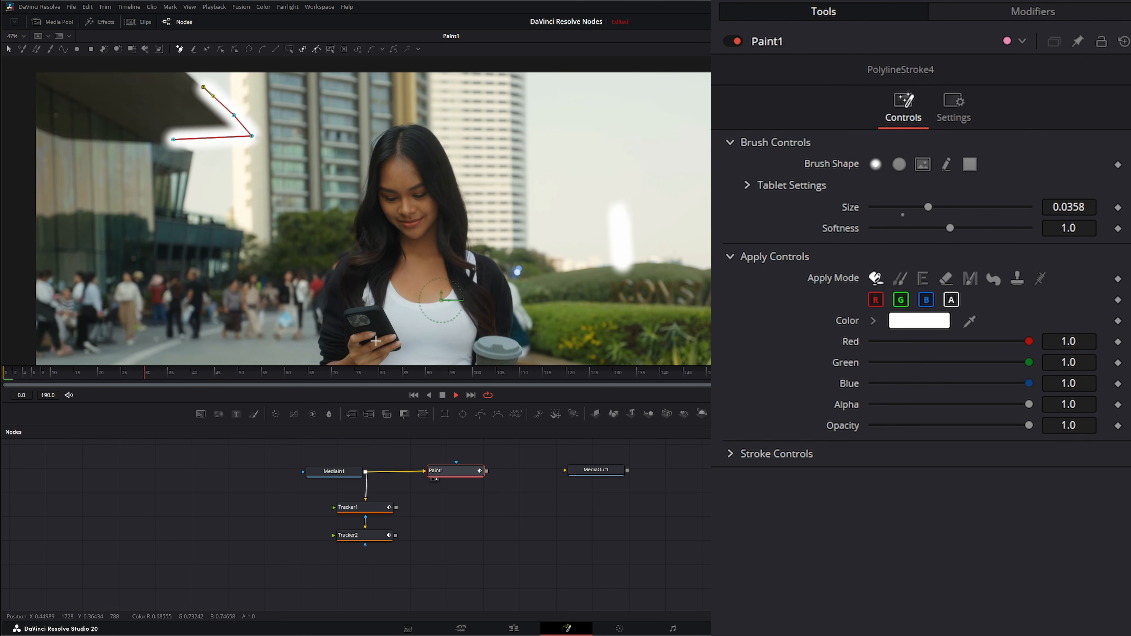
left_click(443, 395)
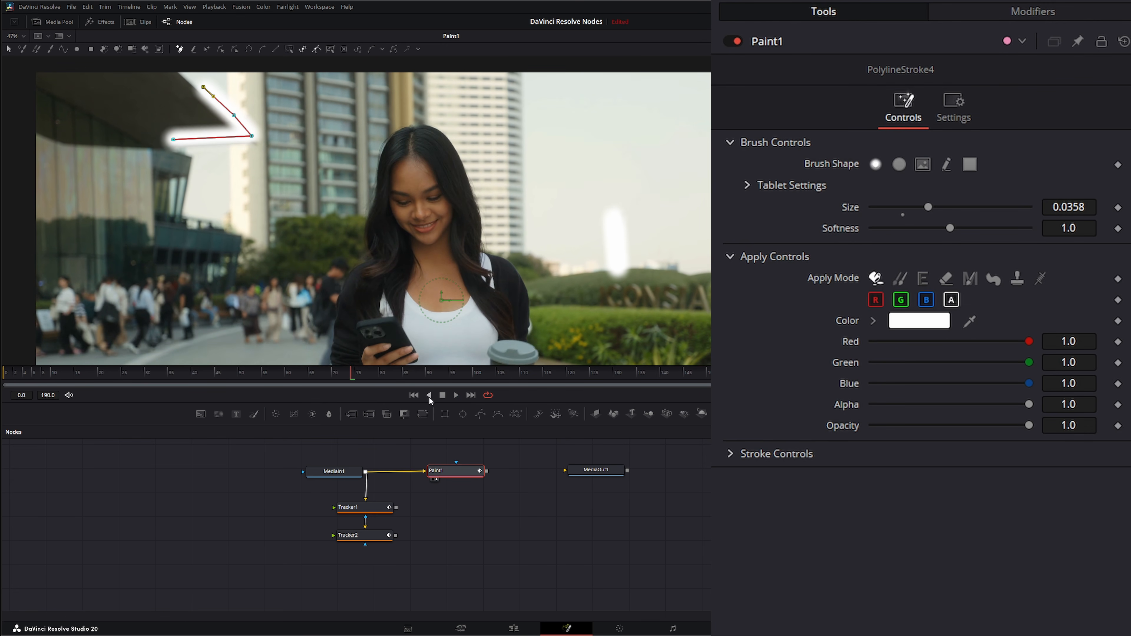
left_click(413, 396)
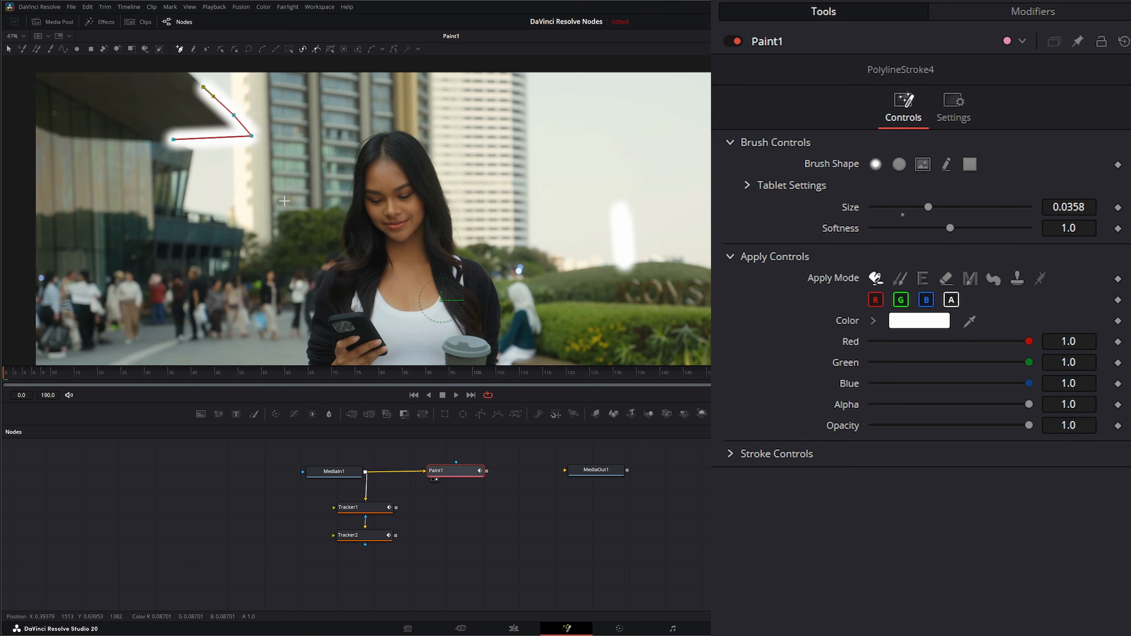
- Delete the Tracker1, Tracker2 and Paint1 nodes
left_click_drag(477, 552, 268, 497)
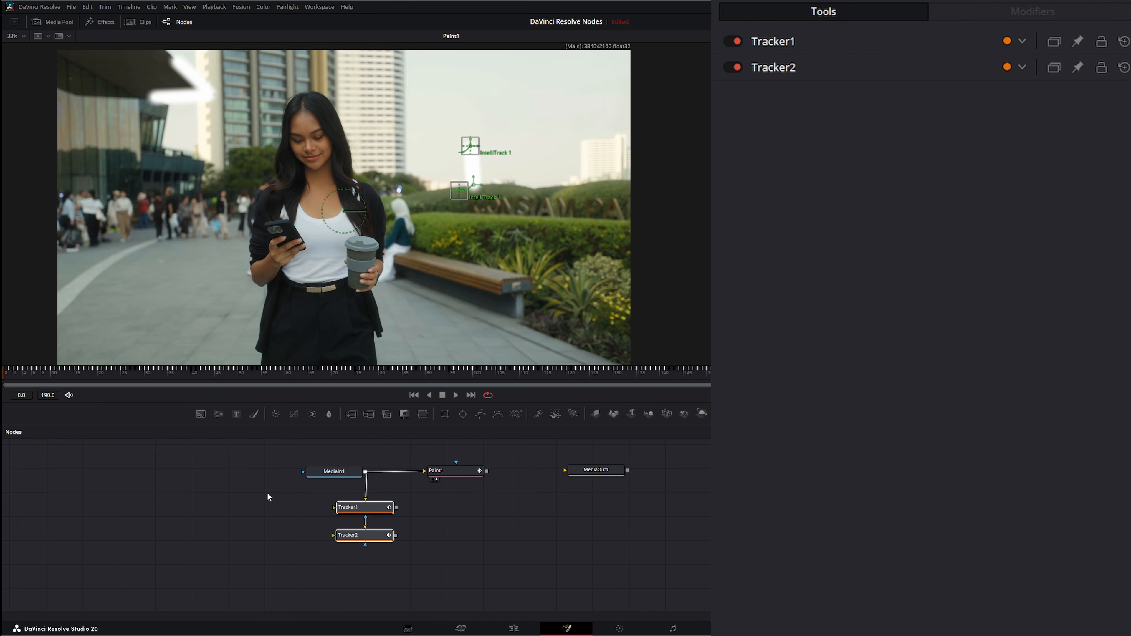
key("Delete")
left_click_drag(411, 445, 501, 503)
key("Delete")
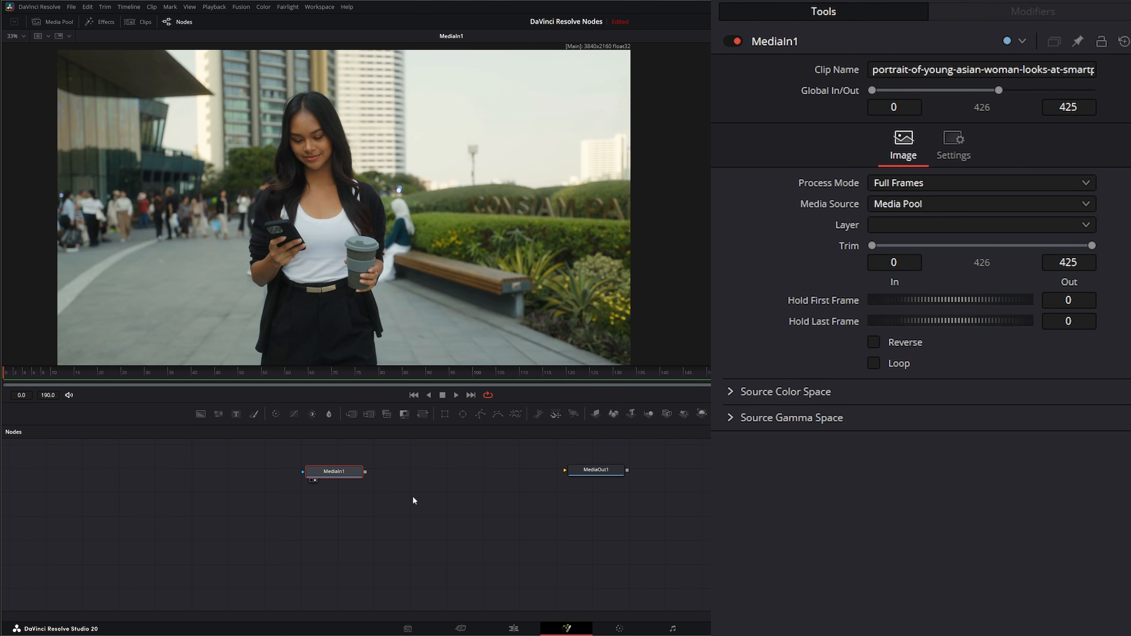
- Add a new Paint node after MediaIn1, display it in the viewer, and show its modifiers
key("shift+space")
type("p")
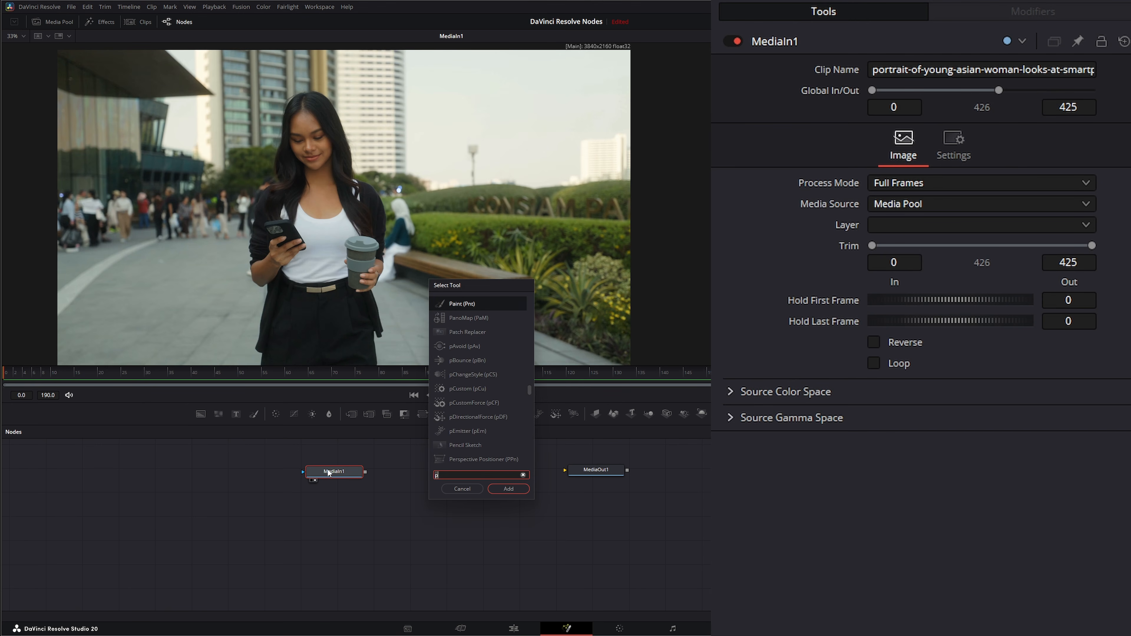
key("Return")
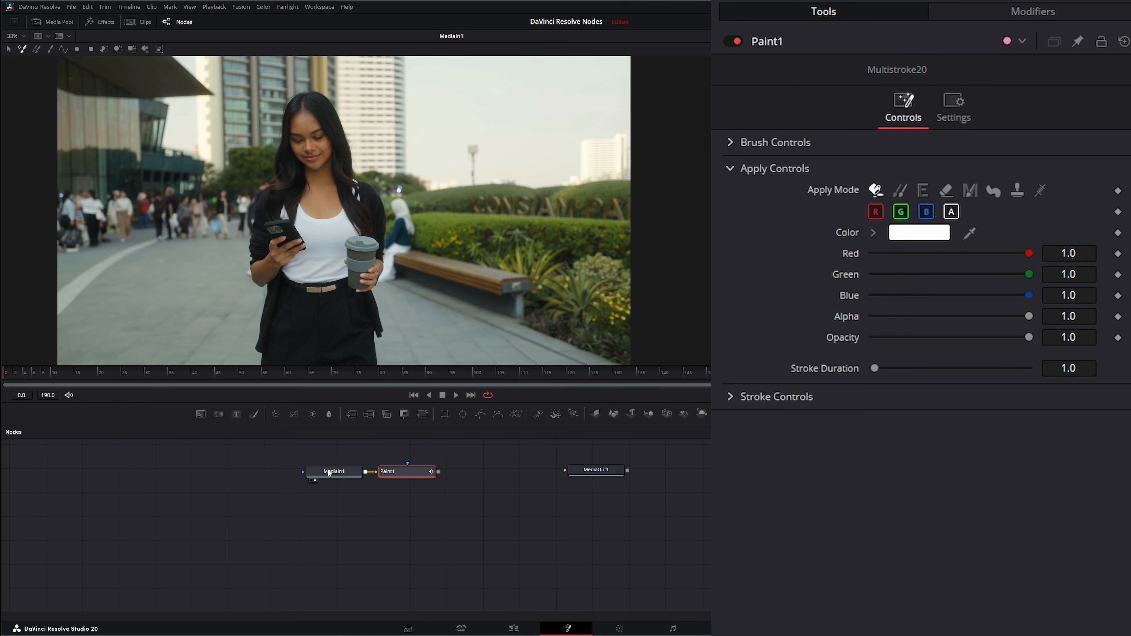
key("1")
left_click(1010, 17)
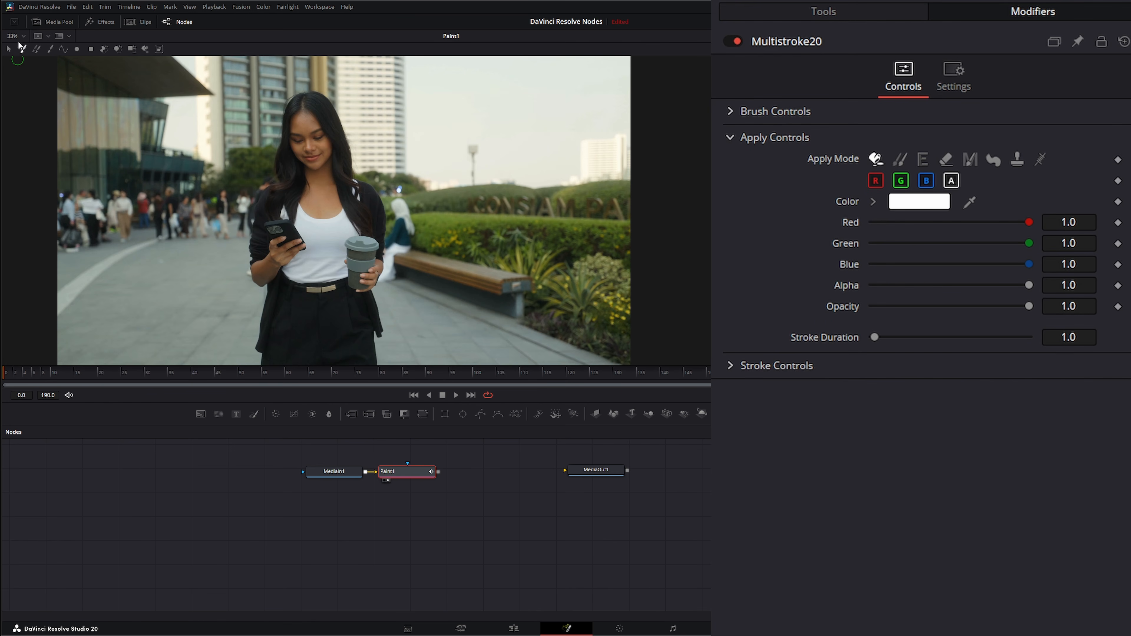
- Draw a white circle over the crowd, move its center to about X 0.229, Y 0.552, and enlarge its radius to about 0.07
left_click(77, 48)
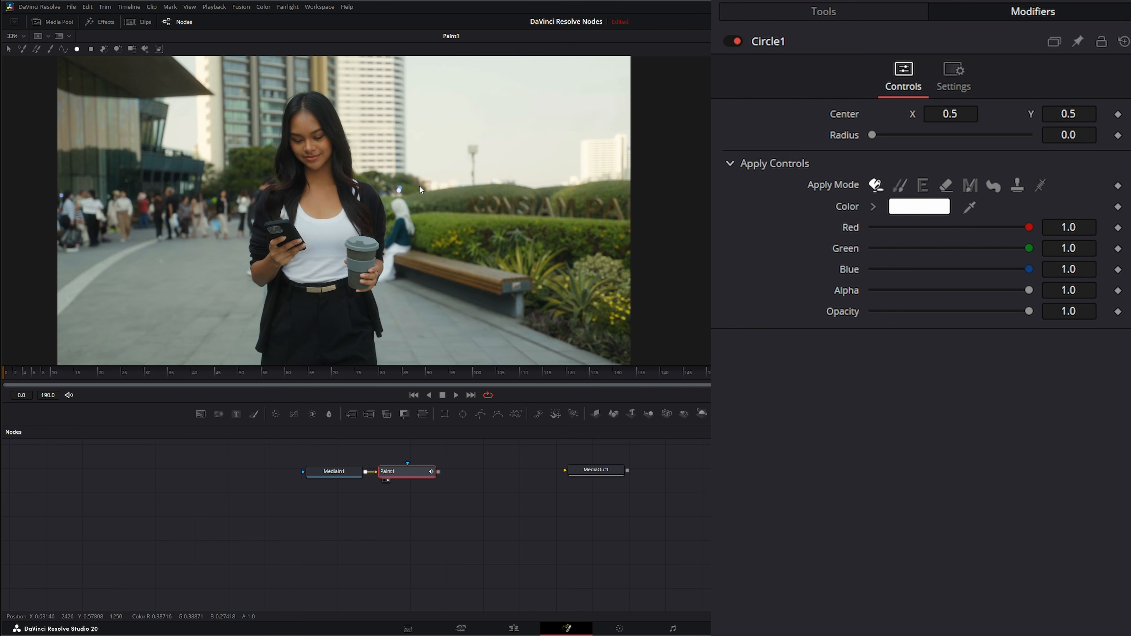
left_click_drag(159, 183, 173, 204)
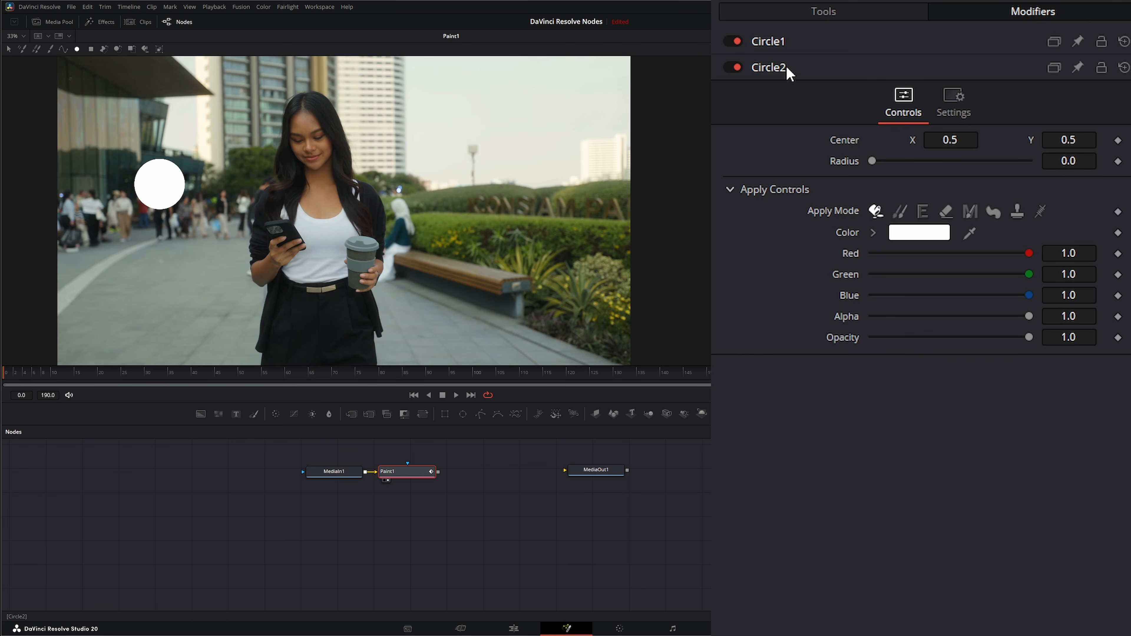
left_click(776, 44)
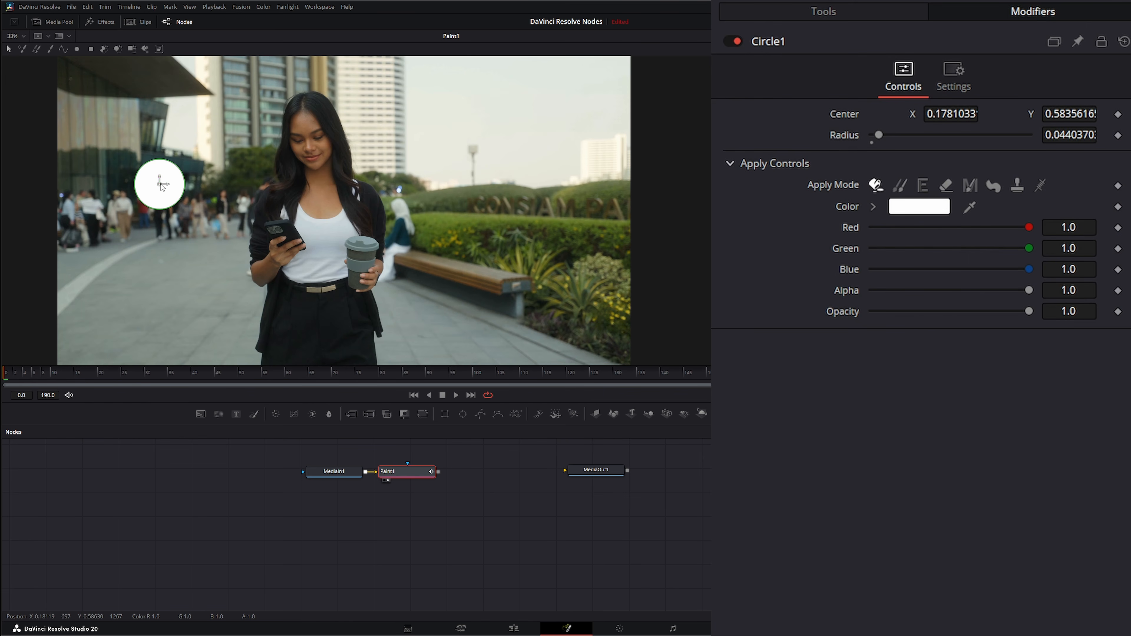
left_click_drag(161, 184, 188, 238)
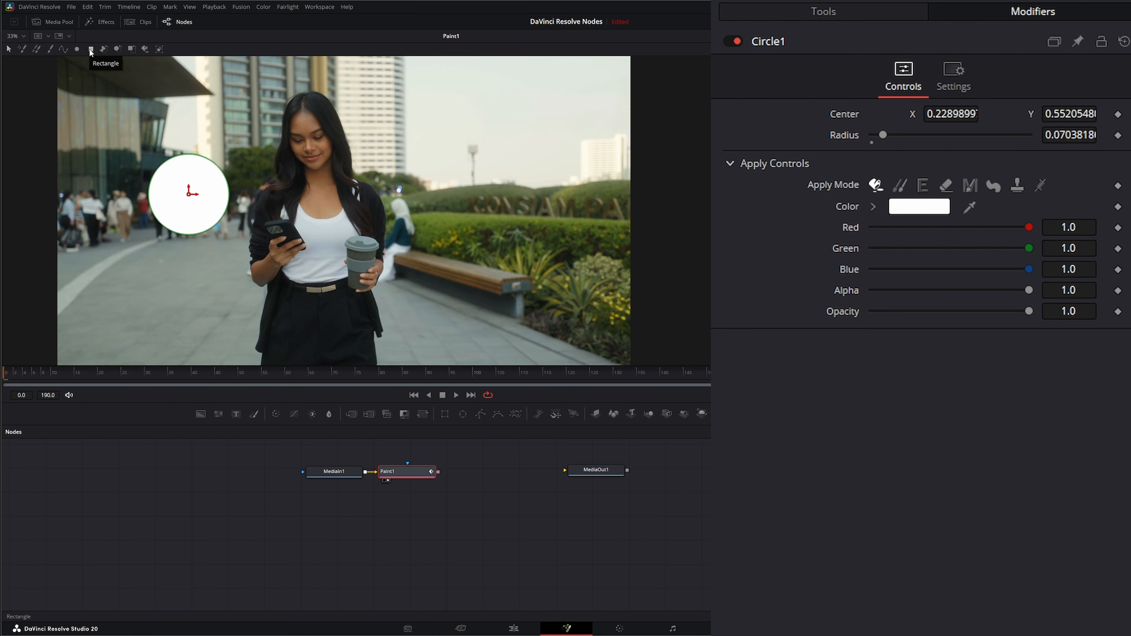
- Draw two white rectangles, one on the pavement below the circle and one beside the roof overhang
left_click(91, 49)
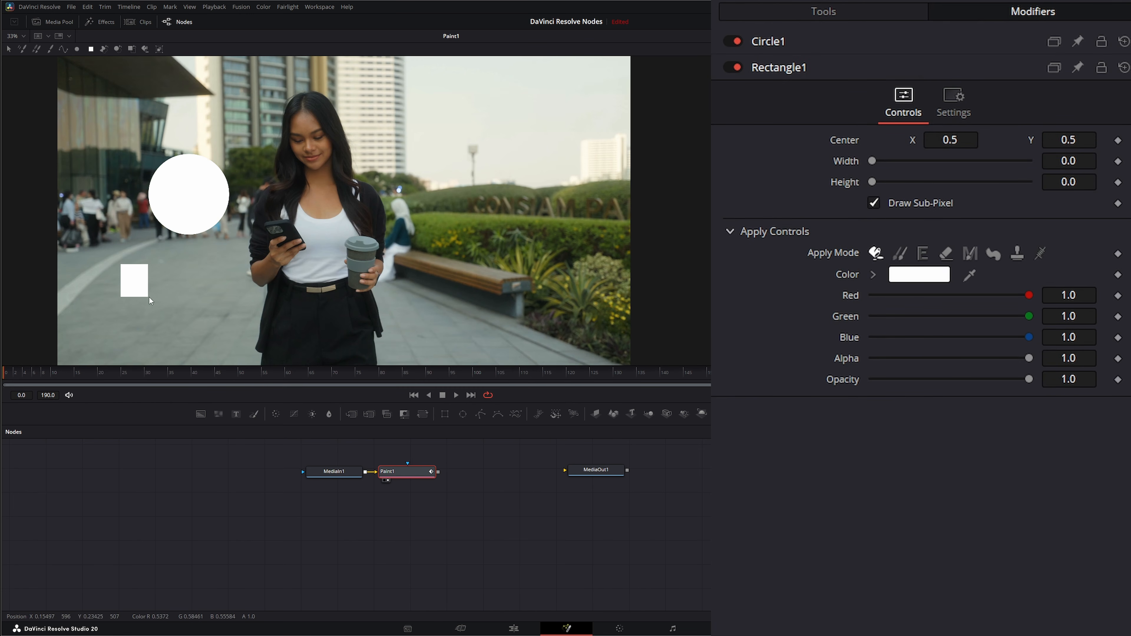
left_click_drag(149, 298, 199, 304)
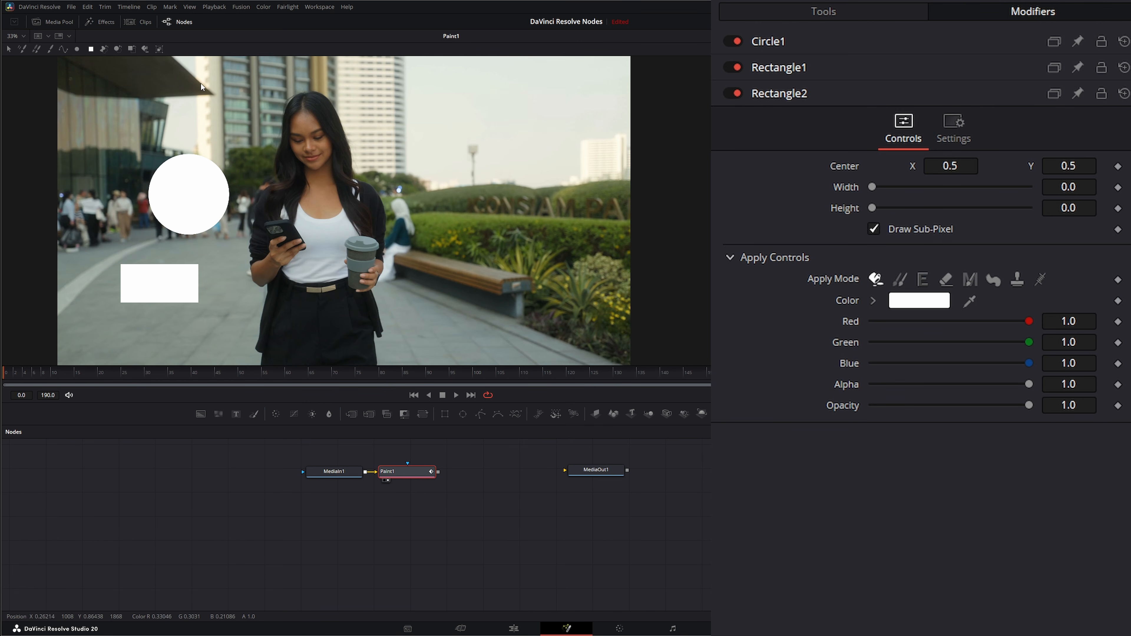
left_click_drag(248, 106, 262, 117)
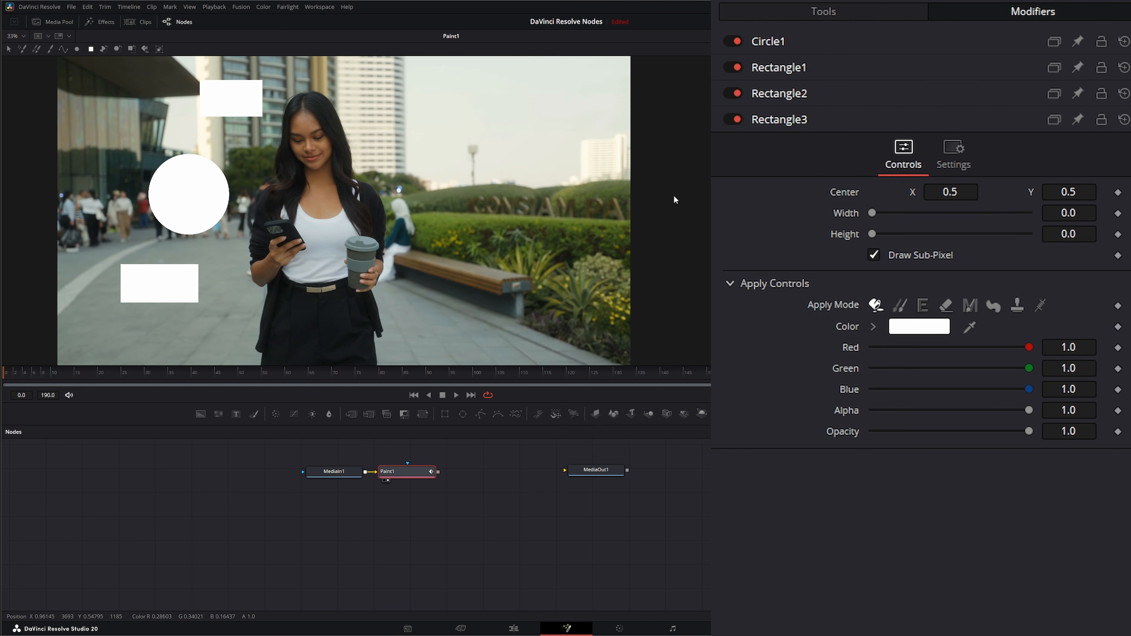
- Reset Paint1 to clear the circle and both rectangles
left_click(853, 13)
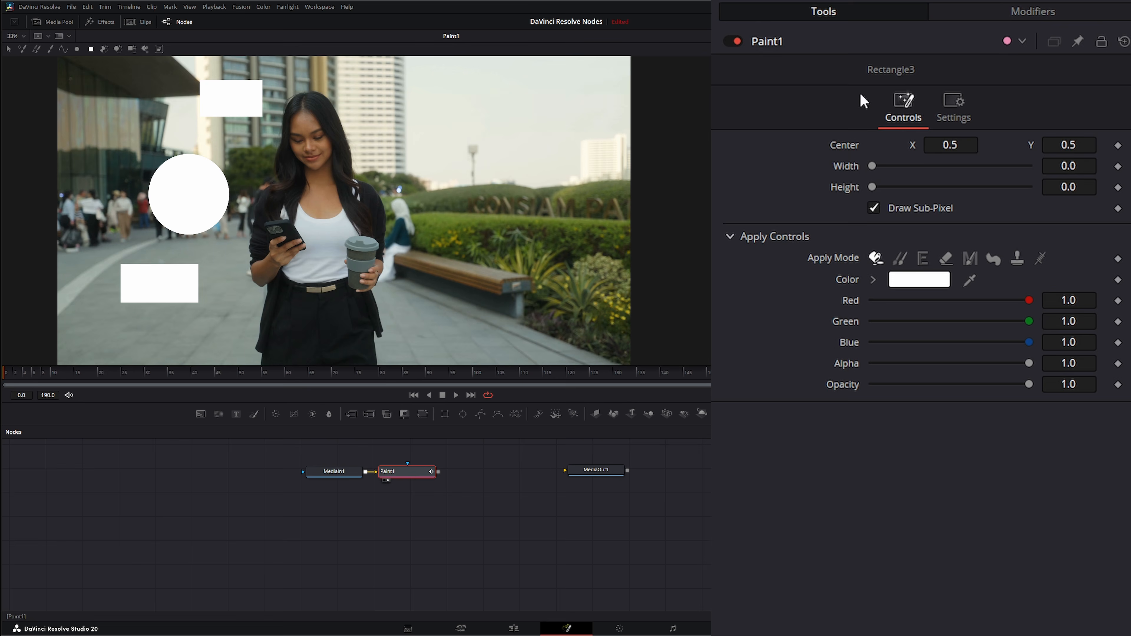
left_click(1123, 42)
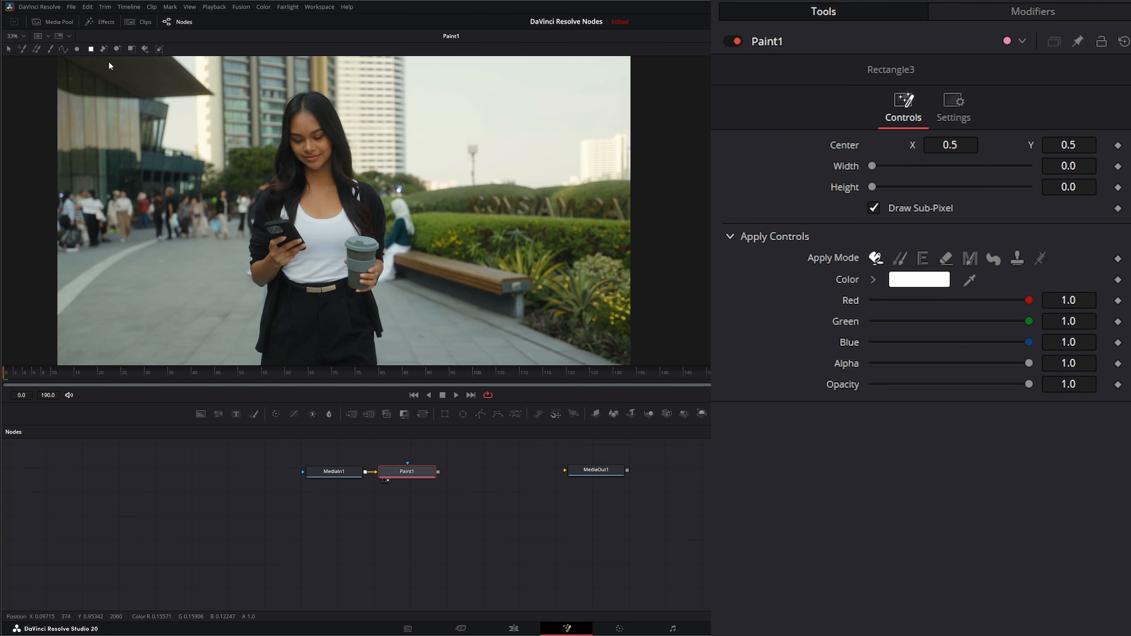
left_click(92, 51)
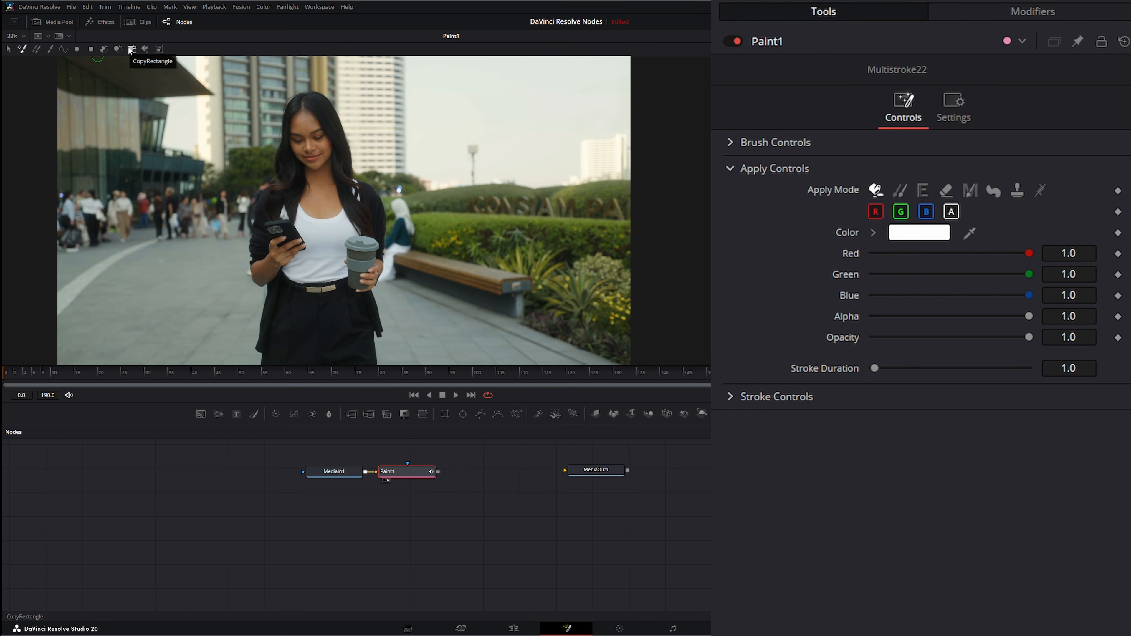
- Draw a closed CopyPolyLine shape around the crowd in front of the glass building
left_click(102, 50)
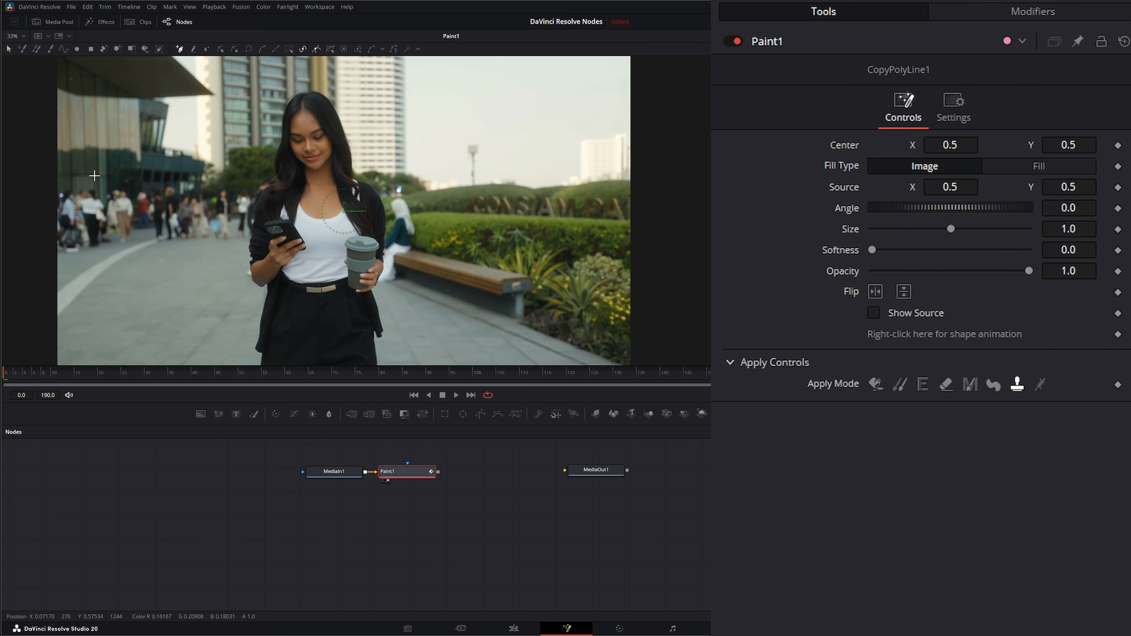
left_click(113, 149)
left_click(96, 200)
left_click(95, 229)
left_click_drag(95, 228, 183, 190)
left_click_drag(177, 148, 142, 137)
left_click(132, 135)
left_click(114, 149)
- Move the copied region over the woman with its center at about X 0.80, Y 0.51, and enable Show Source
left_click(9, 50)
mouse_move(36, 107)
left_mouse_down()
mouse_move(124, 279)
mouse_move(230, 303)
left_mouse_up()
left_click(874, 313)
left_click_drag(345, 213, 519, 208)
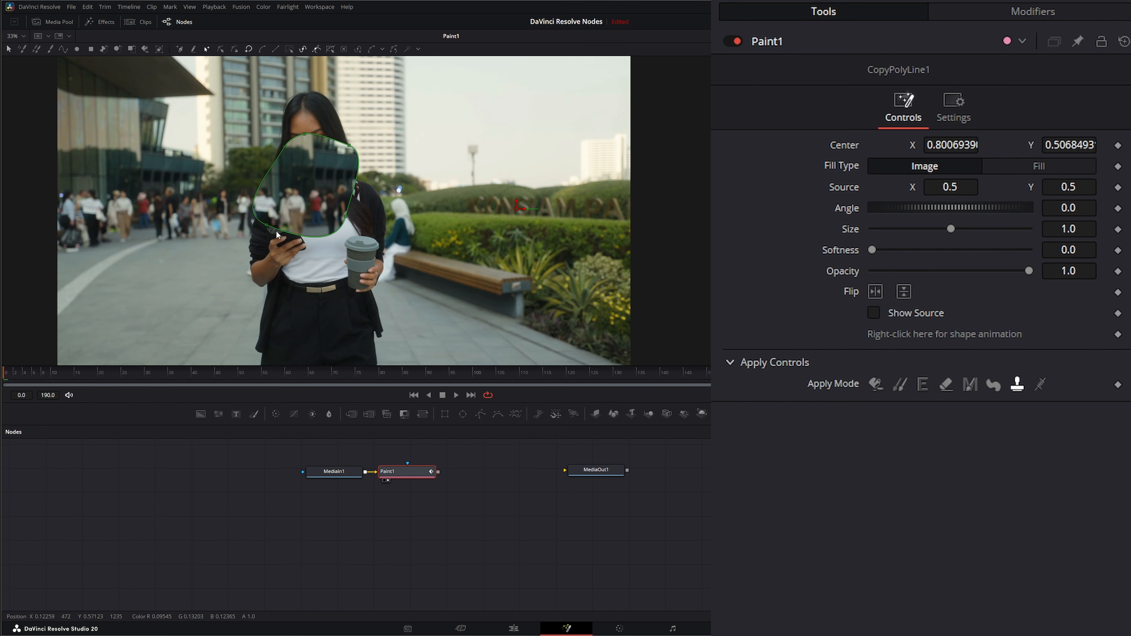
left_click(875, 314)
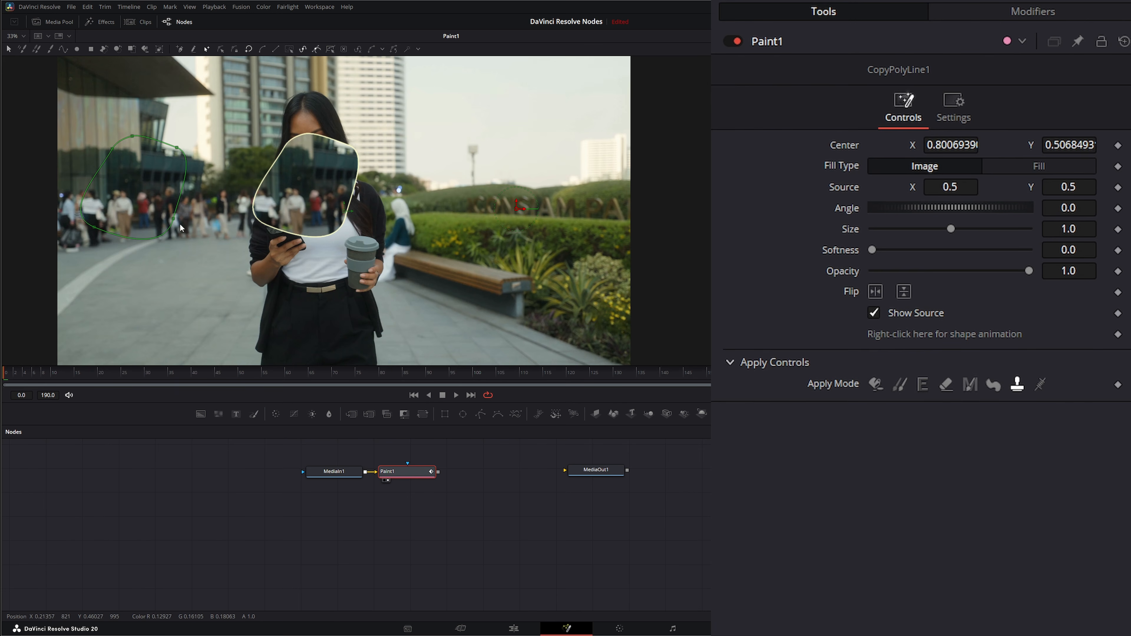
- Widen the source outline around the crowd by moving its points outward, and play the clip to check the copy
left_click_drag(173, 219, 193, 208)
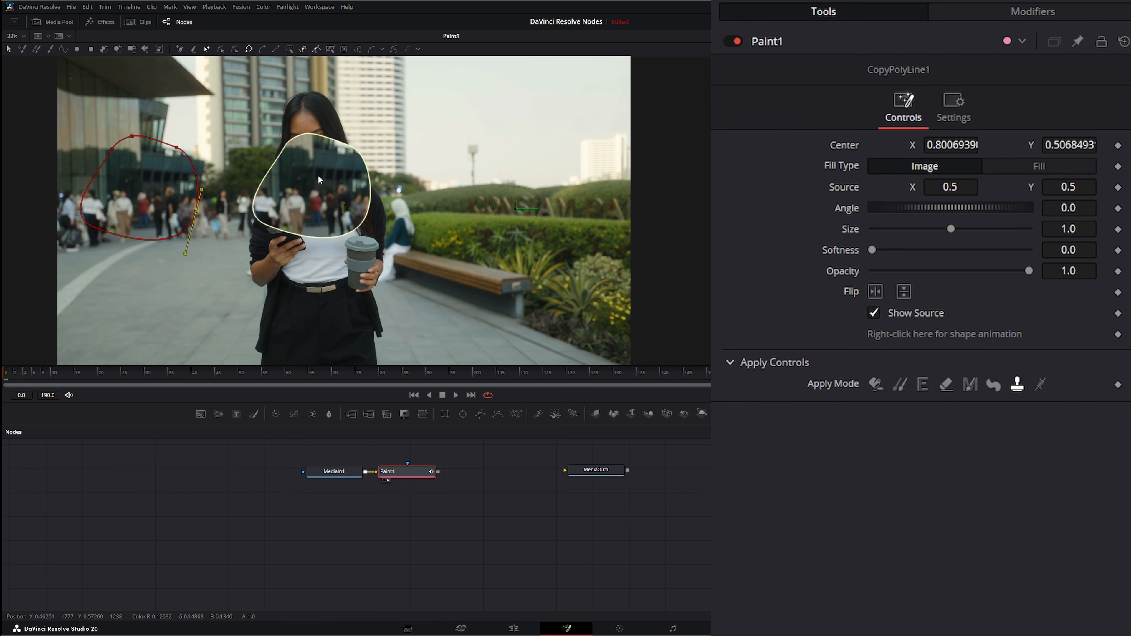
key("space")
left_click_drag(197, 215, 228, 217)
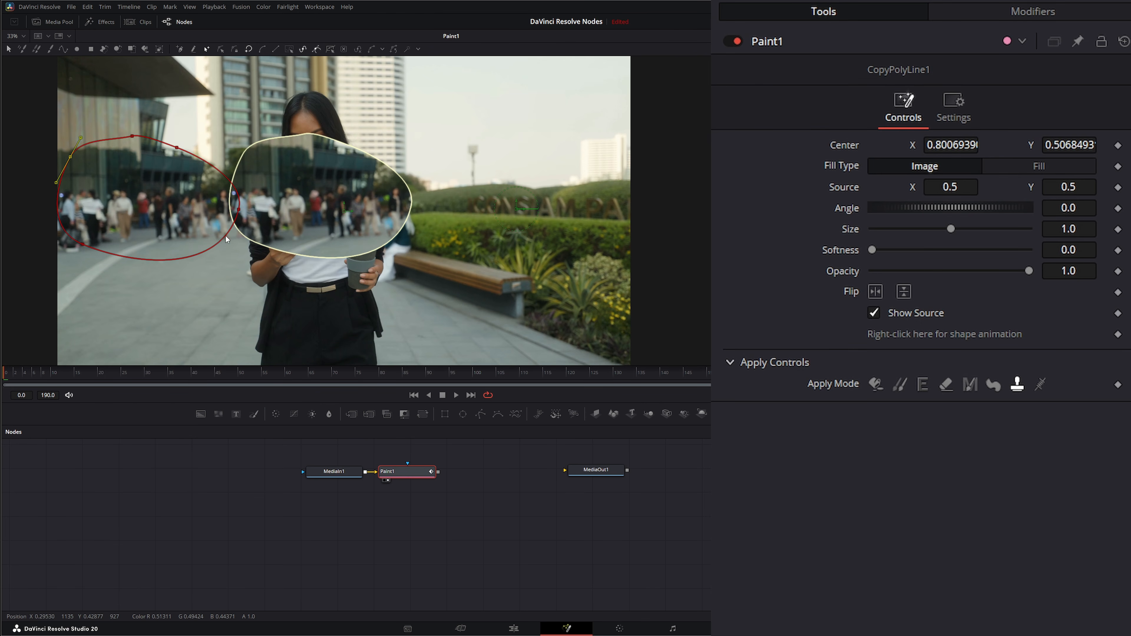
mouse_move(239, 209)
left_mouse_down()
mouse_move(281, 191)
mouse_move(259, 190)
left_mouse_up()
left_click(457, 395)
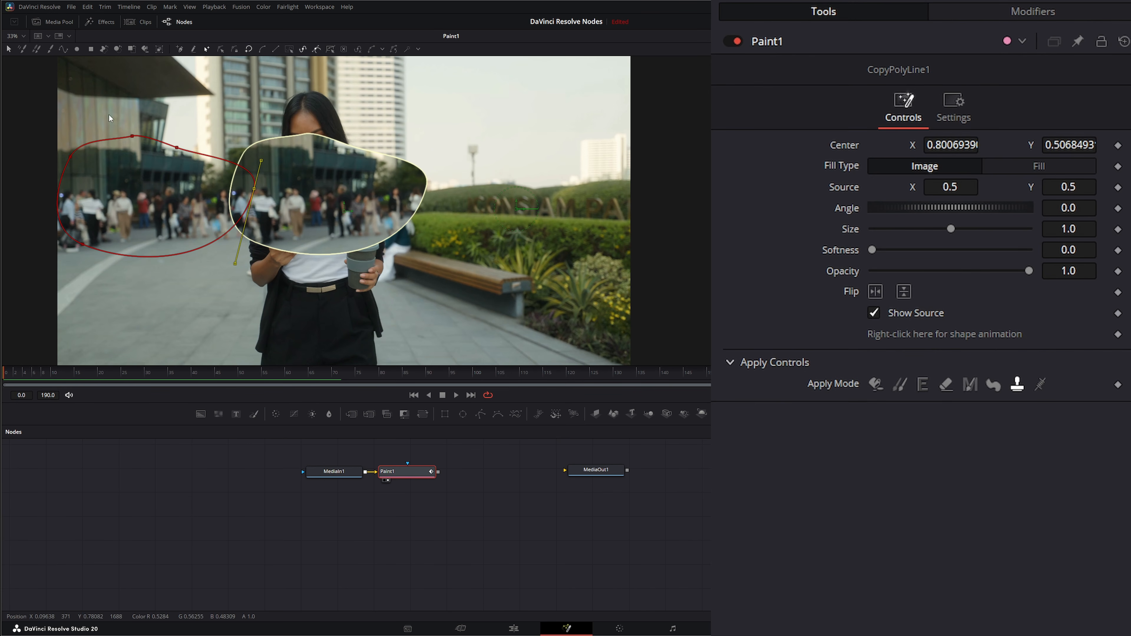
- Clone a CopyEllipse area of hedge and sky onto the woman's chest, show its source, and move the source to about X 0.82, Y 0.83
left_click(117, 48)
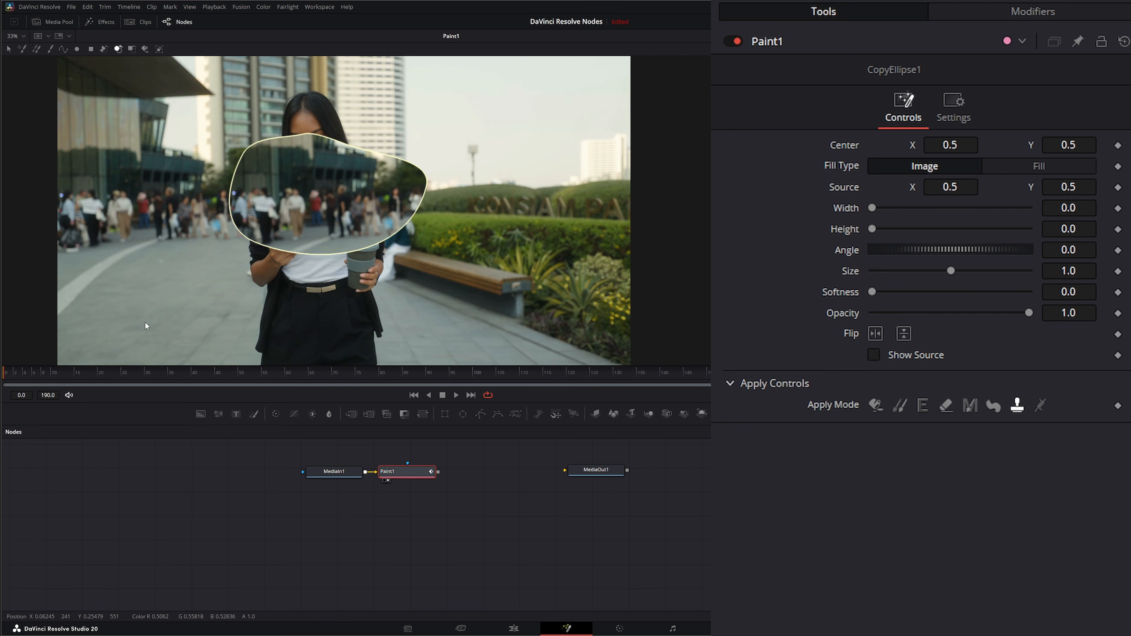
left_click_drag(487, 188, 539, 213)
left_click_drag(487, 187, 299, 212)
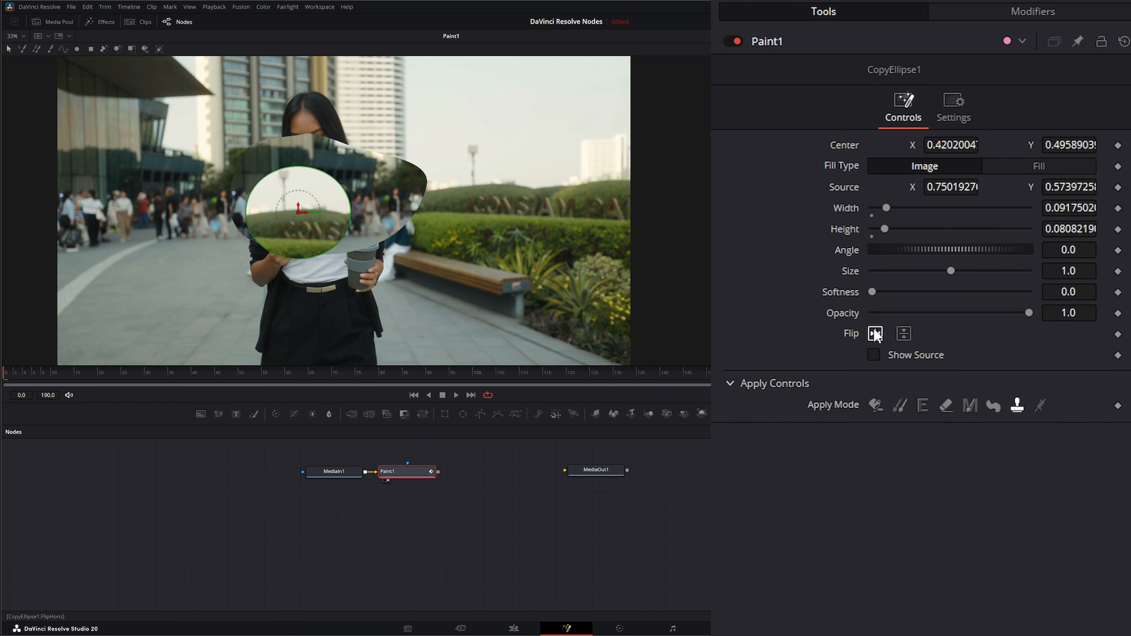
left_click(874, 355)
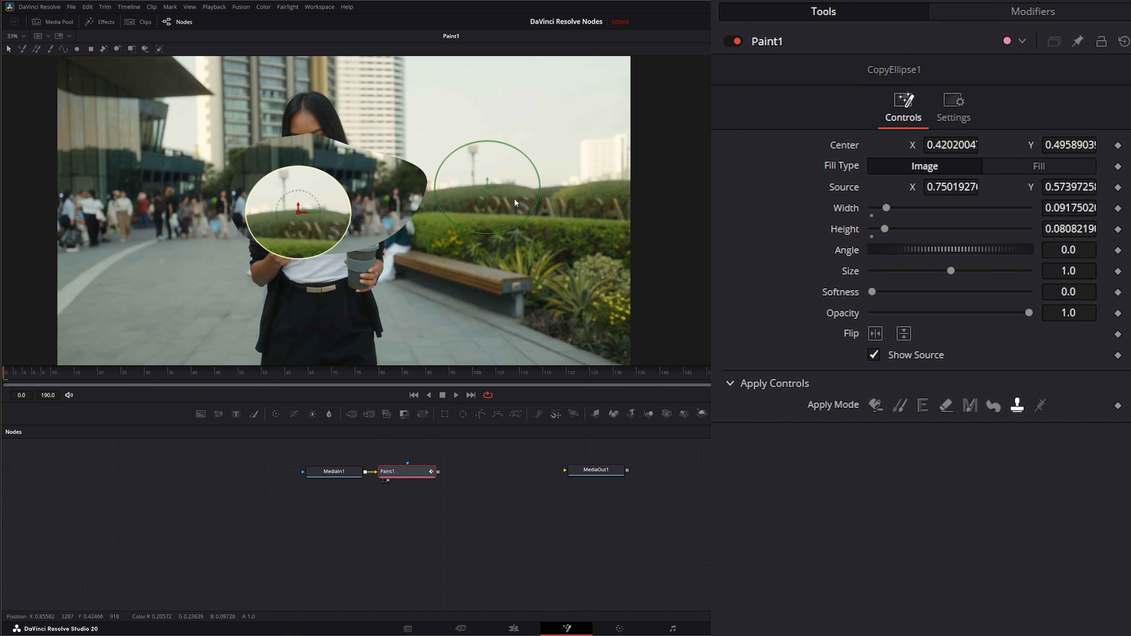
left_click_drag(487, 186, 526, 106)
- Reset Paint1 and cover the lamp post with a narrow CopyRectangle patch of sky centered at about X 0.72, Y 0.66
left_click(1124, 42)
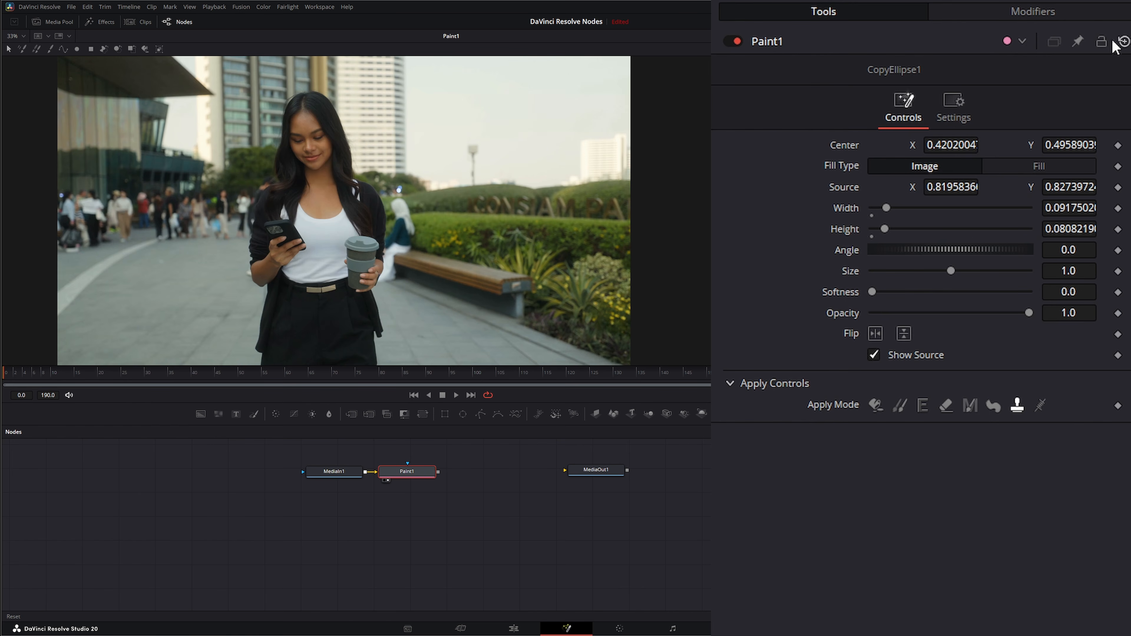
left_click(130, 49)
left_click(132, 49)
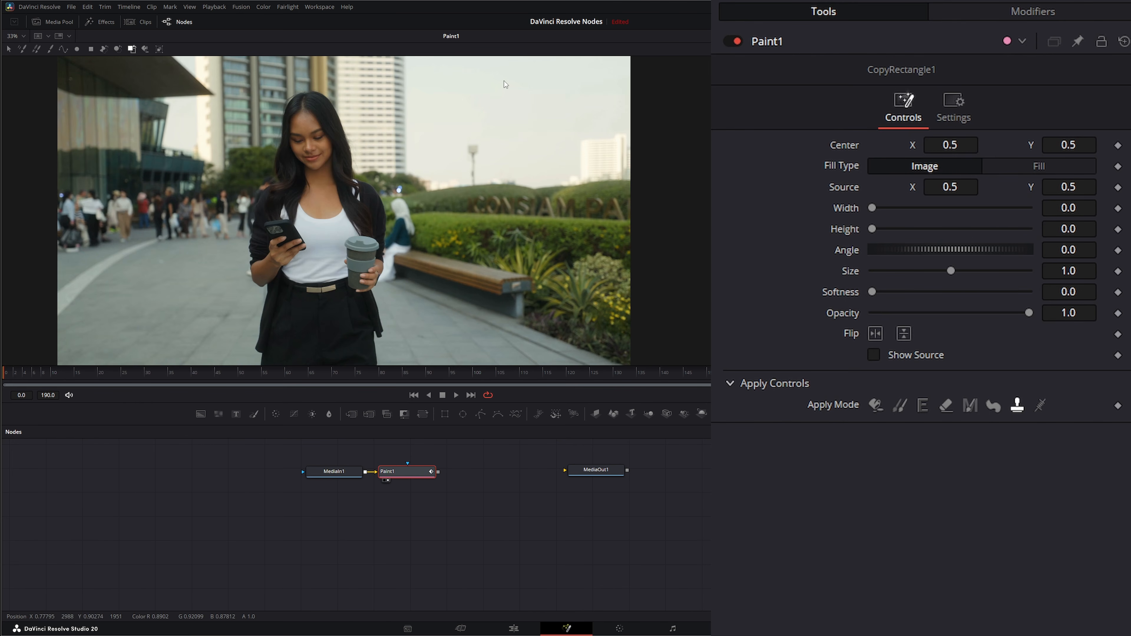
left_click_drag(504, 81, 525, 133)
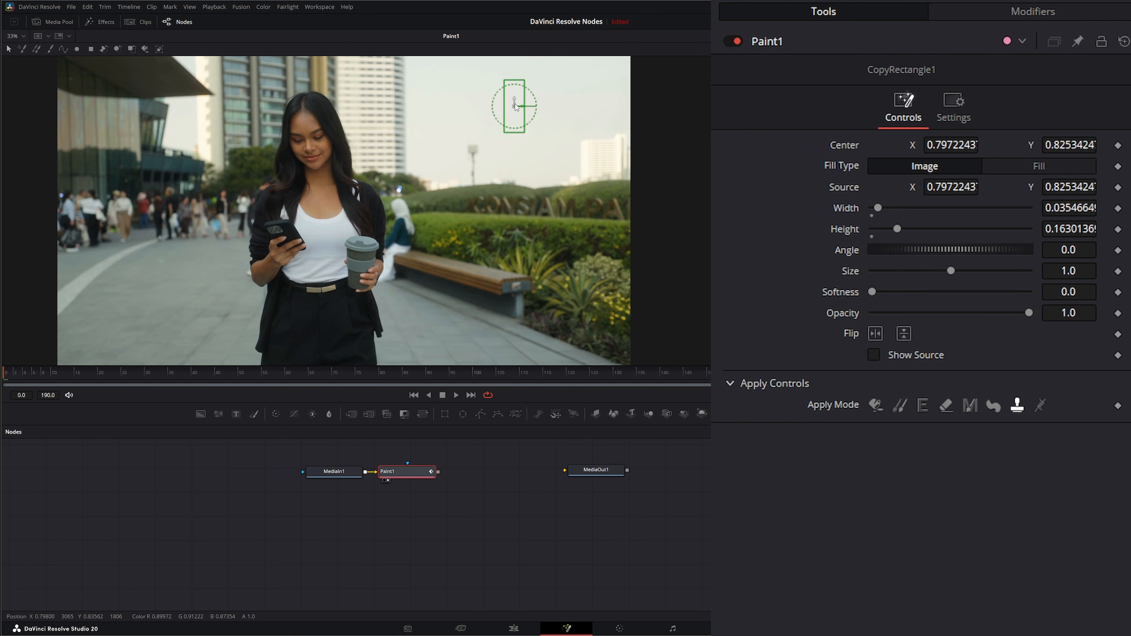
left_click_drag(516, 103, 471, 161)
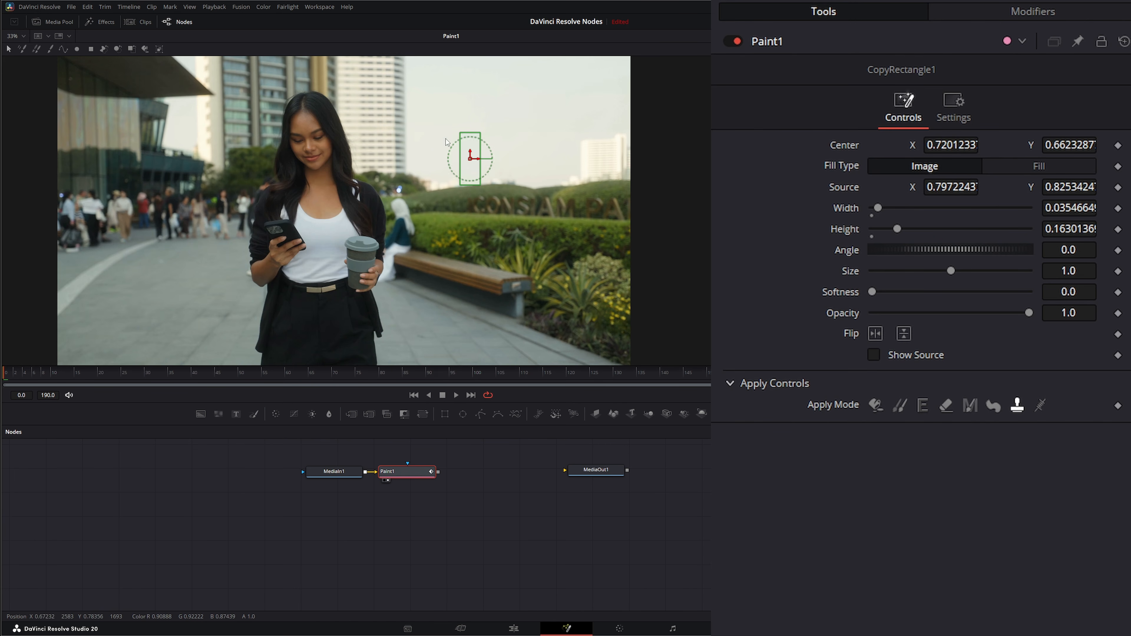
left_click(541, 287)
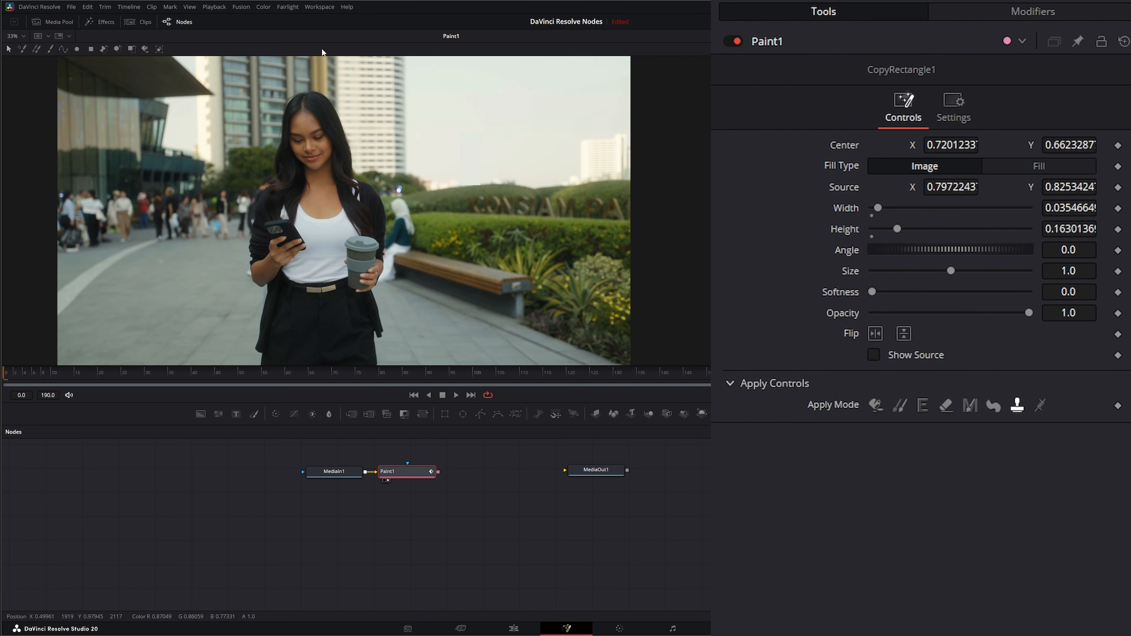
- Reset Paint1 and apply a white Fill to the sky at about X 0.88, Y 0.78
left_click(1124, 42)
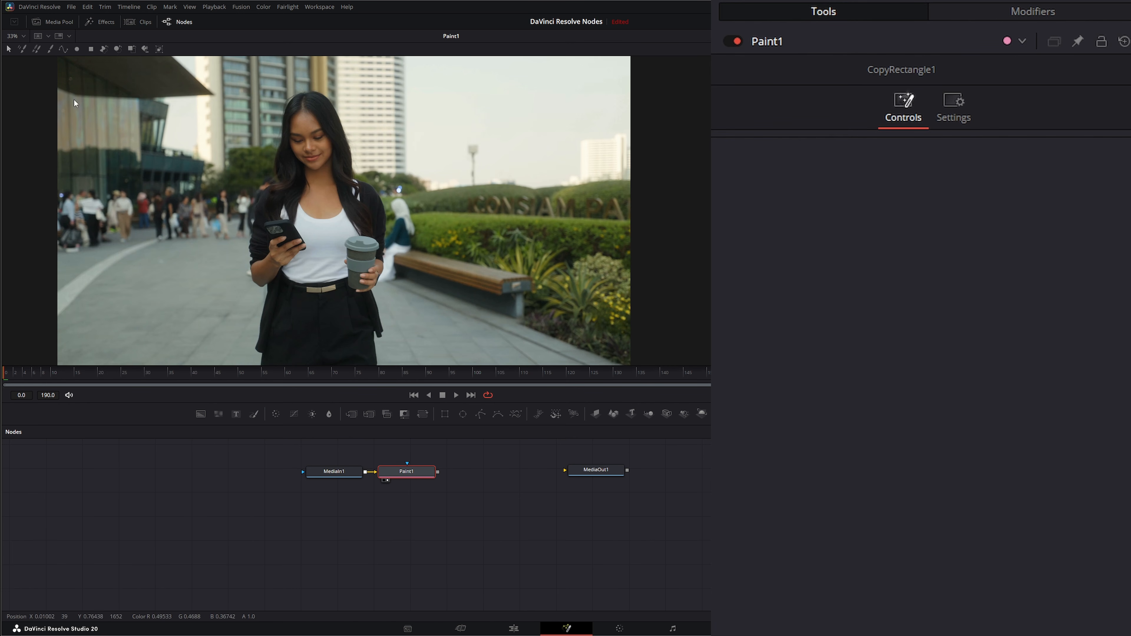
left_click(145, 49)
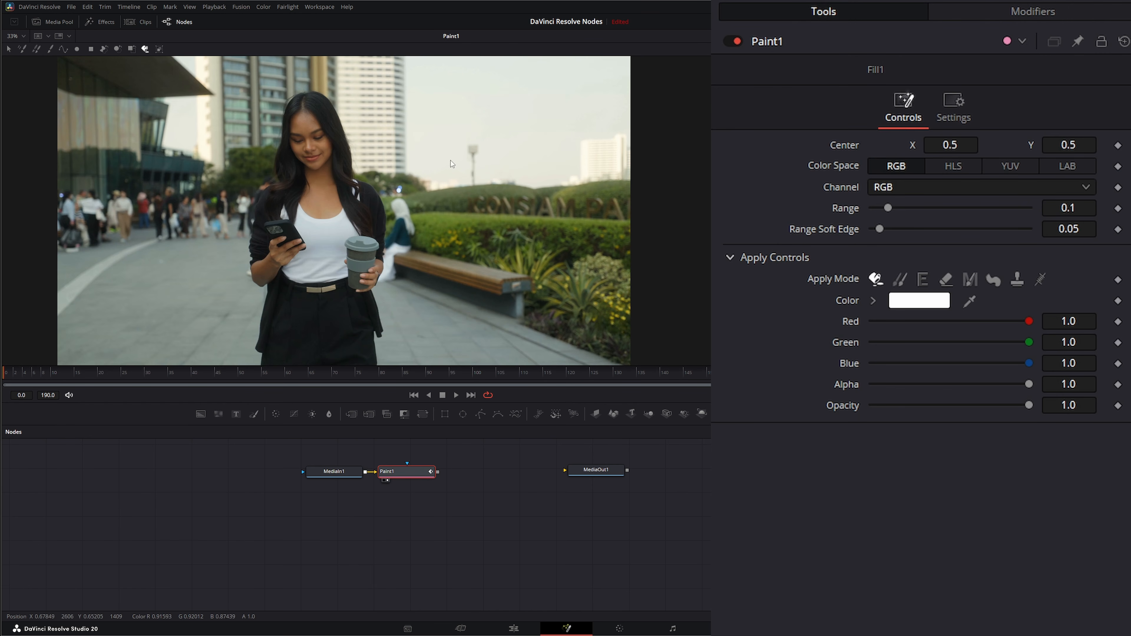
left_click_drag(517, 170, 561, 122)
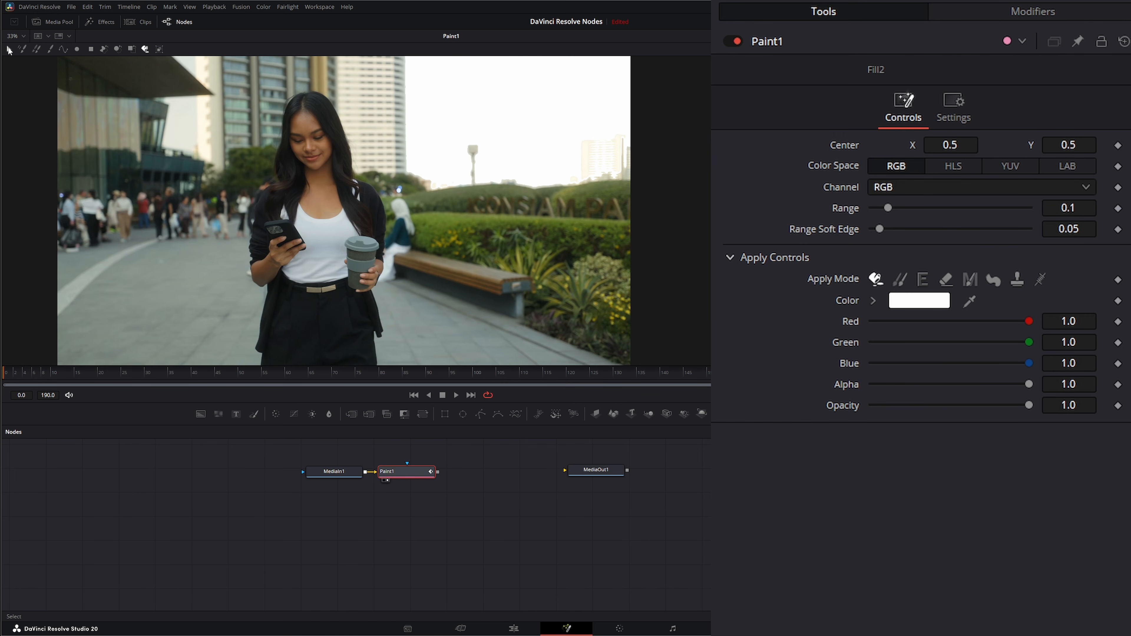
- Set the sky fill's range to about 0.49, its range soft edge to about 0.58, and its color to yellow #ffca0c
mouse_move(383, 201)
left_mouse_down()
mouse_move(614, 125)
mouse_move(668, 54)
left_mouse_up()
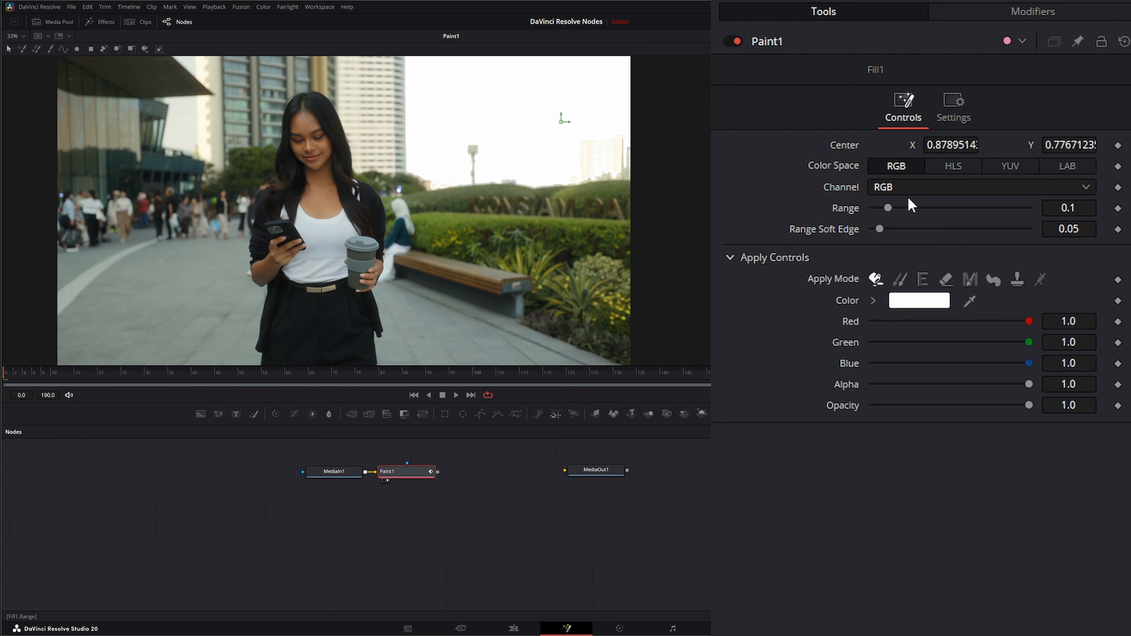
left_click_drag(887, 208, 949, 208)
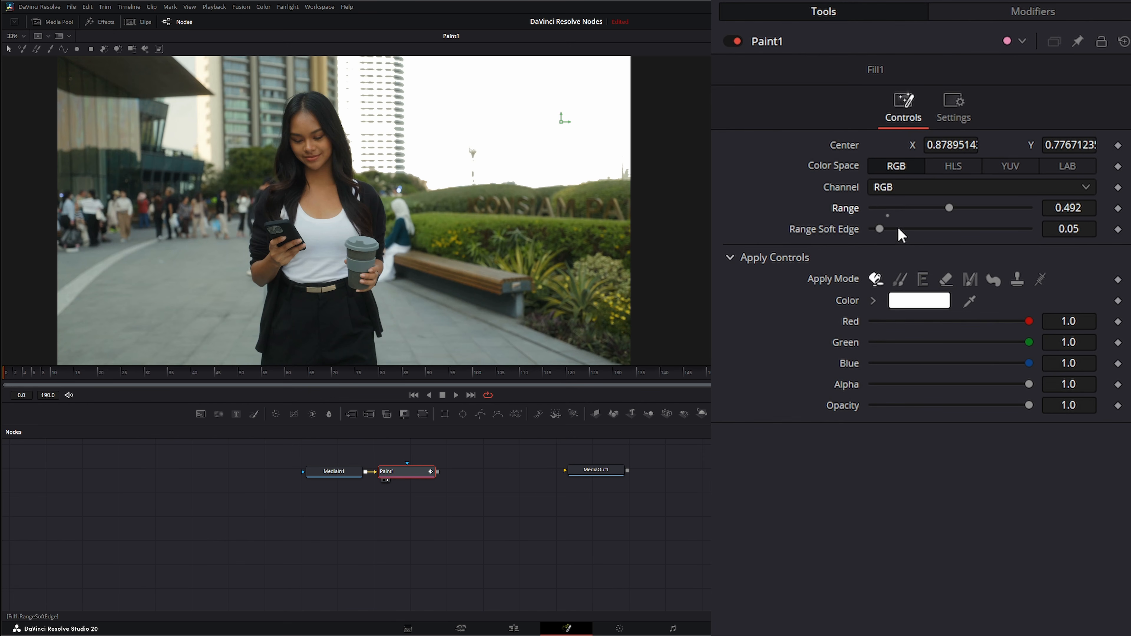
left_click_drag(880, 229, 965, 229)
left_click(920, 301)
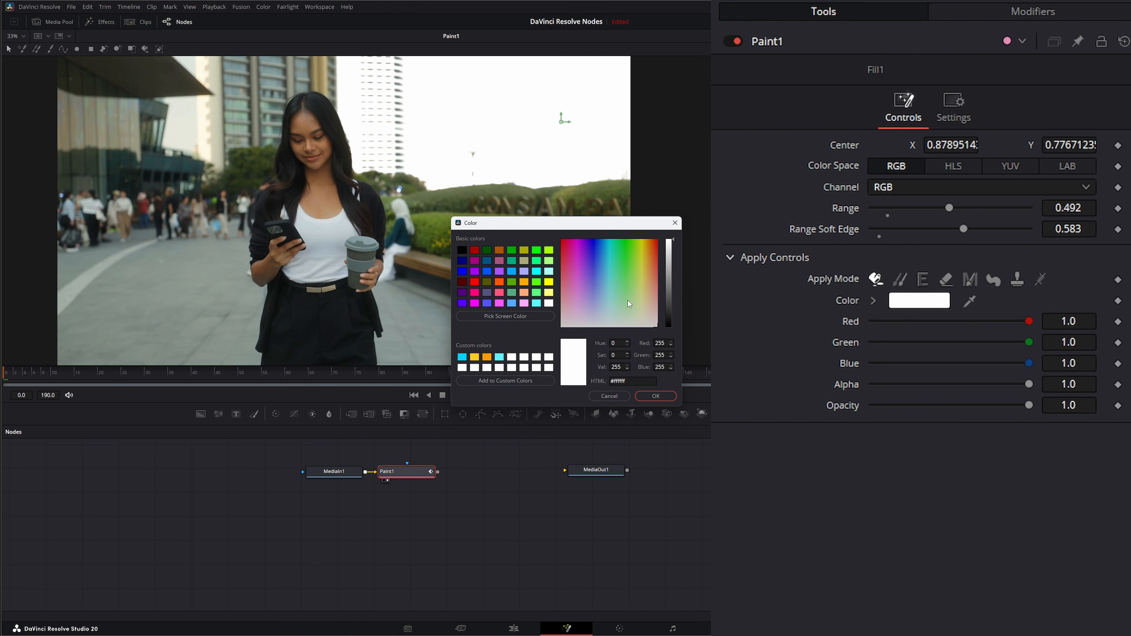
left_click_drag(631, 303, 646, 244)
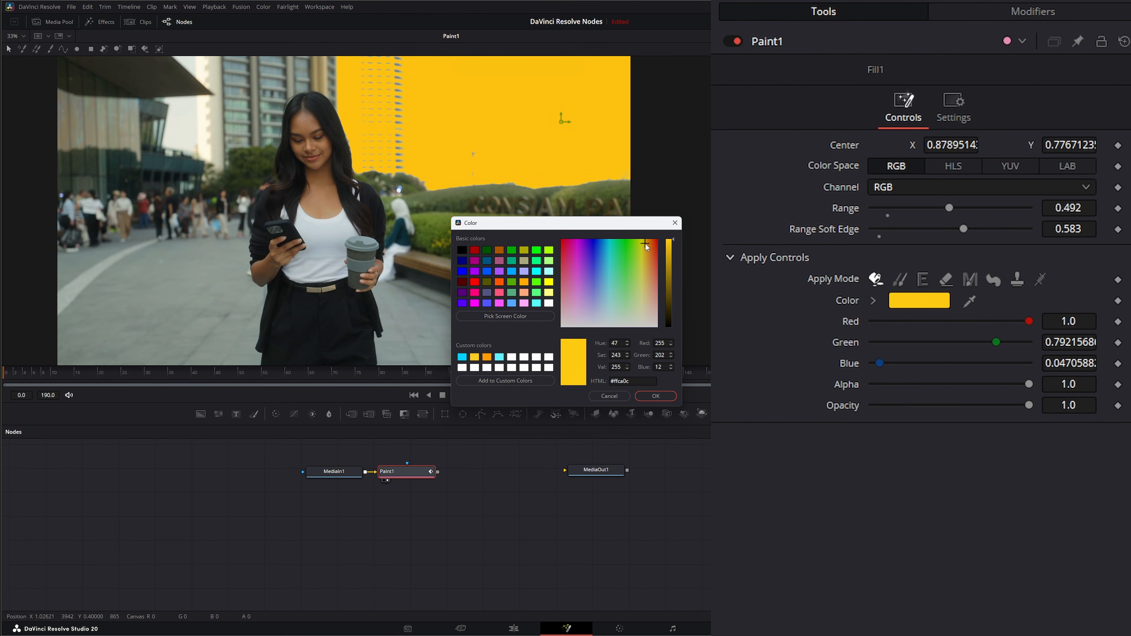
left_click(662, 400)
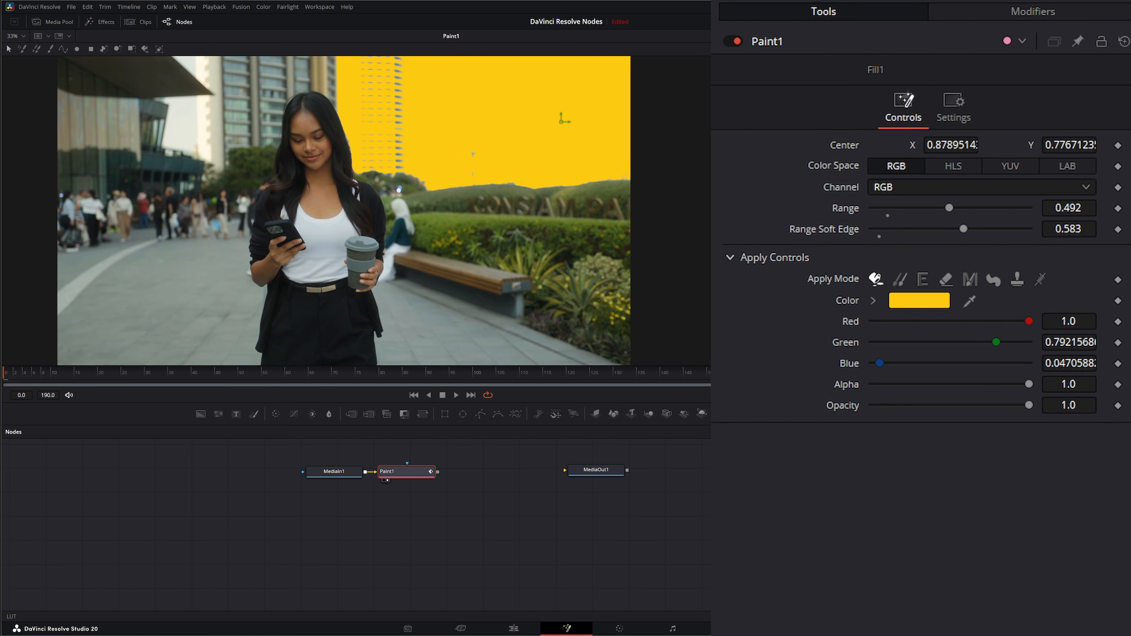
- Lower the sky fill's alpha to 0 in the alpha channel view, and restore the color view and an alpha of 1.0
key("a")
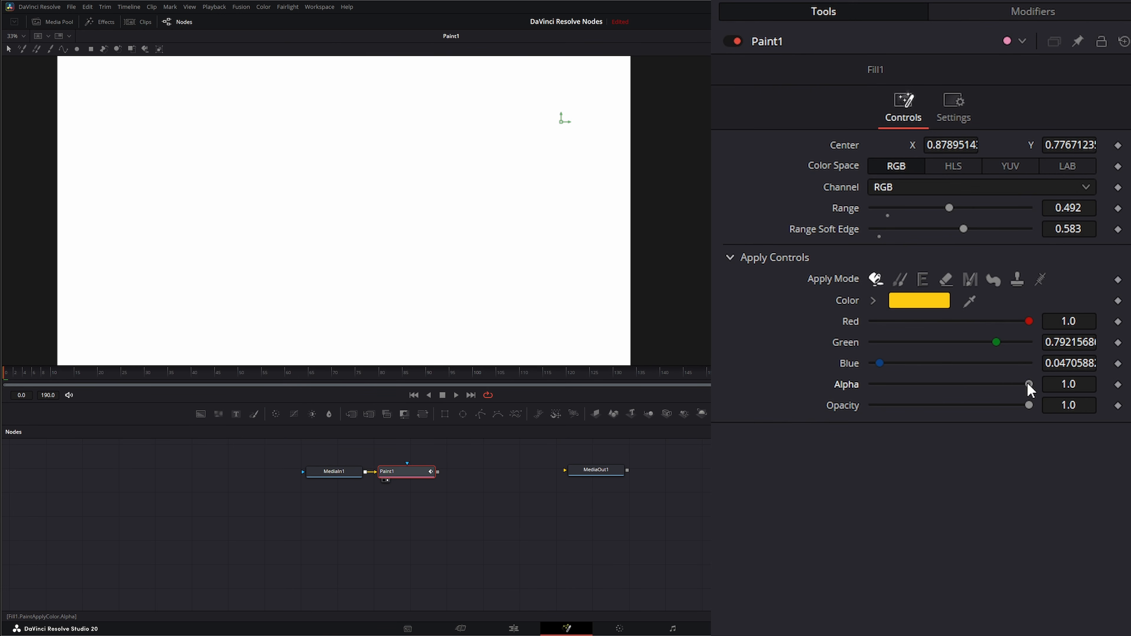
left_click_drag(1029, 384, 798, 391)
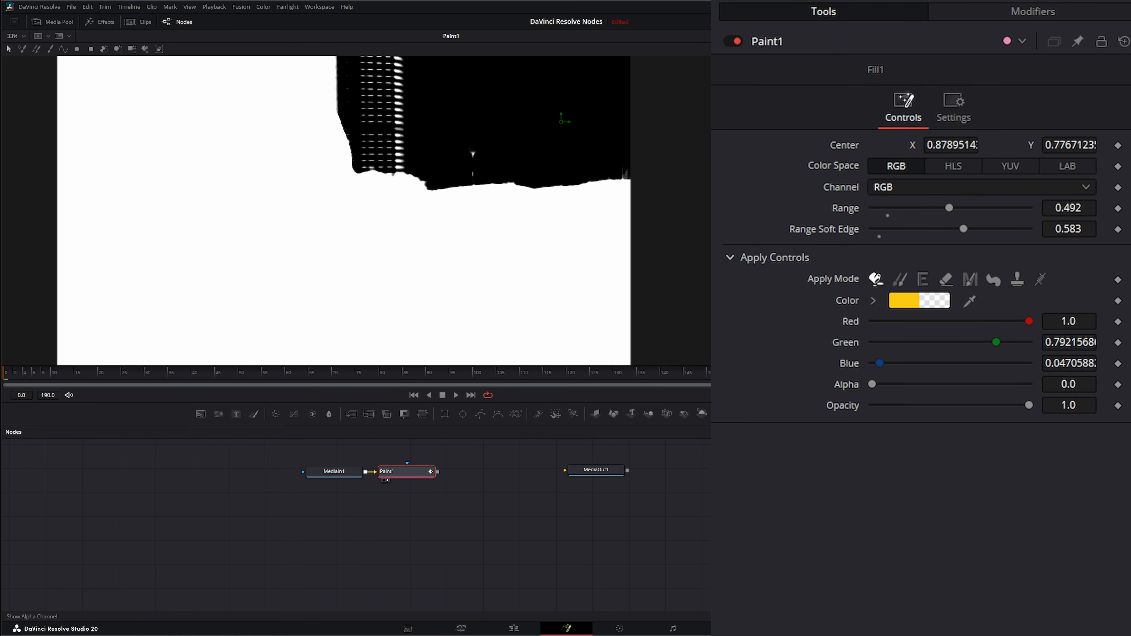
key("c")
left_click_drag(875, 385, 1106, 386)
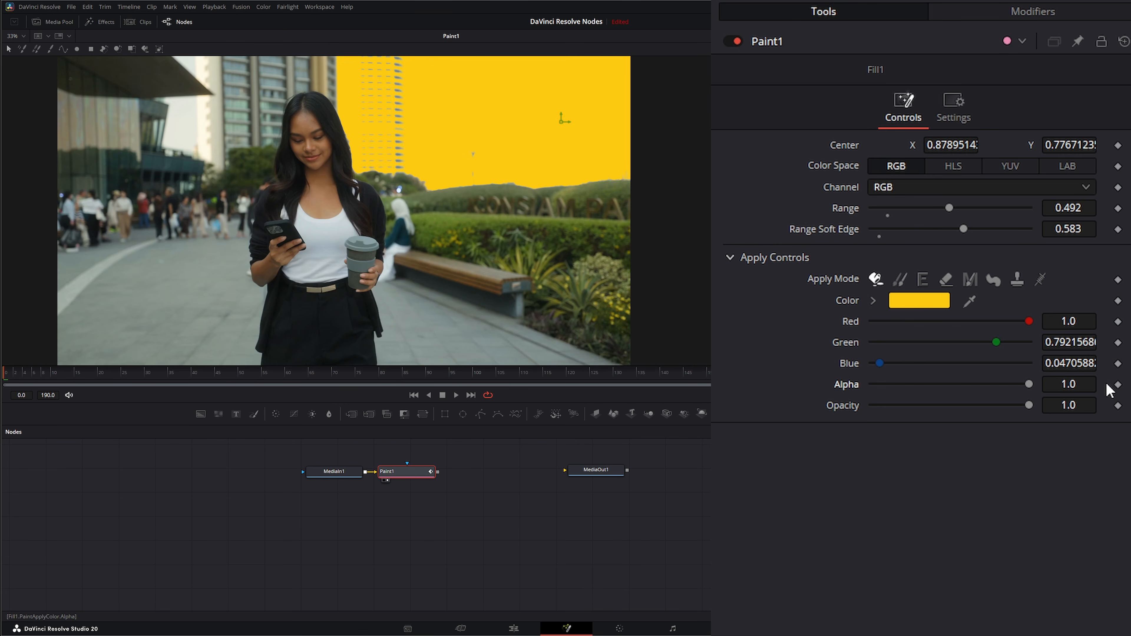
- Reset Paint1 and paint several short, separate white Multistroke marks over the buildings, crowd and pavement beside the woman
left_click(1125, 41)
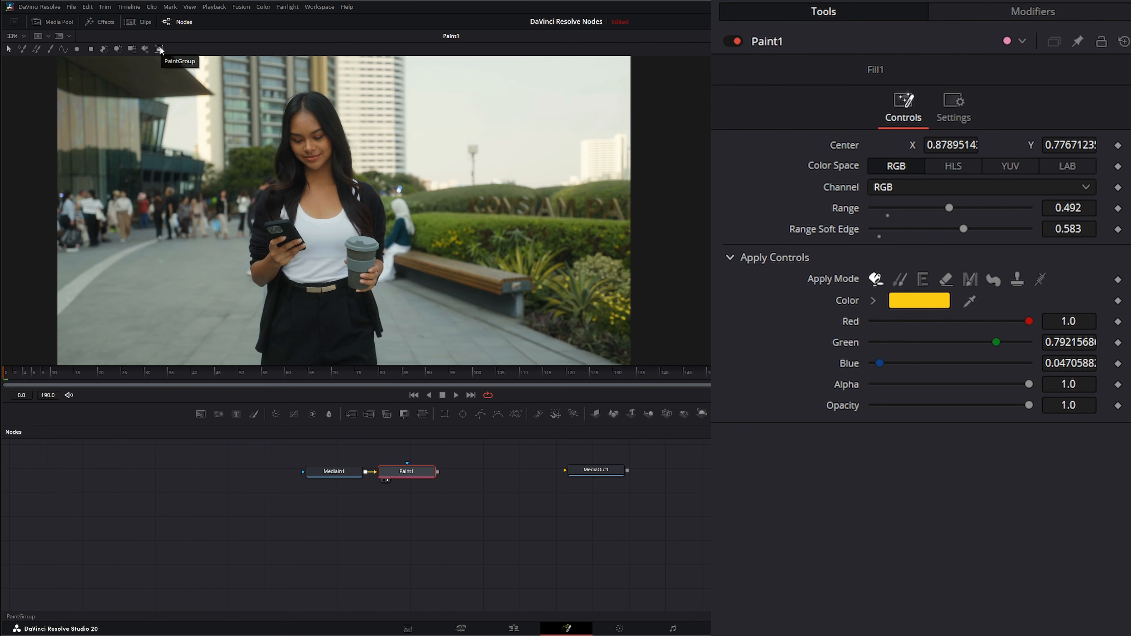
left_click(22, 49)
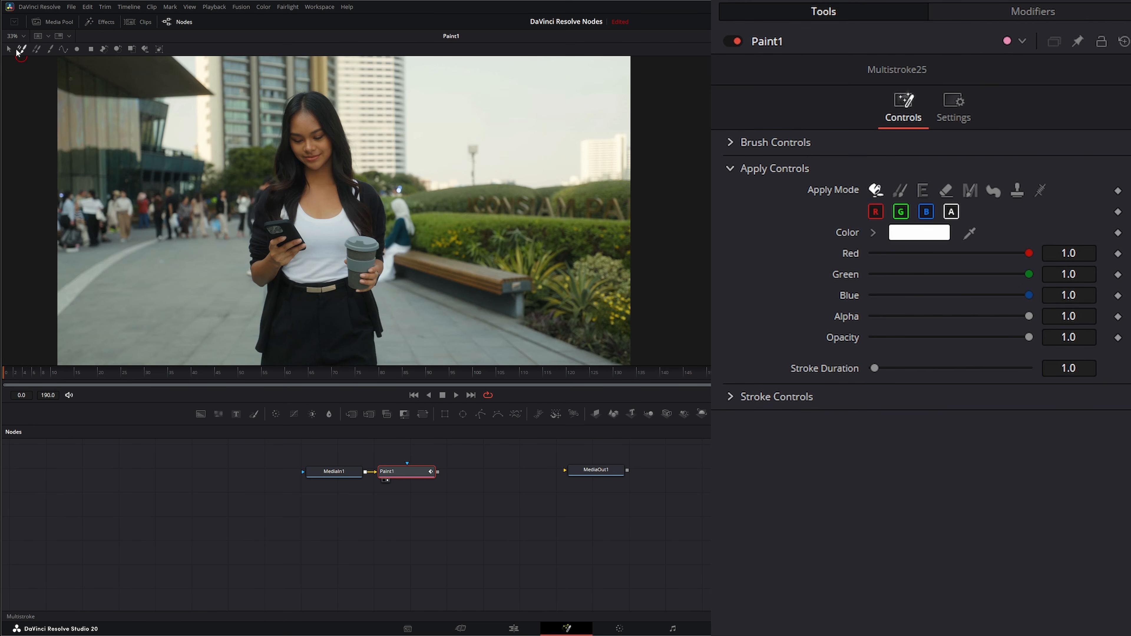
mouse_move(114, 157)
left_mouse_down()
mouse_move(117, 211)
mouse_move(101, 247)
left_mouse_up()
left_click_drag(144, 287, 156, 288)
left_click_drag(195, 250, 195, 239)
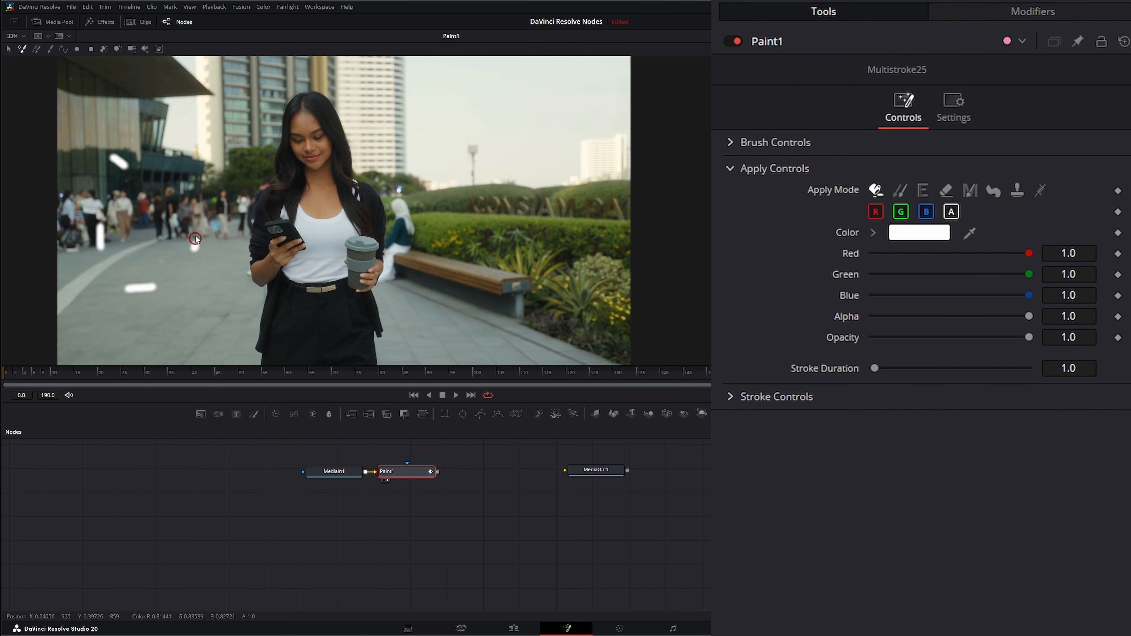
left_click_drag(176, 110, 163, 110)
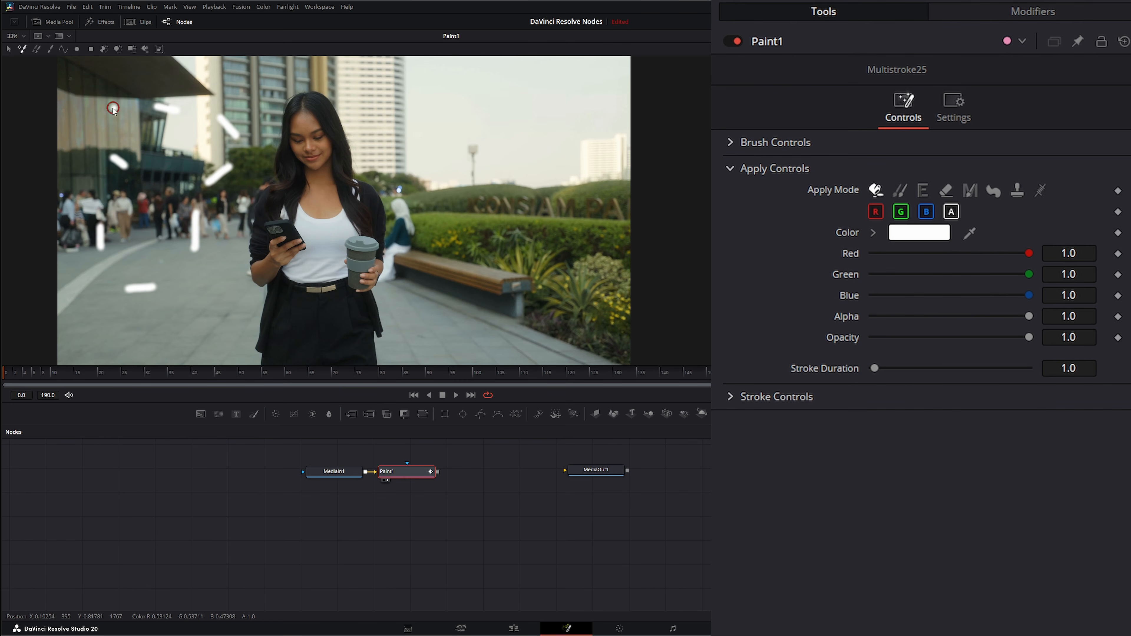
left_click_drag(87, 156, 80, 167)
- Select all the white strokes and combine them into a PaintGroup
mouse_move(42, 69)
left_mouse_down()
mouse_move(120, 208)
mouse_move(285, 318)
left_mouse_up()
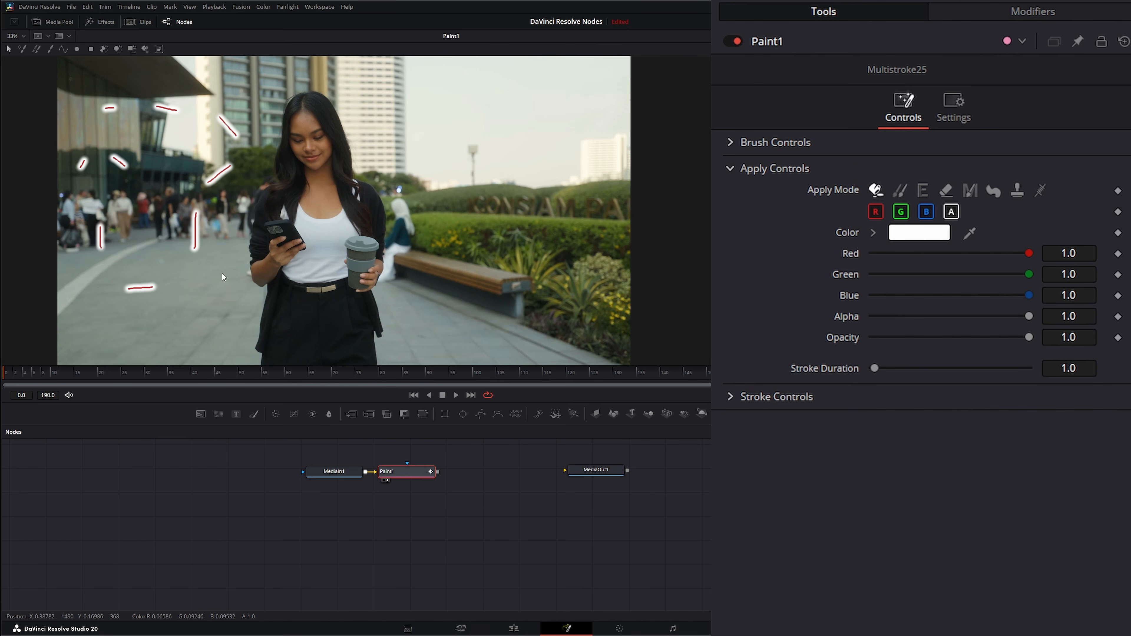
left_click(160, 49)
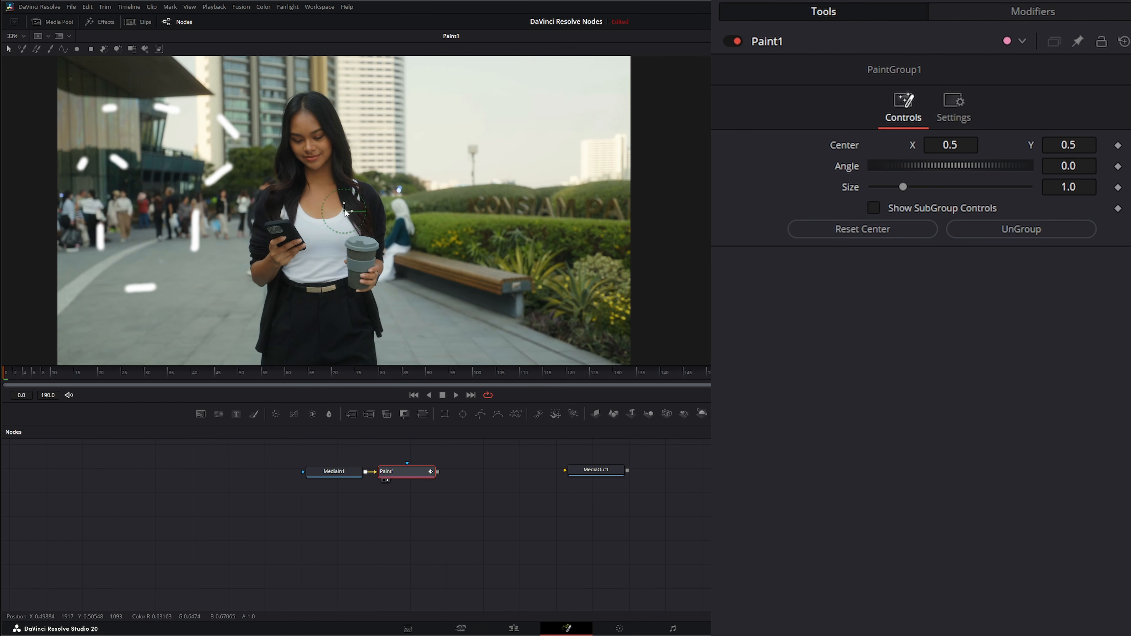
- Move the stroke group's center to about X 0.51, Y 0.48 and rotate the group to an angle of 10.9
mouse_move(347, 212)
left_mouse_down()
mouse_move(360, 216)
mouse_move(296, 209)
mouse_move(363, 217)
mouse_move(367, 237)
mouse_move(378, 221)
mouse_move(342, 234)
mouse_move(351, 218)
left_mouse_up()
mouse_move(929, 165)
left_mouse_down()
mouse_move(940, 165)
mouse_move(915, 186)
left_mouse_up()
key("ctrl+z")
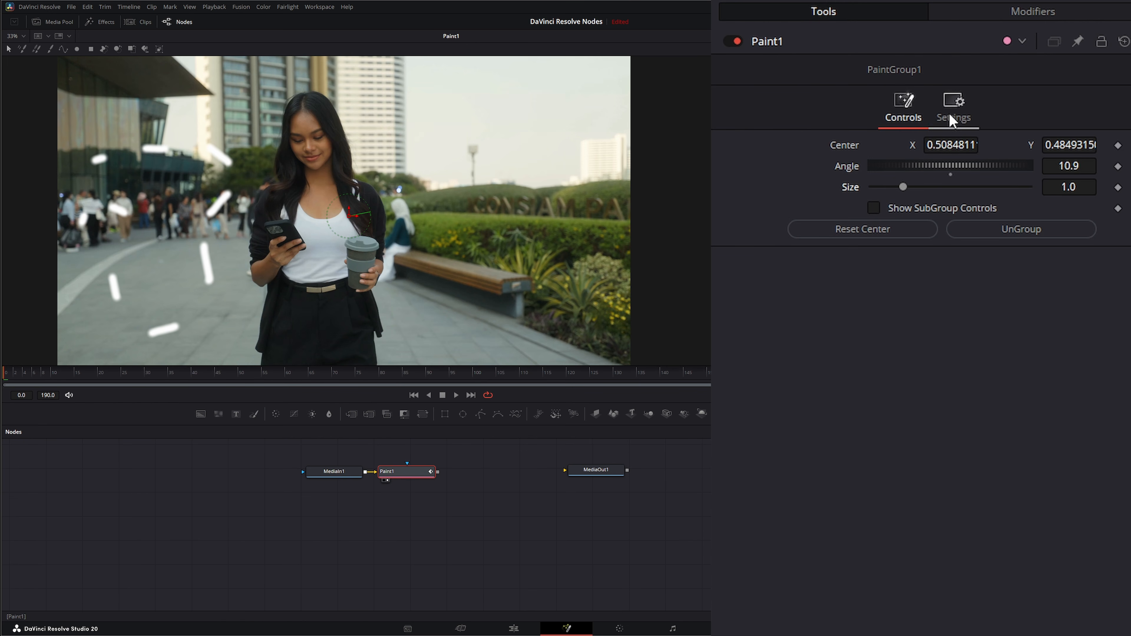
right_click(838, 147)
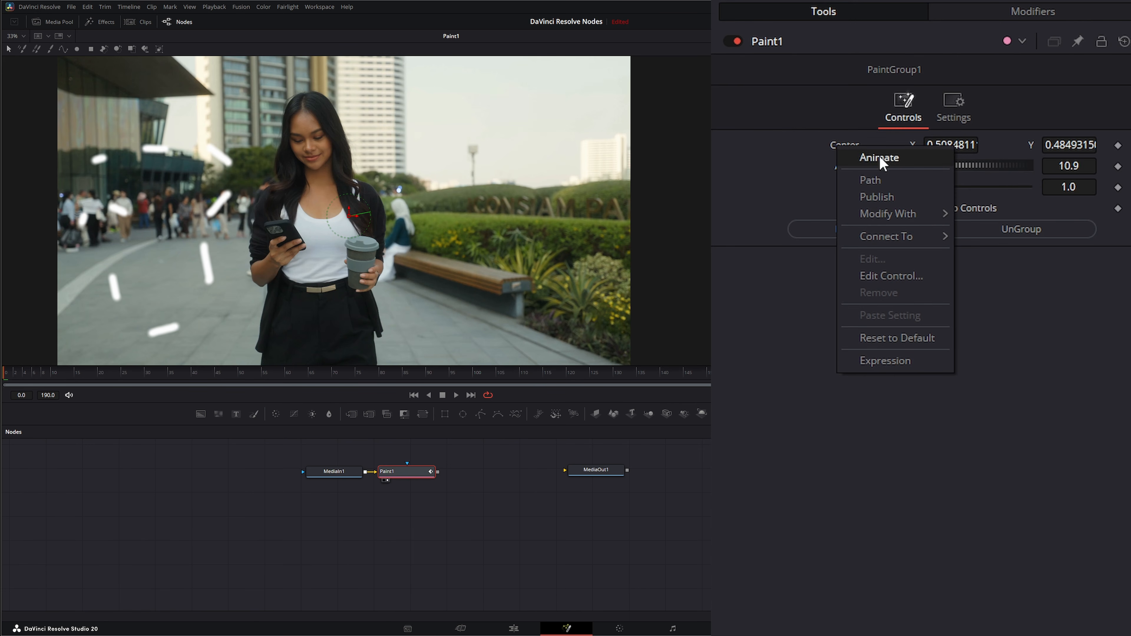
left_click(787, 166)
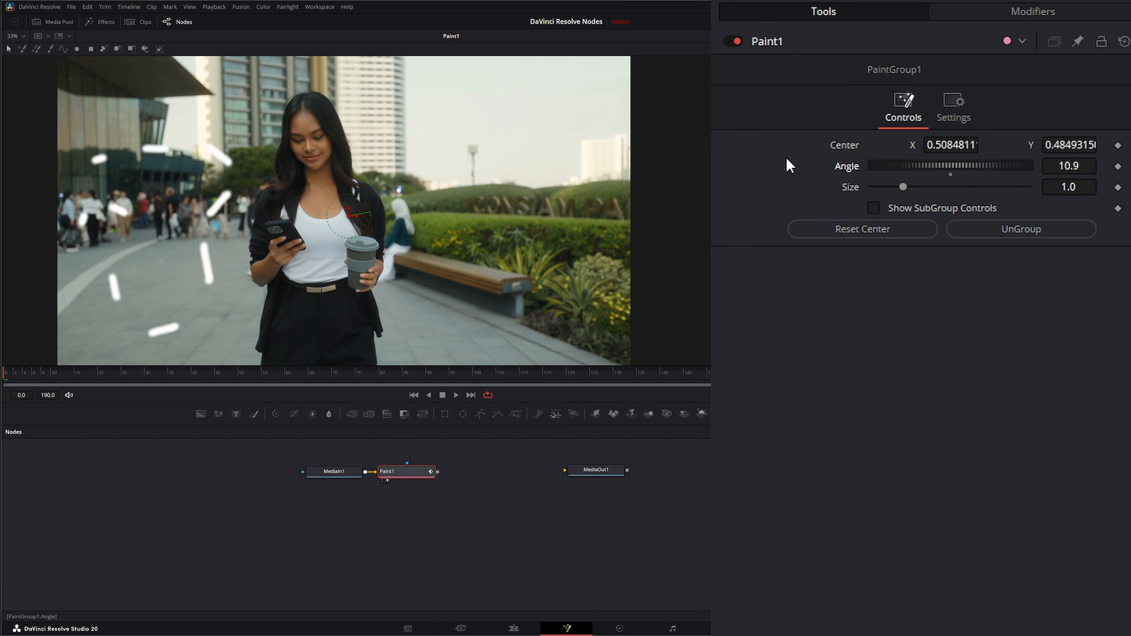